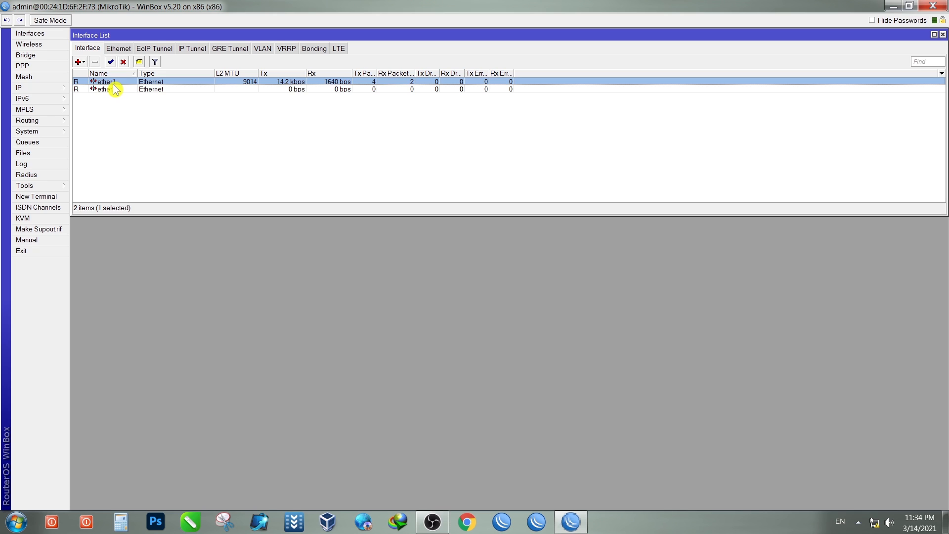
Step: Rename interface ether1 to 'LAN OUT 1' and apply it
double_click(112, 83)
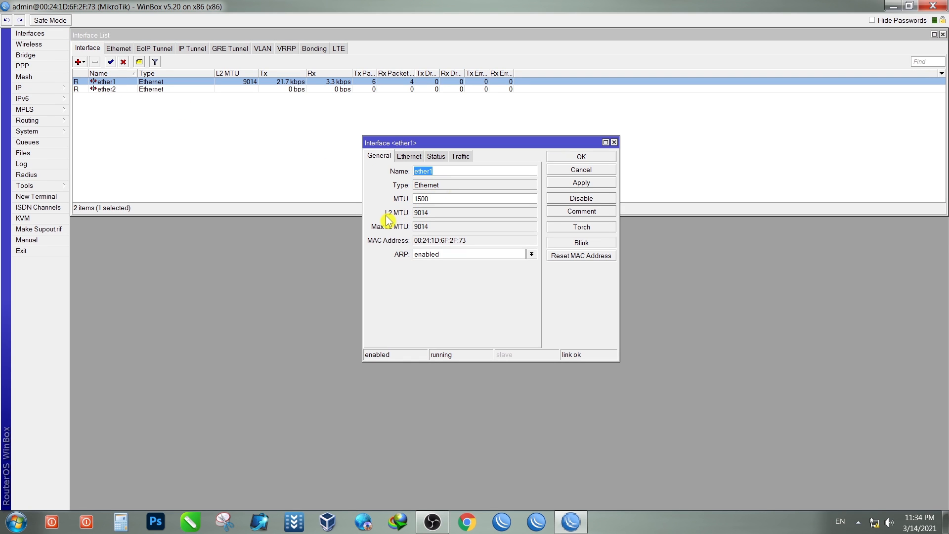
text(LAN OUT 1)
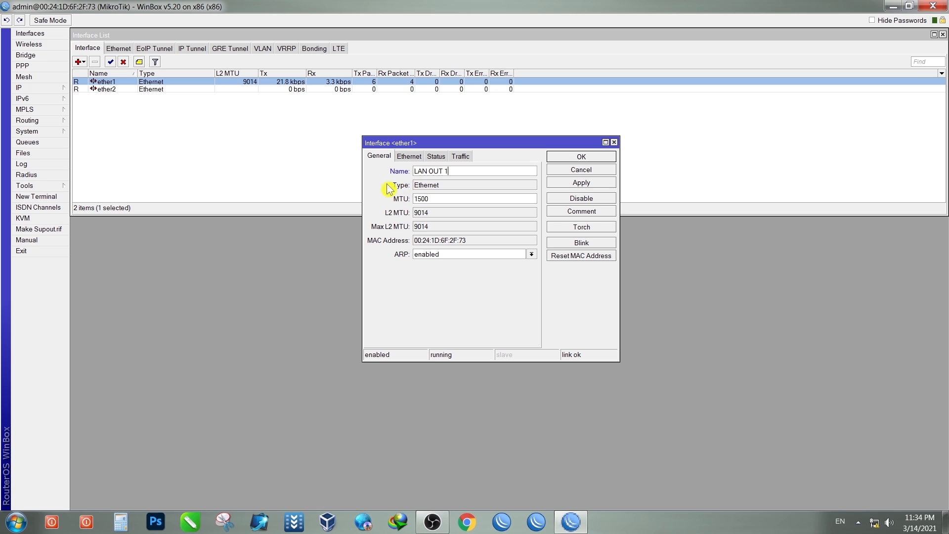
click(581, 183)
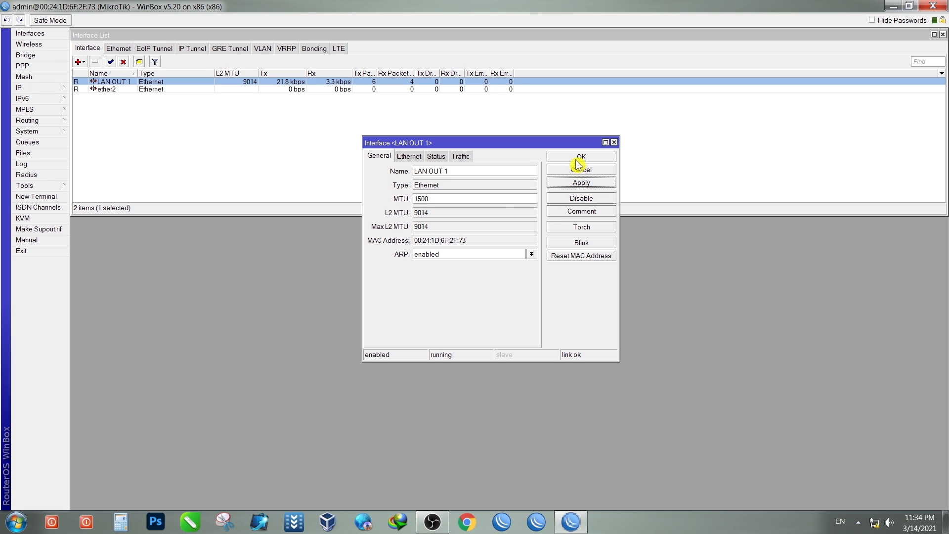
click(579, 157)
click(116, 91)
Step: Rename interface ether2 to 'WIN IN 2' and confirm the change
double_click(117, 91)
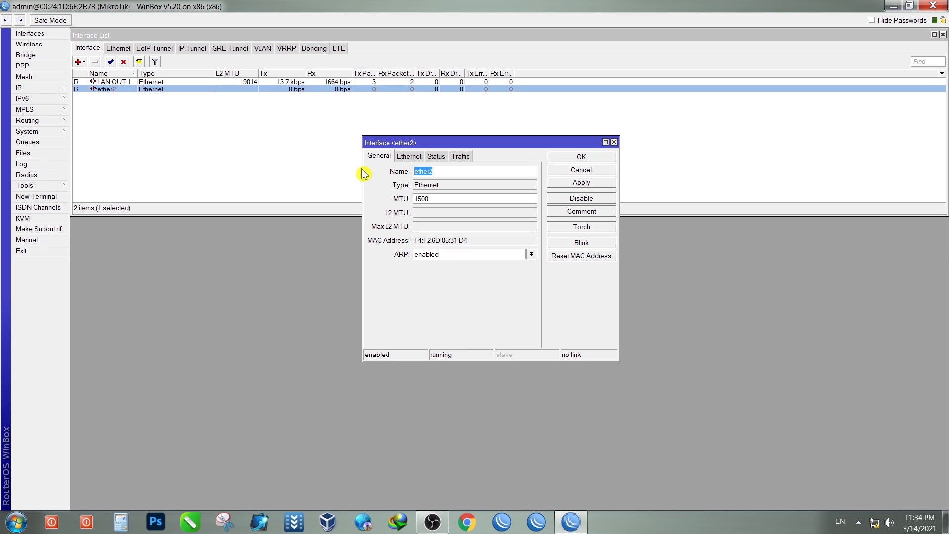
text(WIN IN 2)
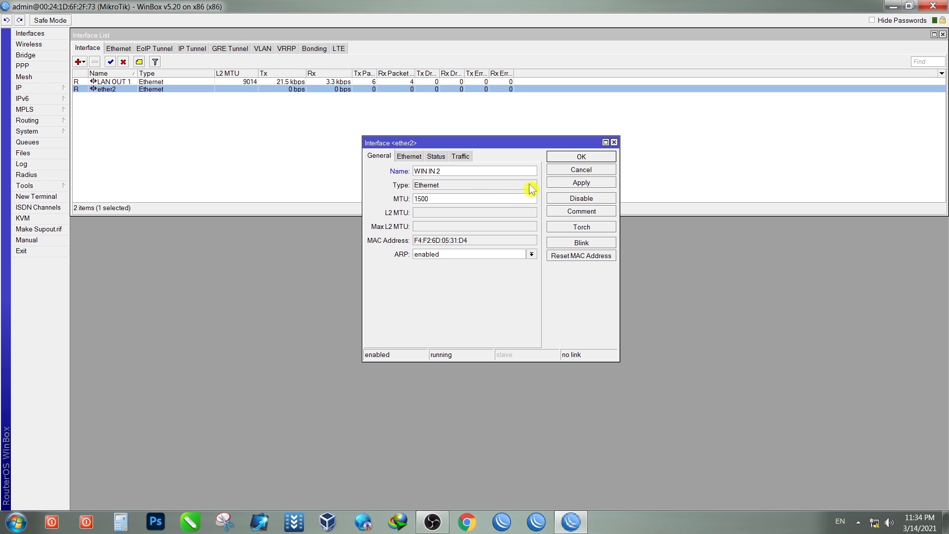
click(570, 182)
click(571, 158)
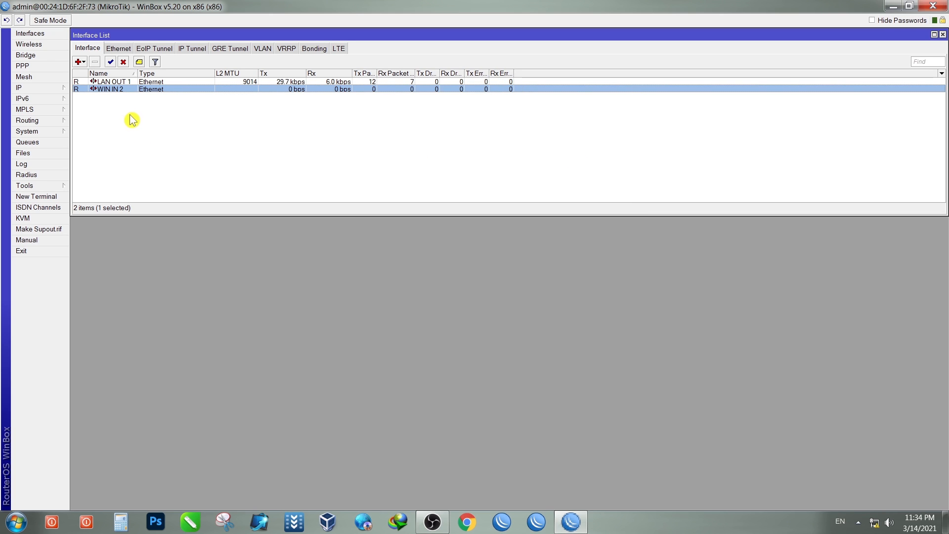
Step: Review the LAN OUT 1 and WIN IN 2 interface rows, then bring up the IP menu
click(296, 82)
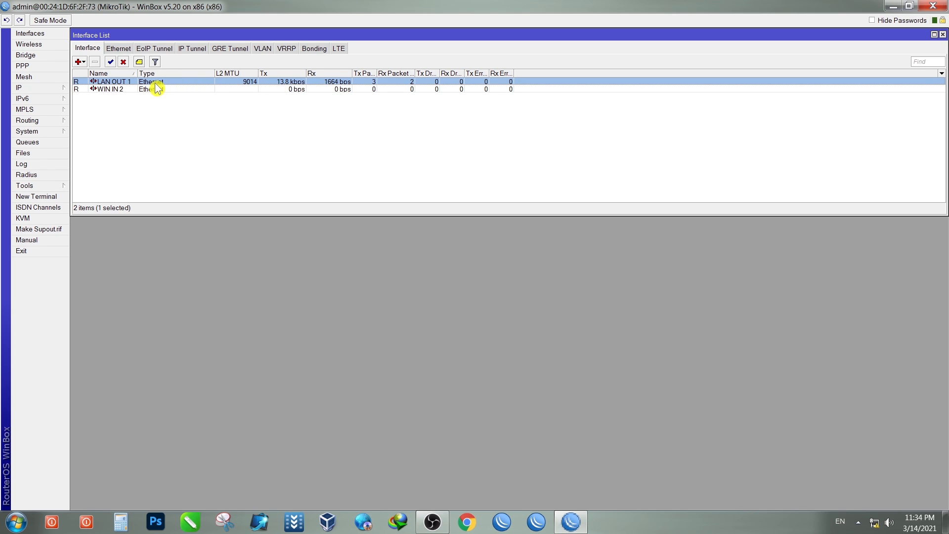
click(125, 90)
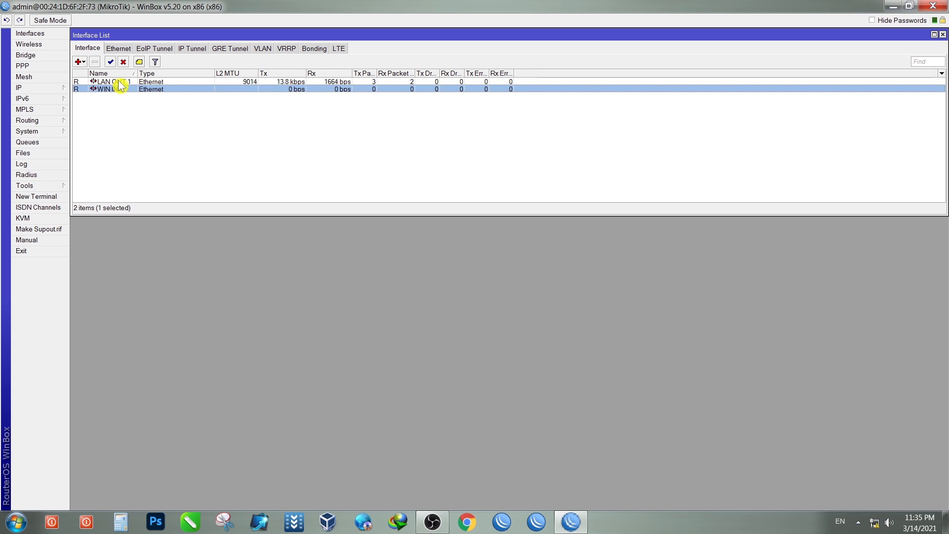
click(119, 82)
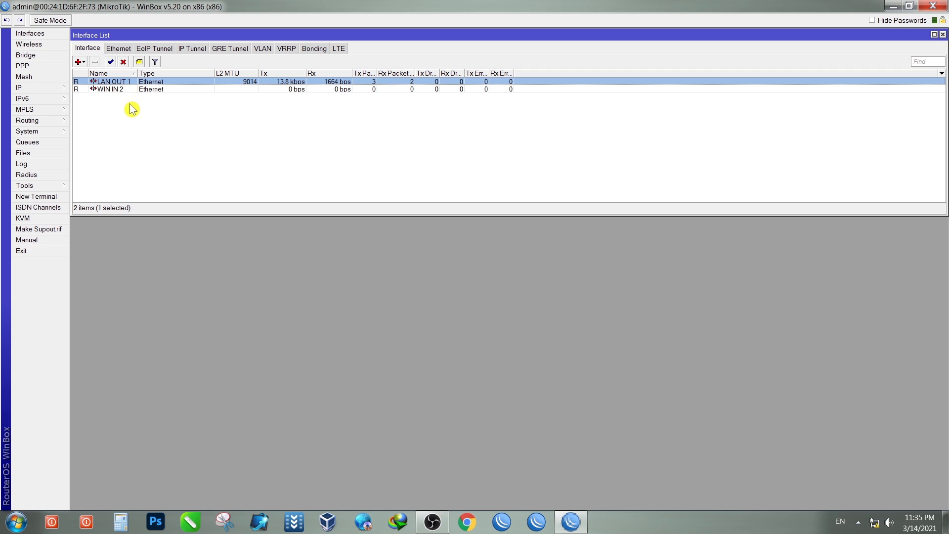
click(119, 90)
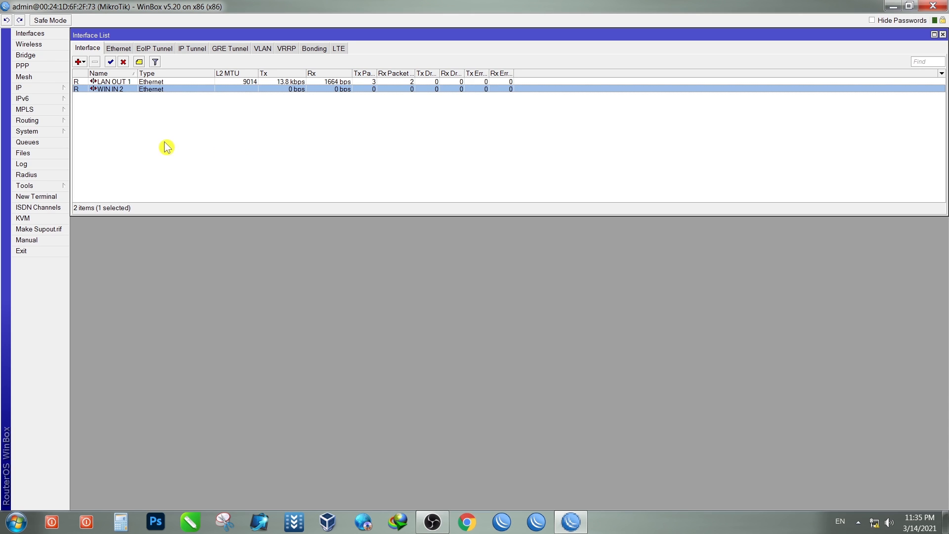
click(32, 90)
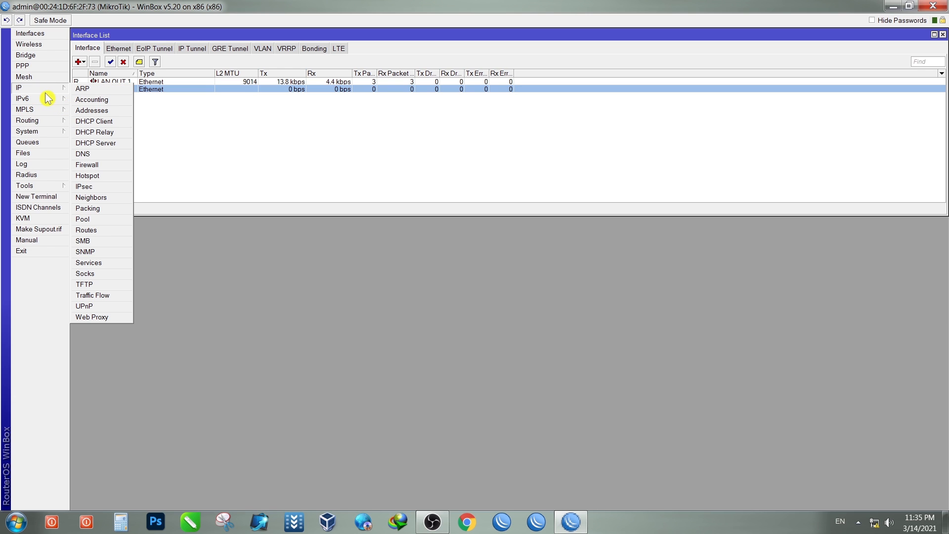
Step: Show the IP Addresses list and reposition and widen its window
click(102, 116)
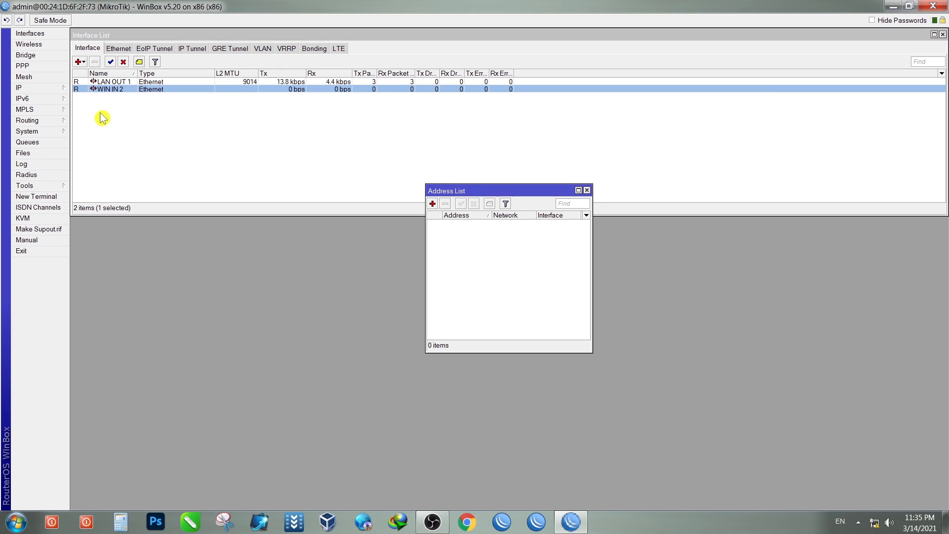
drag(487, 193, 294, 128)
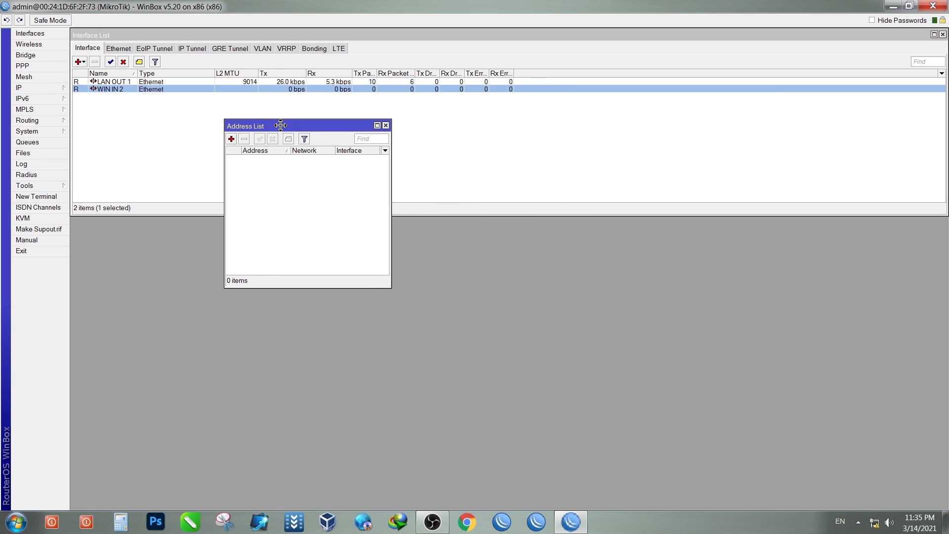
drag(391, 201, 925, 201)
drag(727, 124, 594, 122)
drag(481, 125, 525, 125)
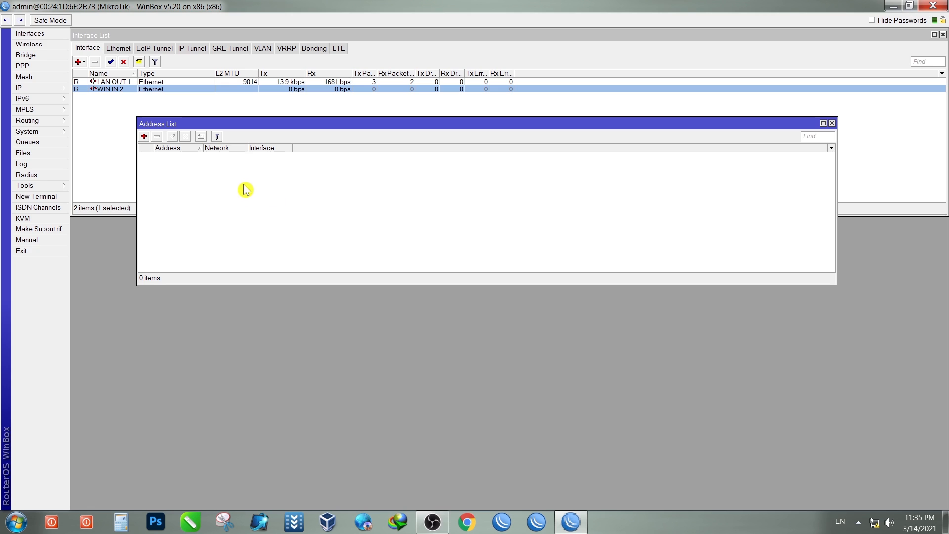
Step: Add address 192.168.88.1/24 on WIN IN 2 and widen the Address column
click(144, 137)
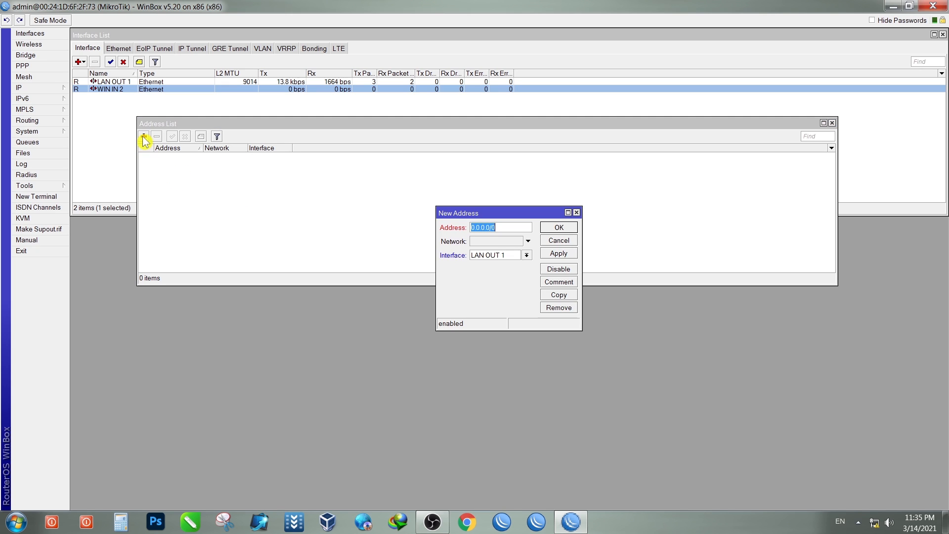
drag(495, 221, 295, 180)
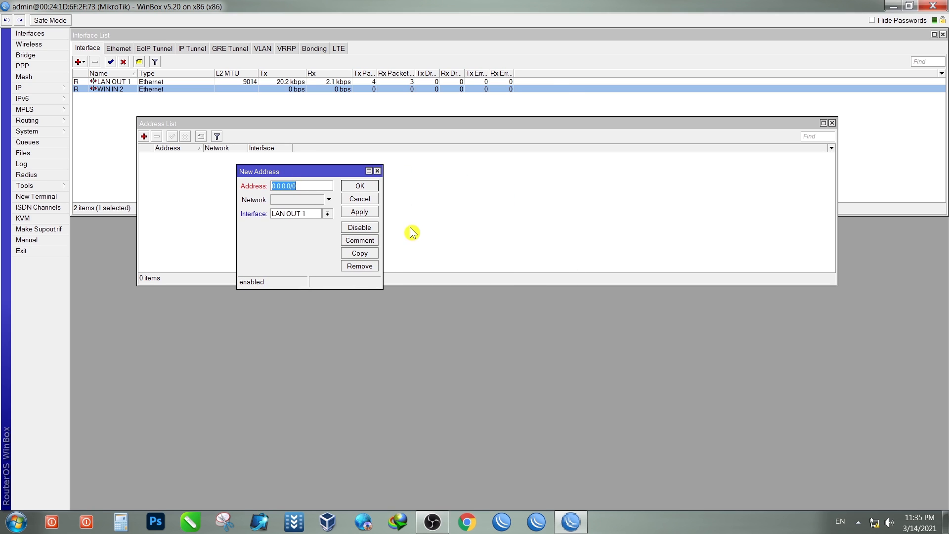
drag(382, 231, 786, 230)
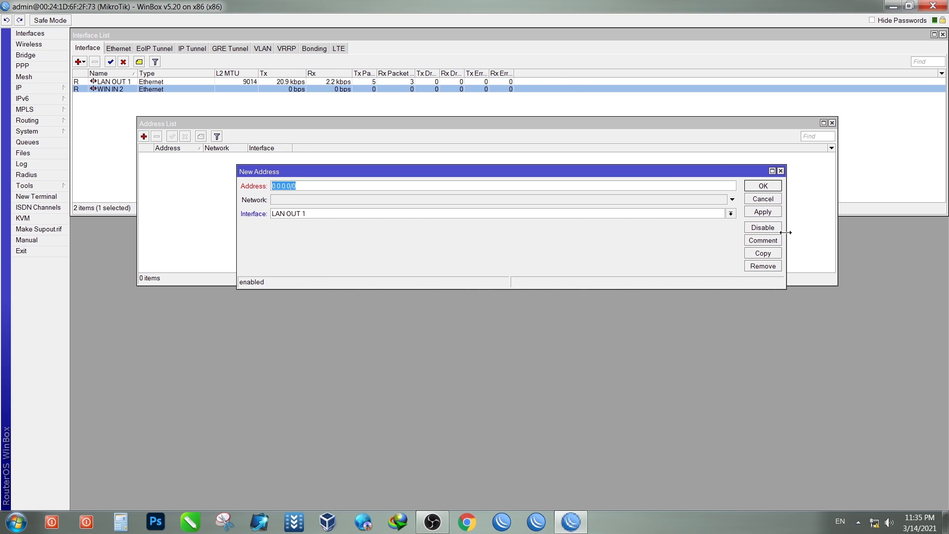
drag(585, 179, 527, 174)
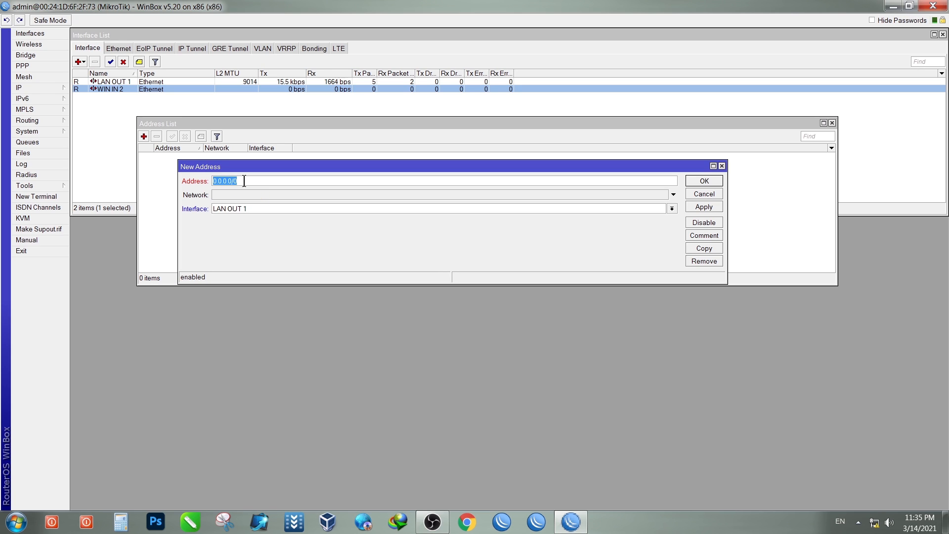
click(257, 210)
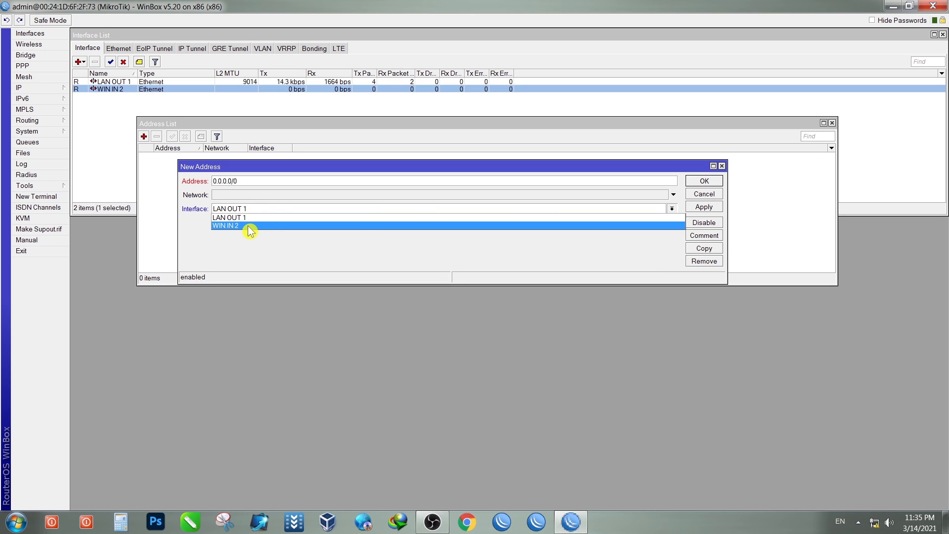
click(248, 228)
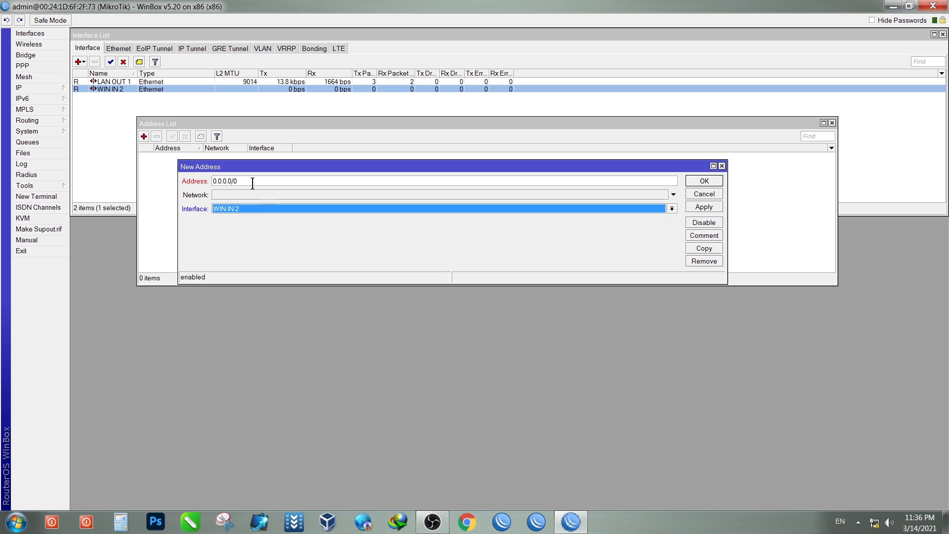
drag(252, 181, 206, 182)
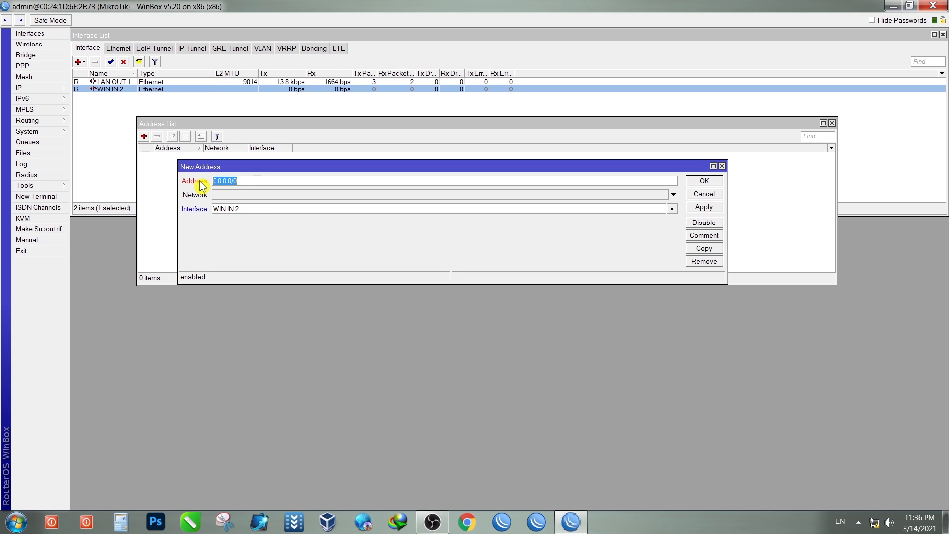
text(192.168.88.1/24)
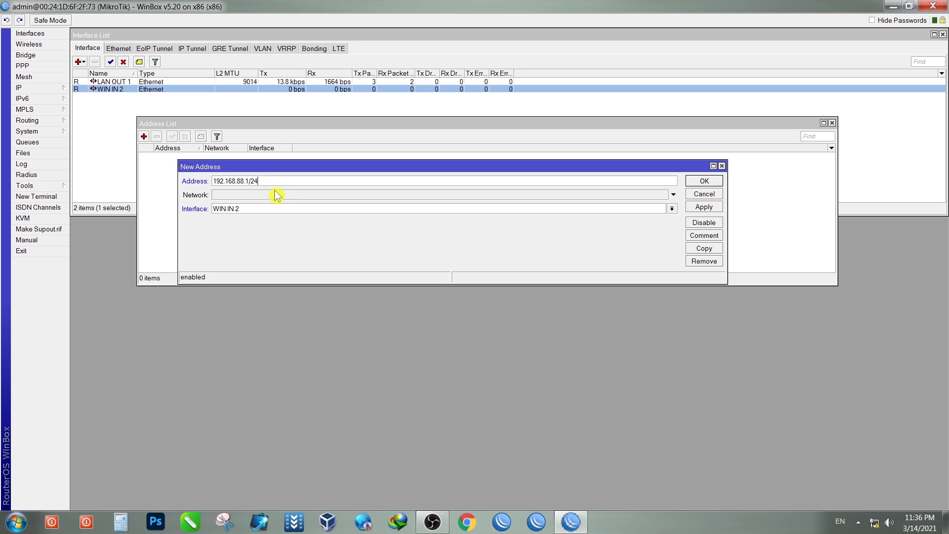
click(707, 208)
click(705, 183)
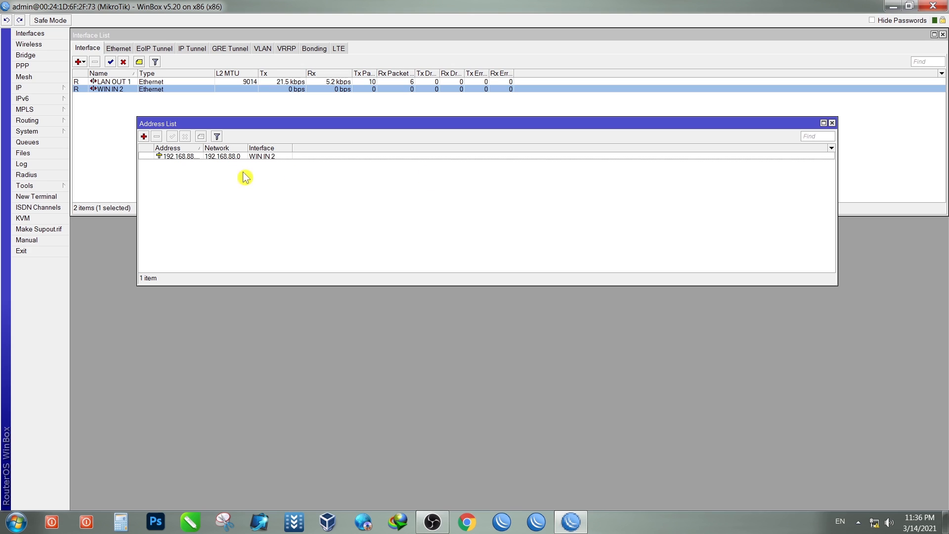
drag(202, 148, 226, 150)
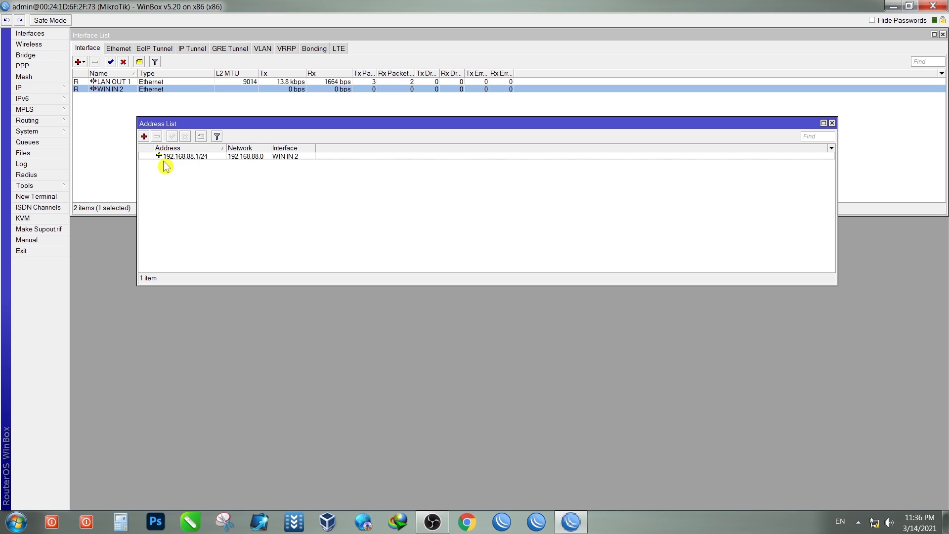
Step: Add address 192.168.25.1/24 on LAN OUT 1, then close the Address List
click(144, 136)
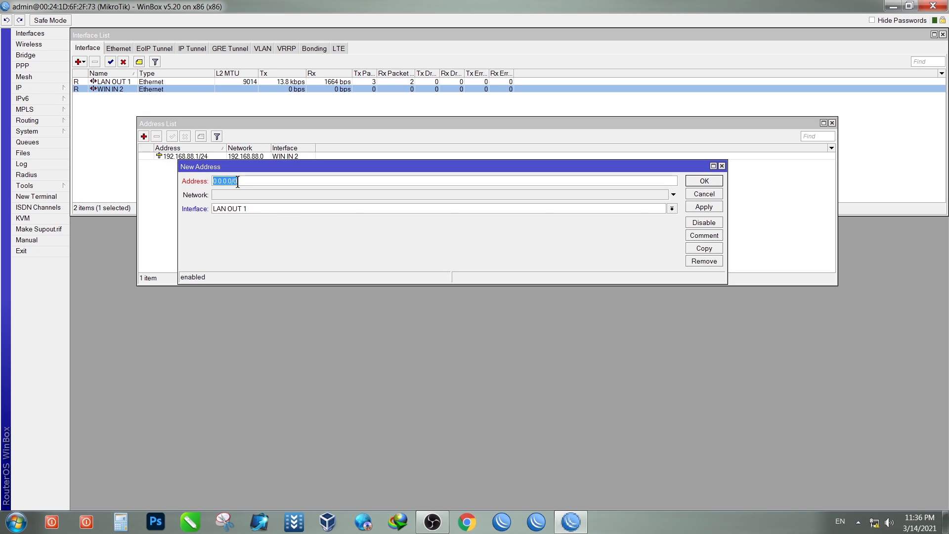
click(244, 210)
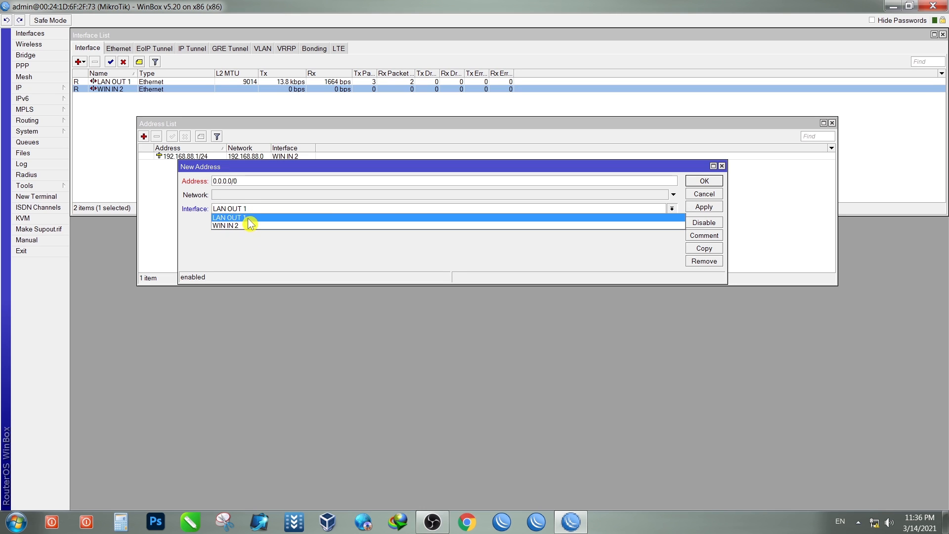
click(250, 218)
click(250, 180)
drag(249, 181, 203, 180)
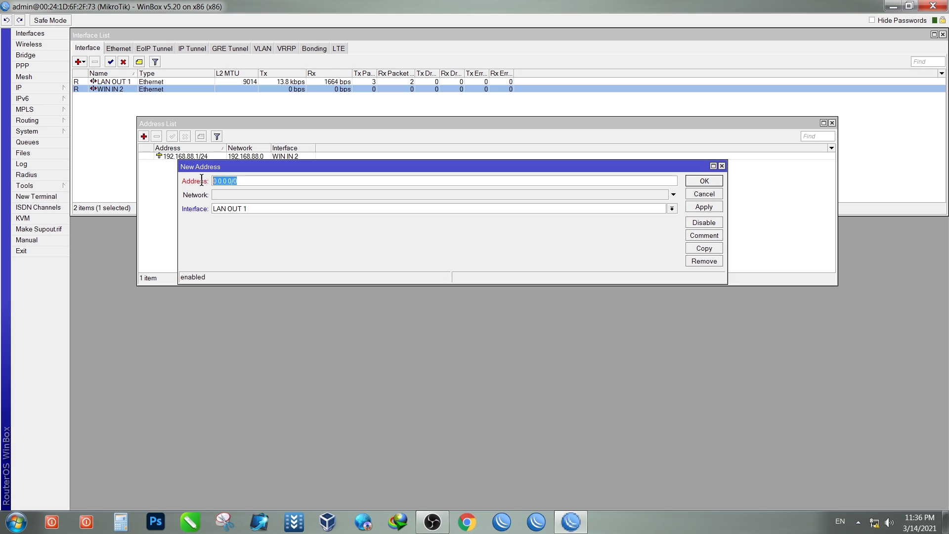
text(192.168.25.1/24)
click(696, 213)
click(704, 182)
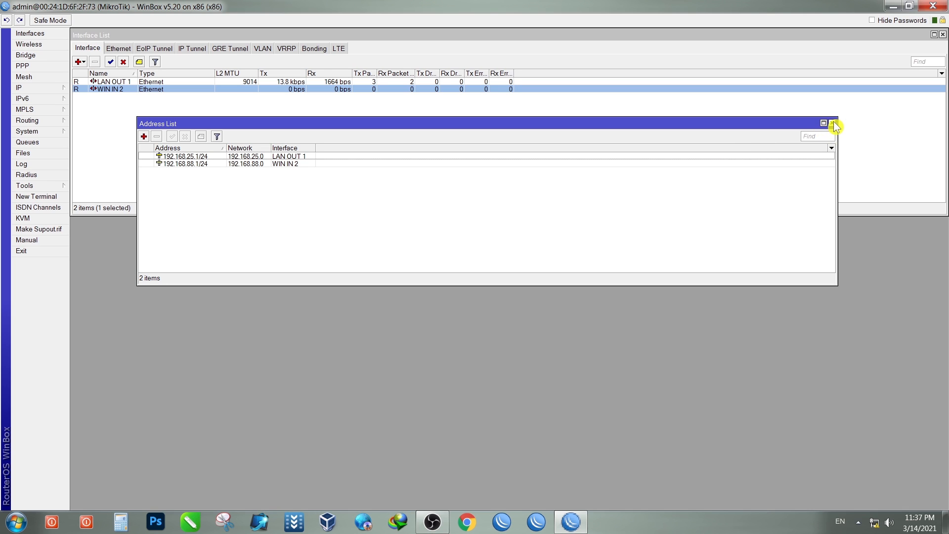
click(833, 123)
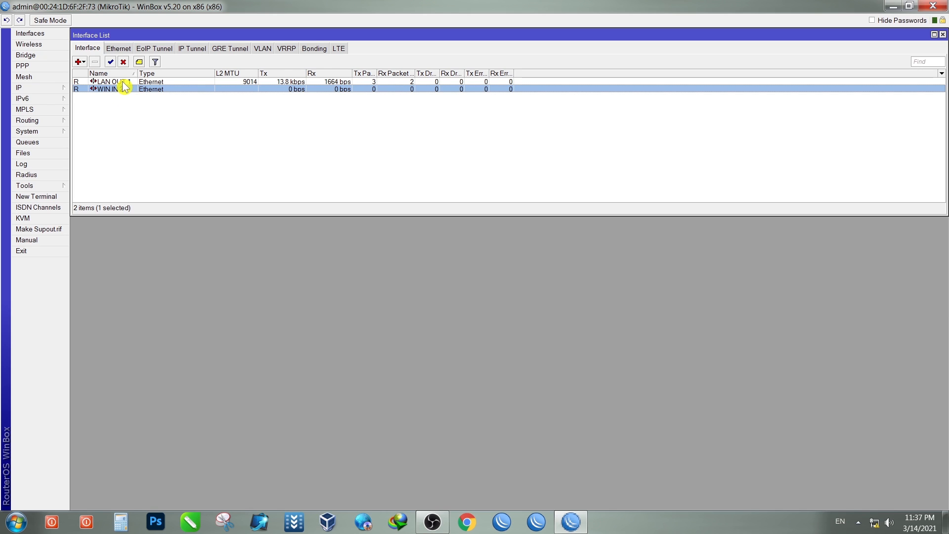
click(42, 93)
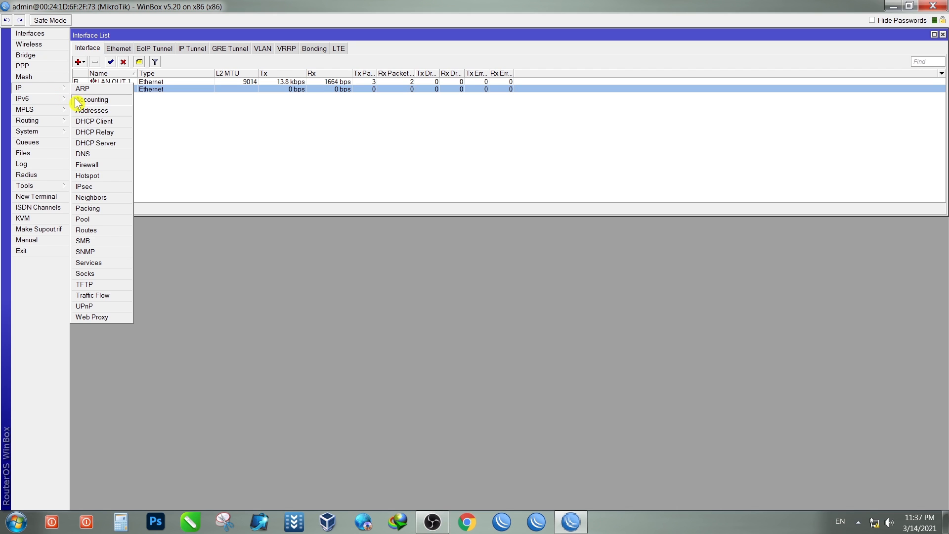
Step: Bring up IP > DNS settings, enlarge the window, and start a new 0.0.0.0 server entry
click(89, 154)
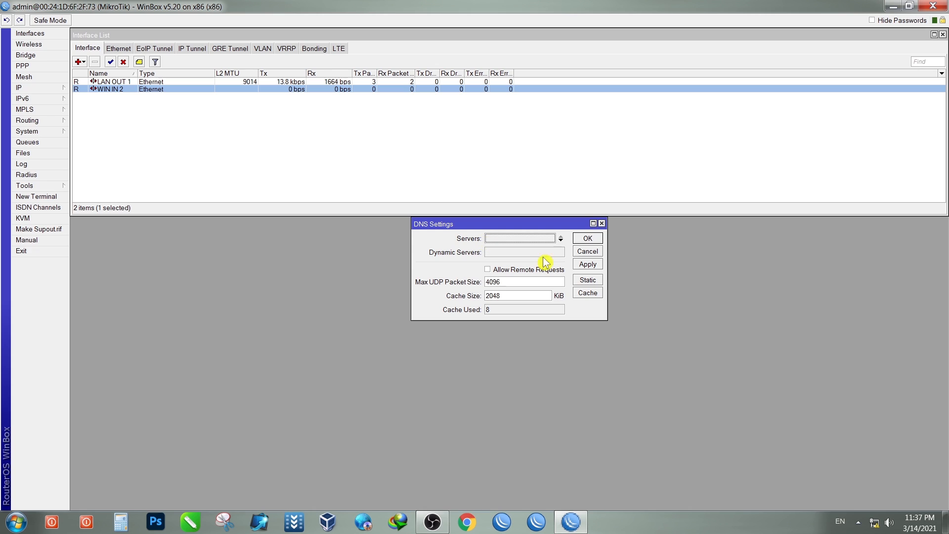
drag(553, 228, 351, 146)
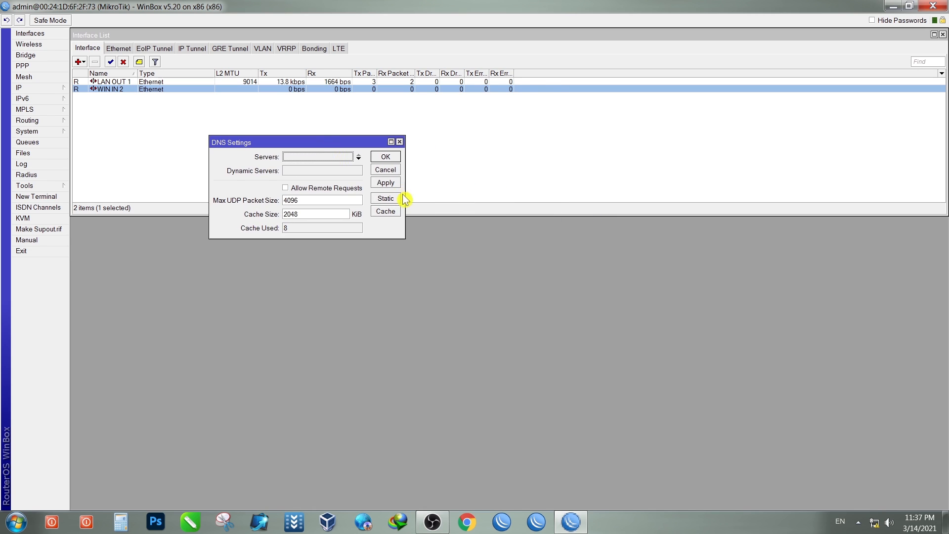
drag(408, 198, 532, 197)
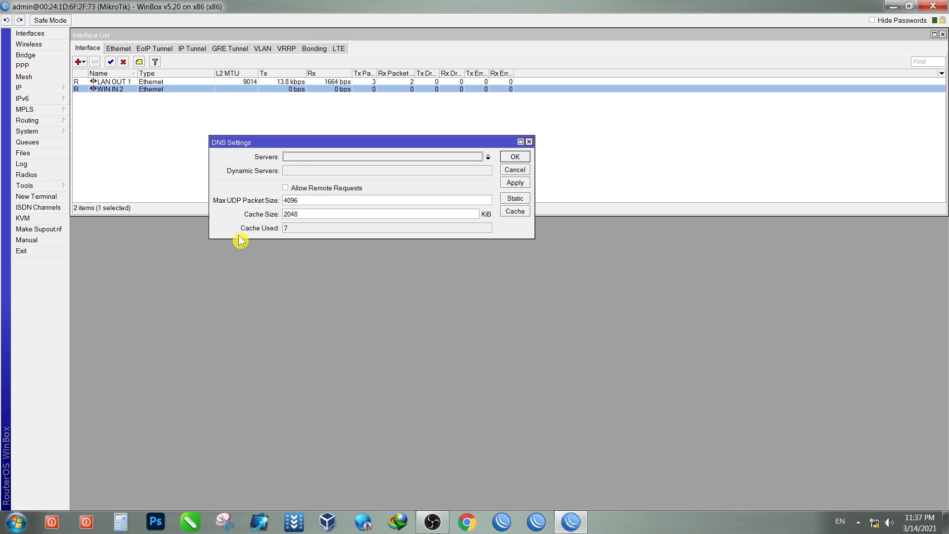
drag(237, 239, 236, 286)
drag(316, 142, 258, 139)
drag(476, 238, 645, 242)
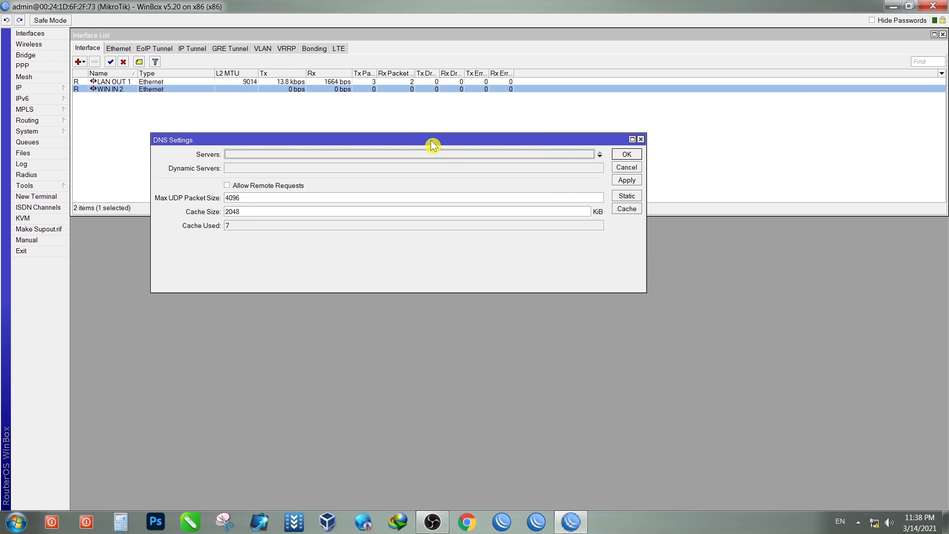
drag(431, 140, 428, 130)
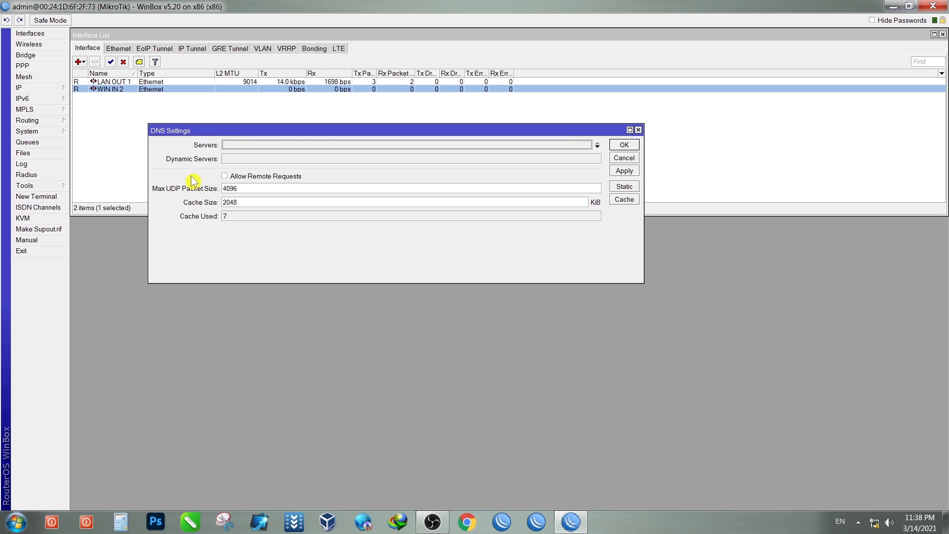
click(241, 146)
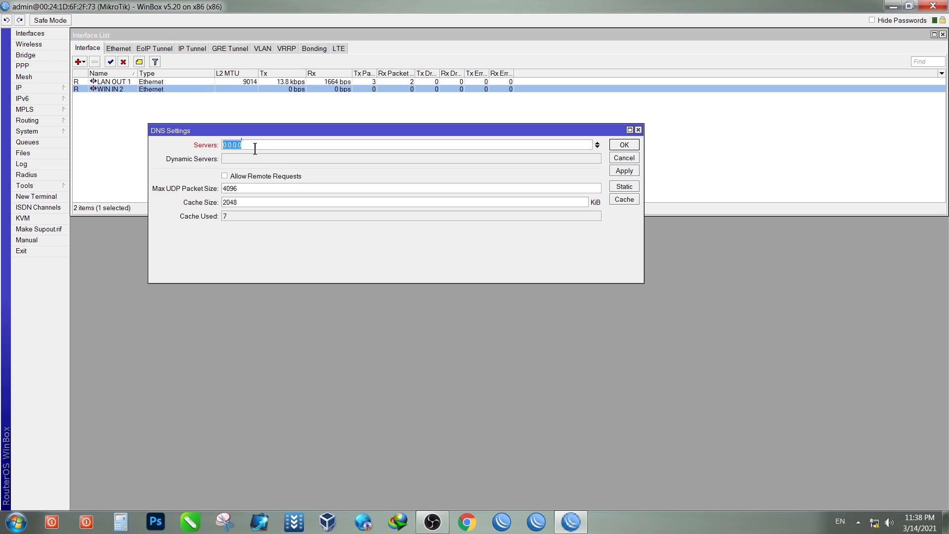
Step: Set DNS servers 8.8.8.8 and 8.8.4.4, allow remote requests, cache 10000, UDP size 8000
text(8.8.8.8)
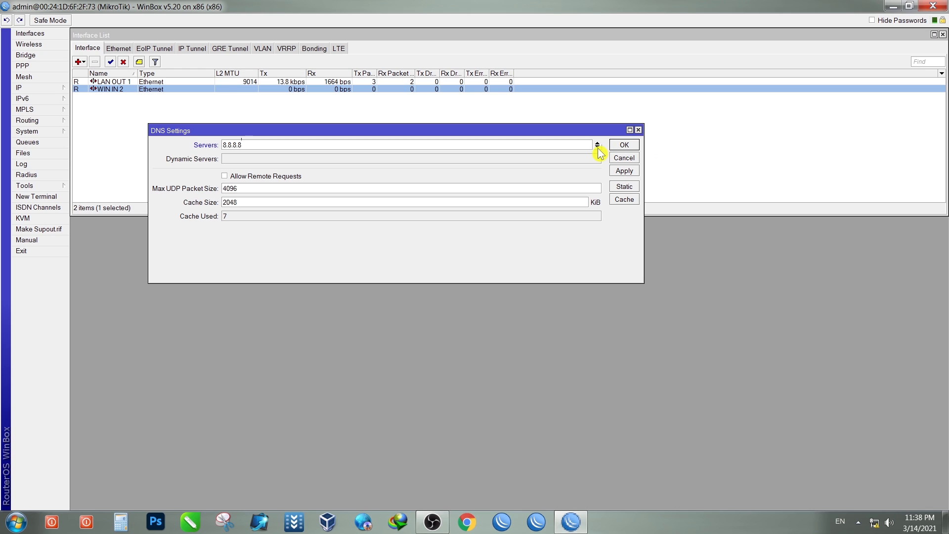
click(597, 147)
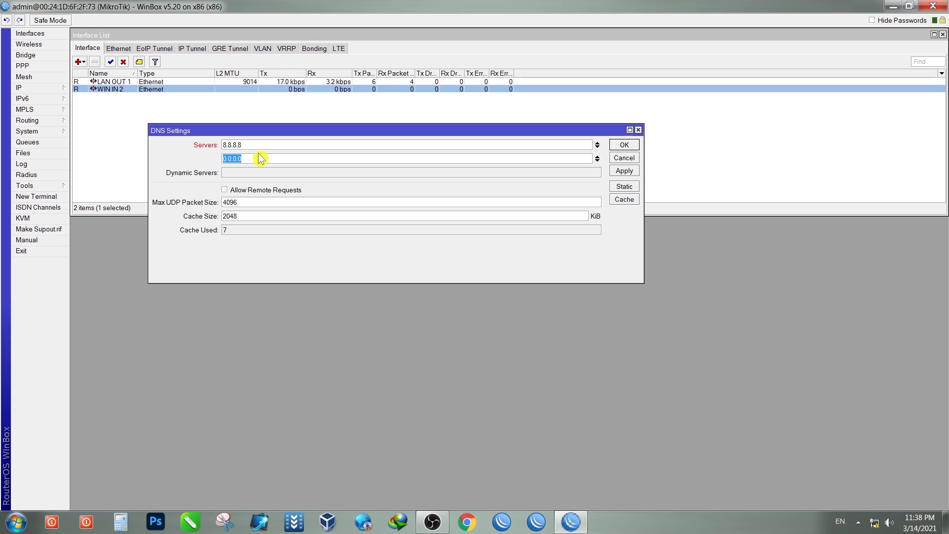
text(8.8.4.4)
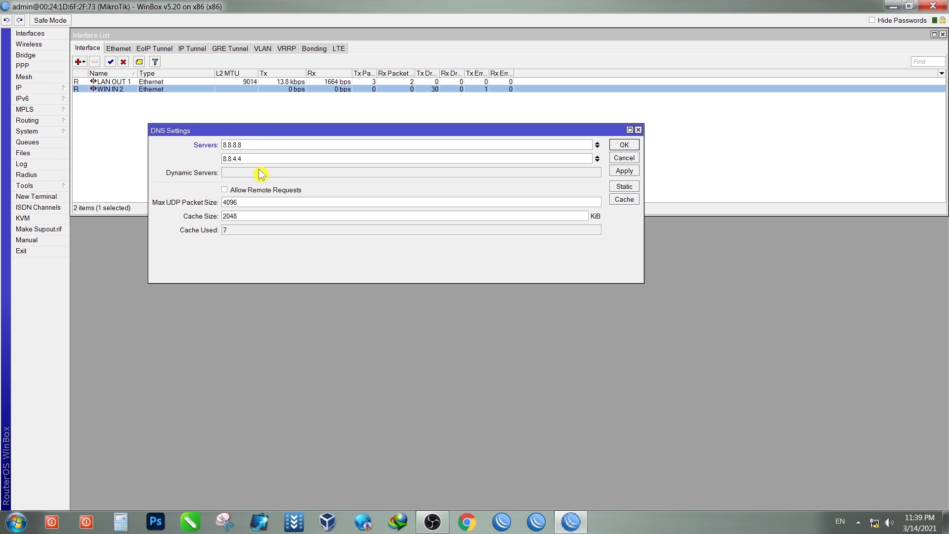
click(225, 190)
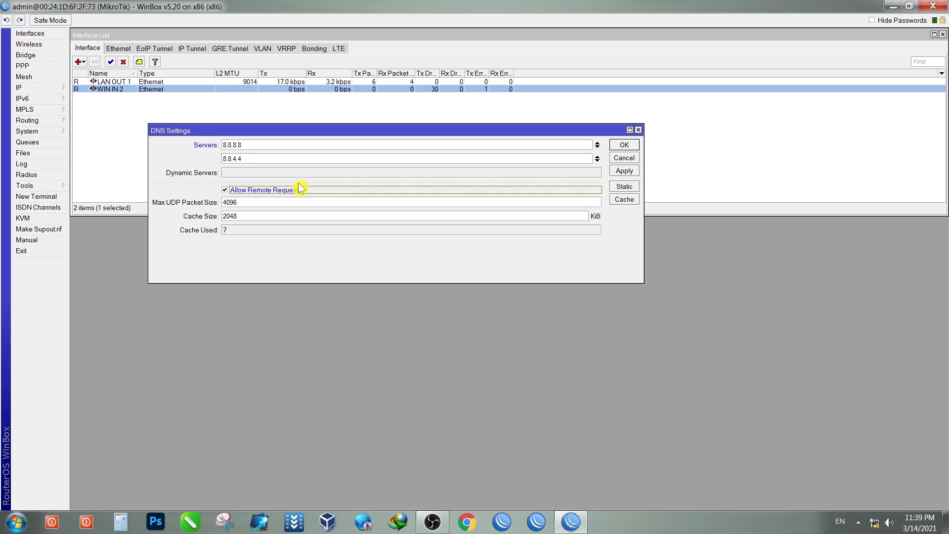
double_click(239, 217)
text(10000)
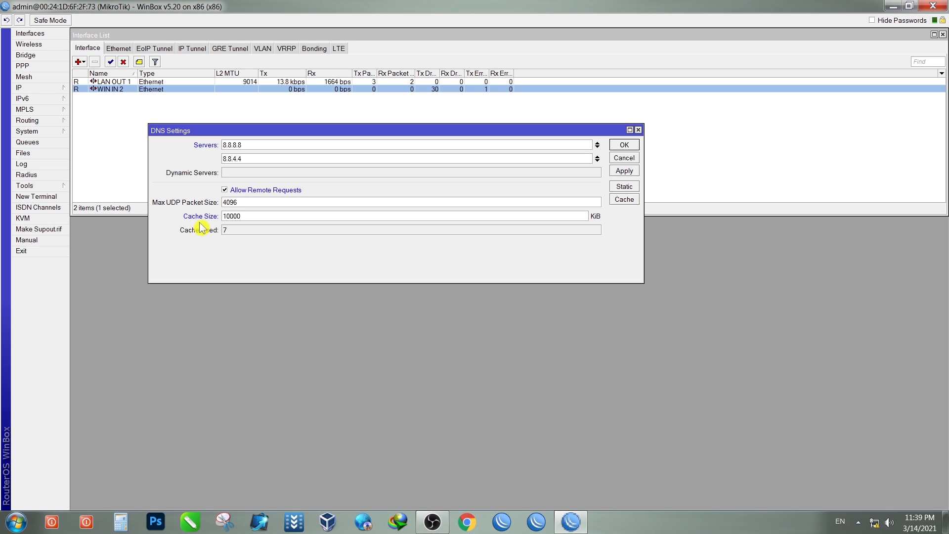
drag(240, 203, 222, 204)
text(8000)
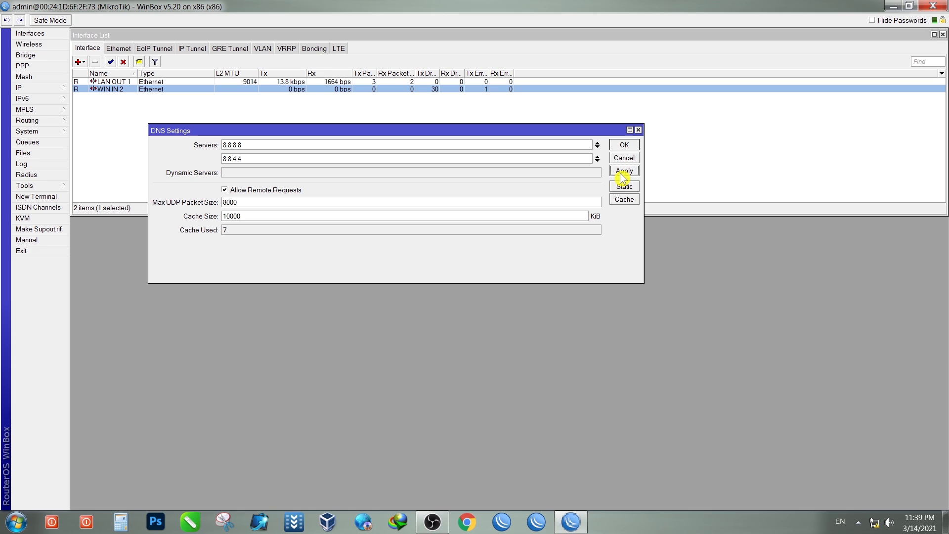
click(624, 147)
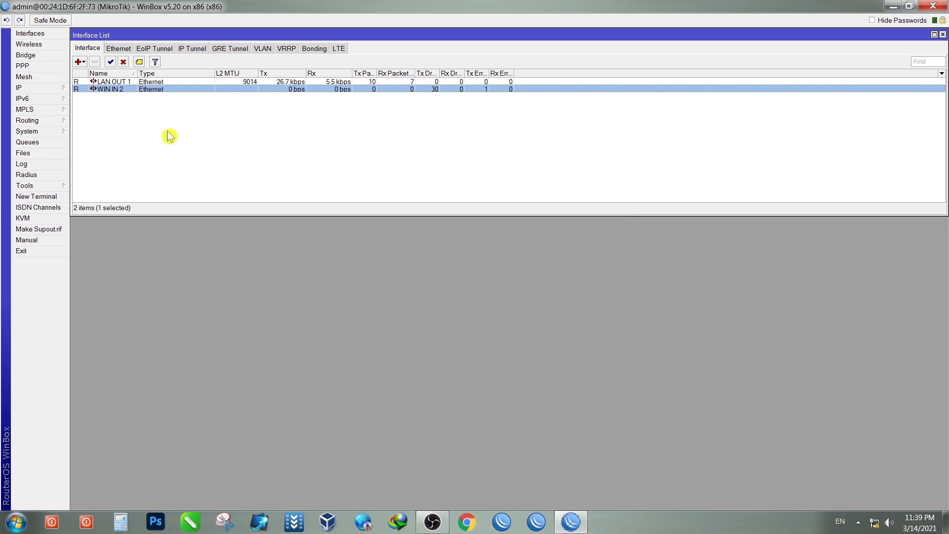
Step: Reopen the DNS settings and display the DNS Cache window
click(29, 90)
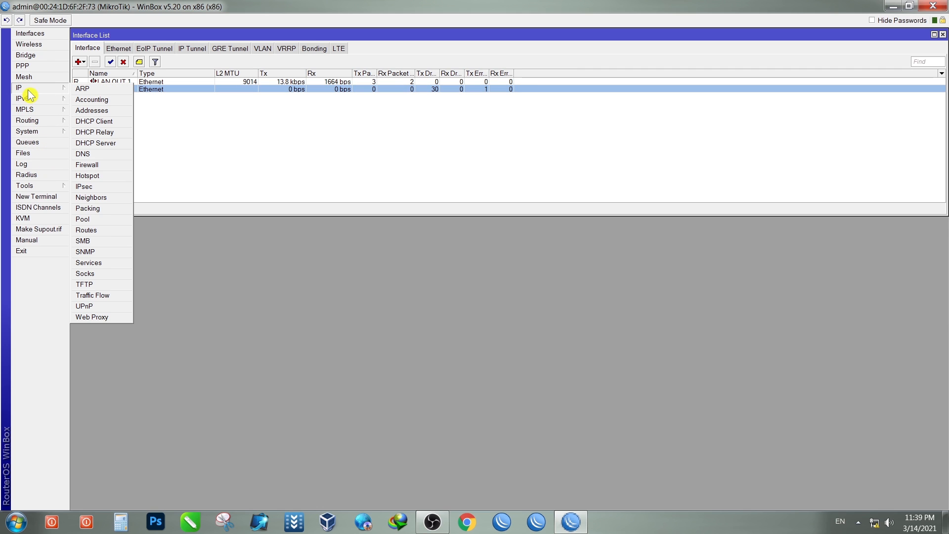
click(84, 155)
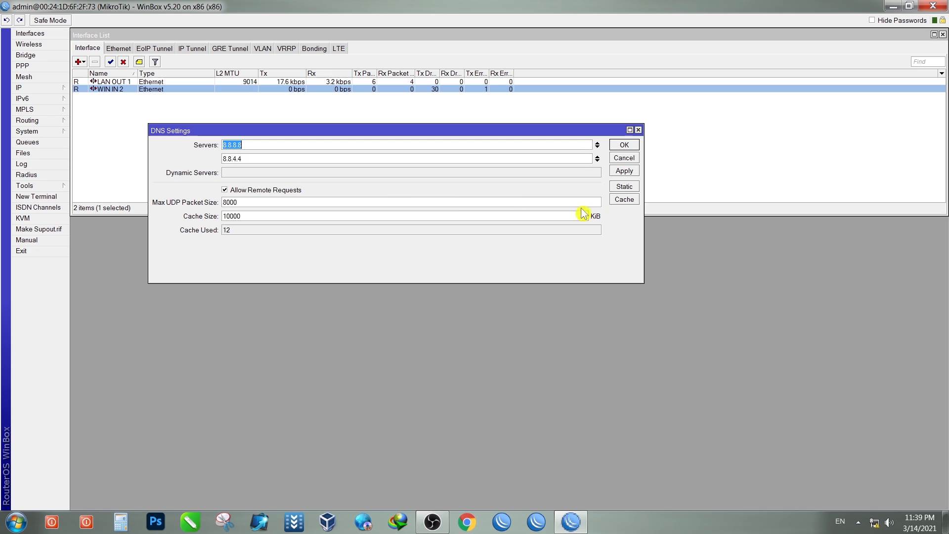
click(625, 200)
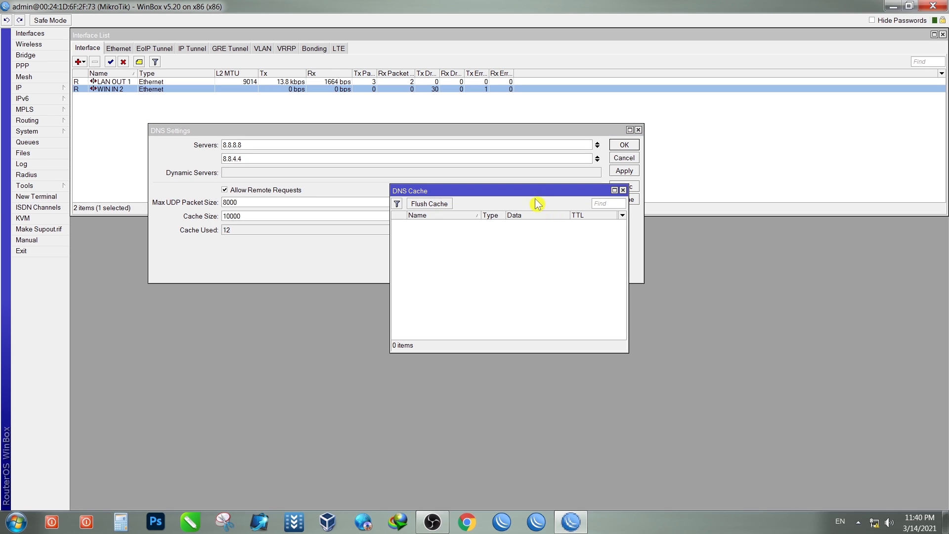
drag(536, 191, 425, 129)
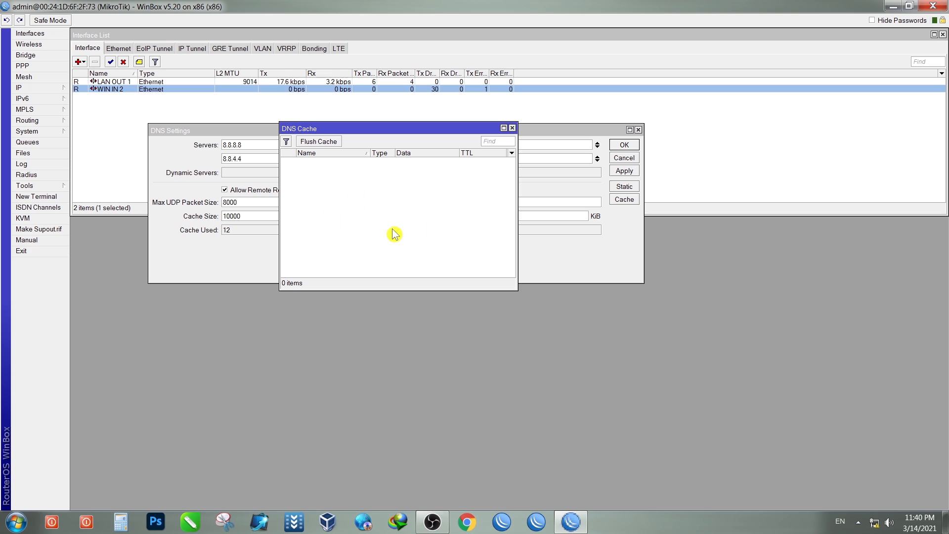
Step: Flush the DNS cache, then close the cache and DNS Settings windows with Apply and OK
click(317, 144)
click(318, 146)
click(317, 146)
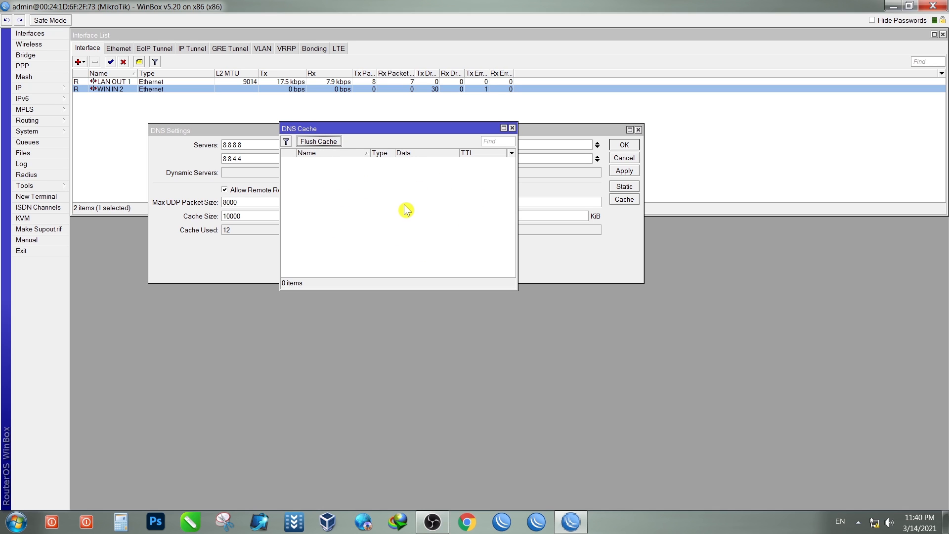
click(315, 145)
click(316, 145)
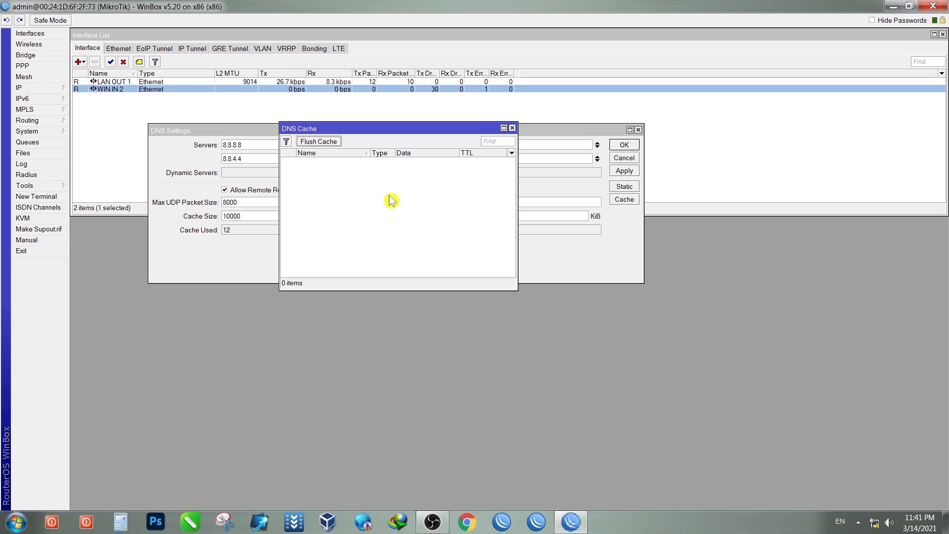
click(512, 128)
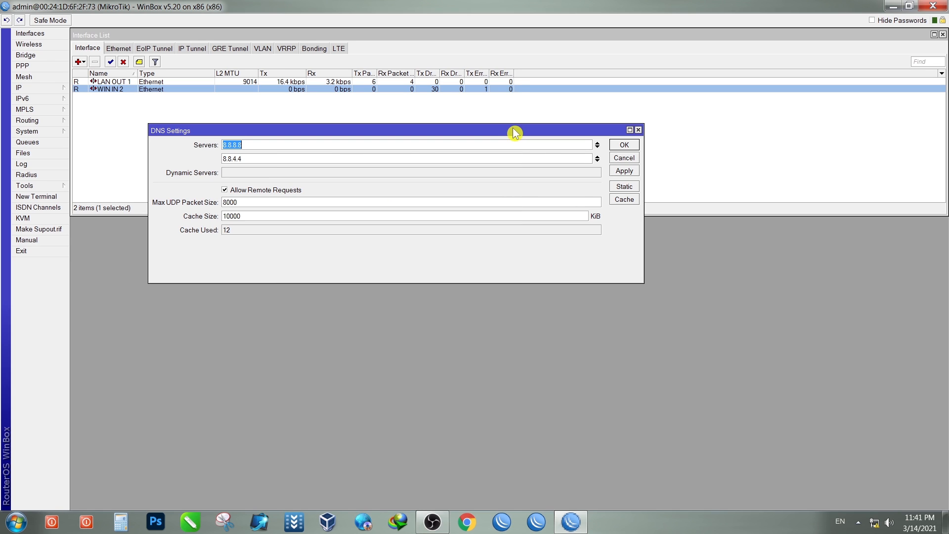
click(625, 170)
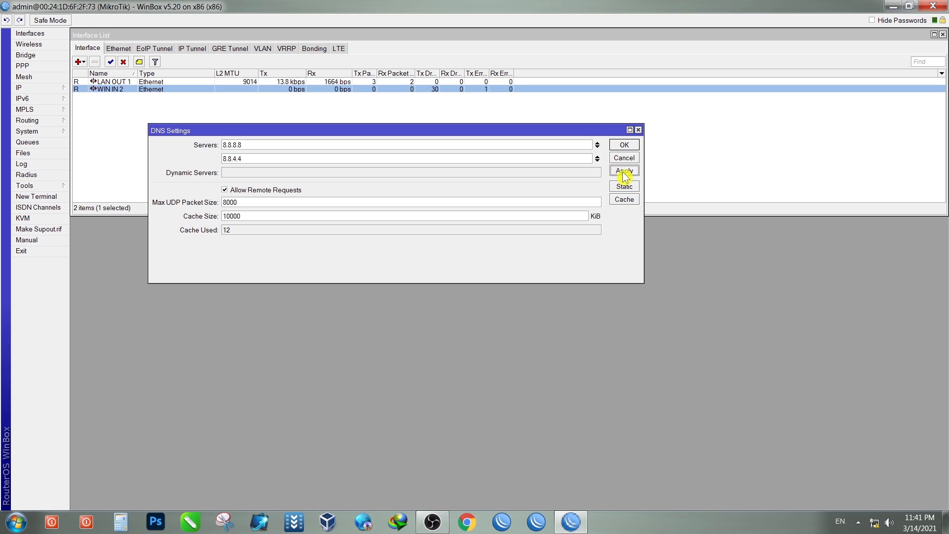
click(624, 145)
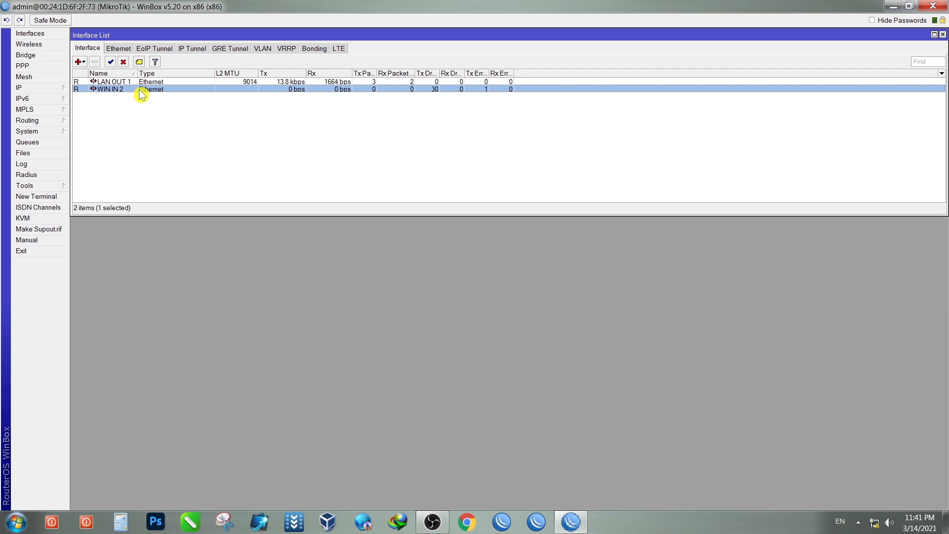
Step: Bring up the IP menu's list of services, including Hotspot, DHCP Server and Firewall
click(29, 91)
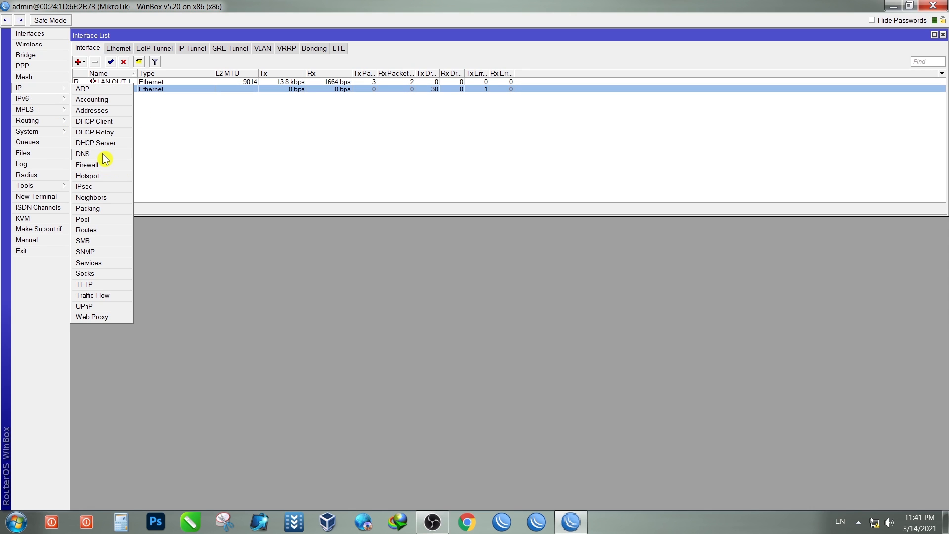
click(260, 142)
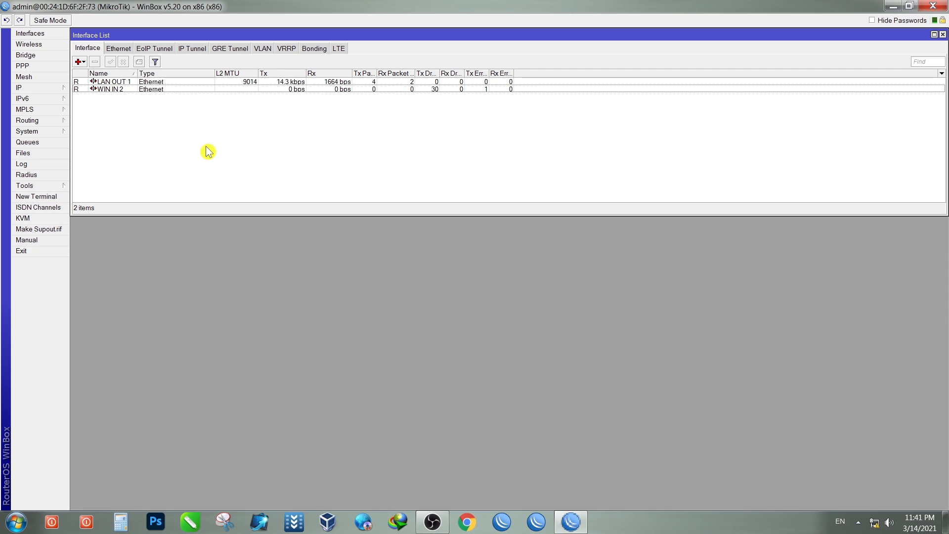
click(32, 91)
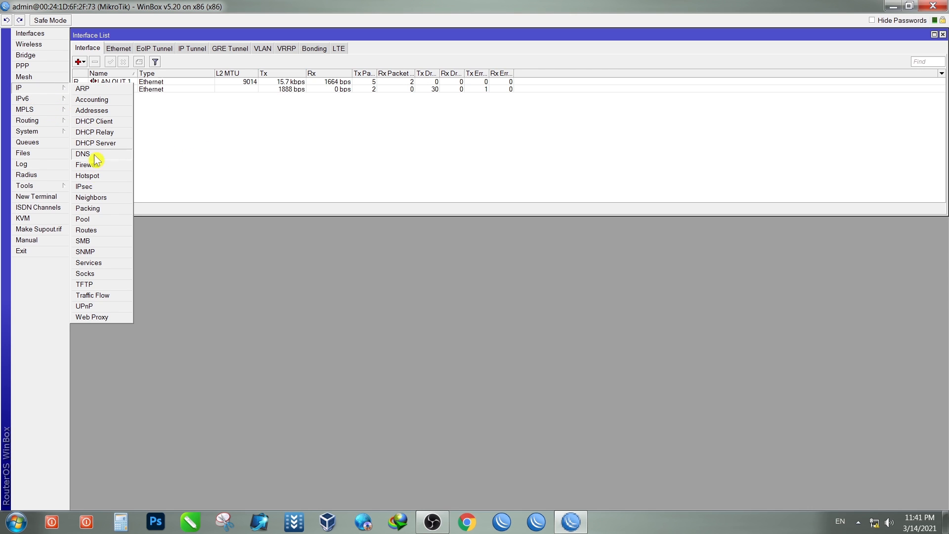
Step: Show IP > Hotspot enlarged, browse Server Profiles and Users, then return to Servers
click(113, 180)
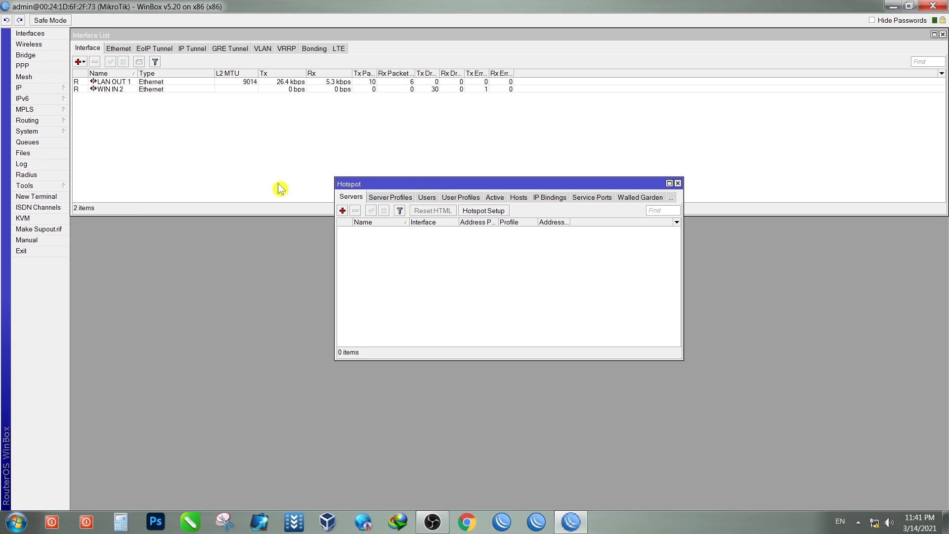
drag(445, 186, 180, 111)
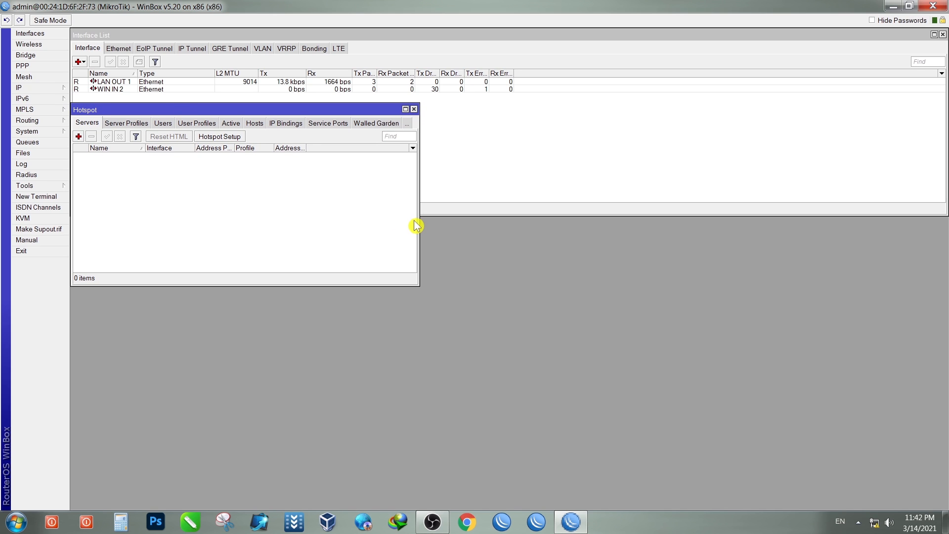
drag(418, 220, 944, 225)
drag(339, 291, 326, 426)
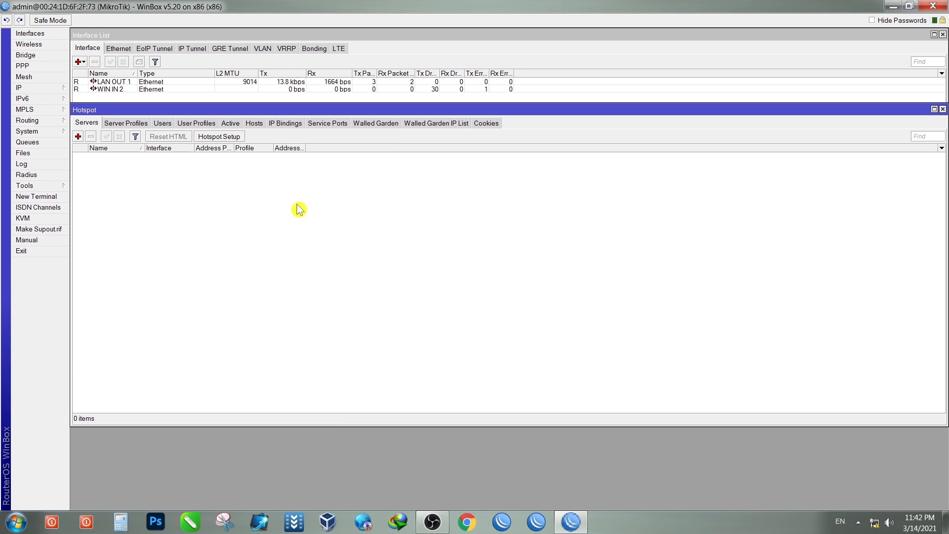
drag(234, 151, 254, 151)
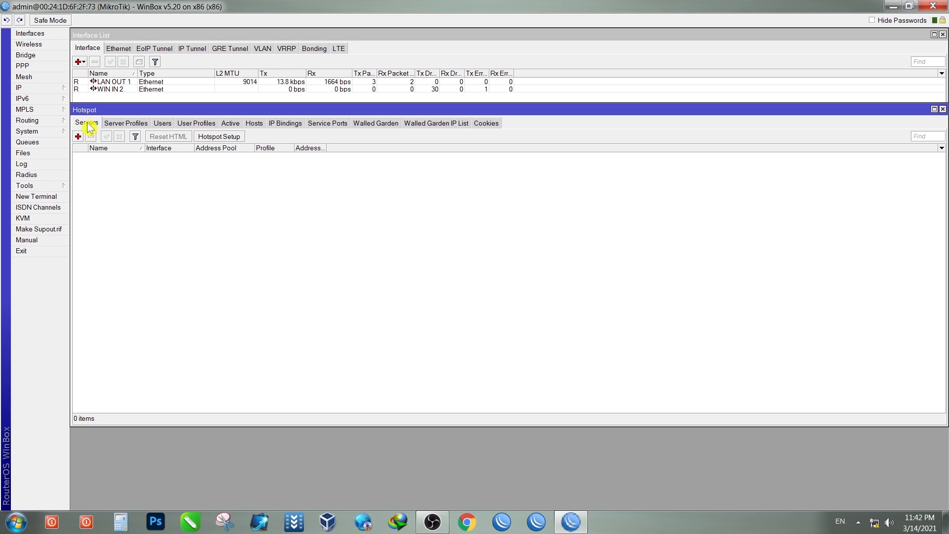
click(131, 125)
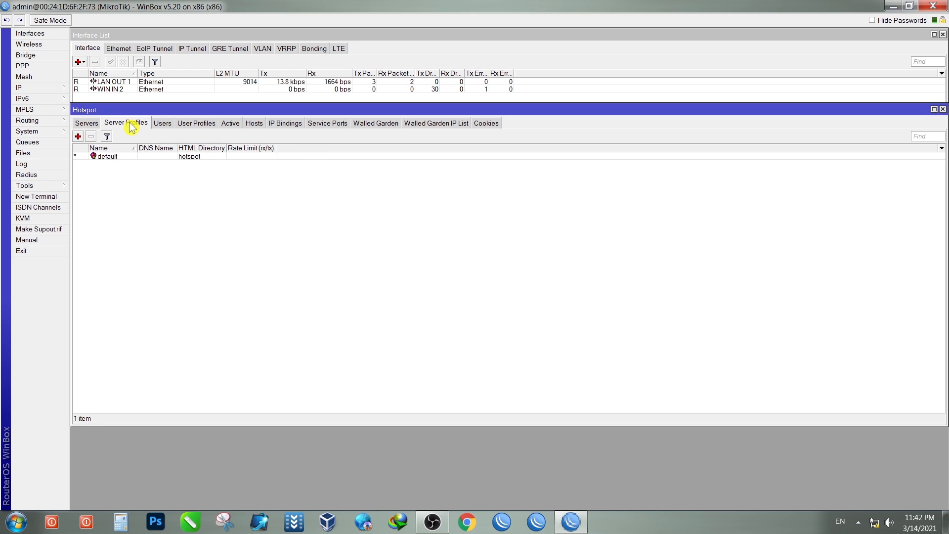
click(163, 127)
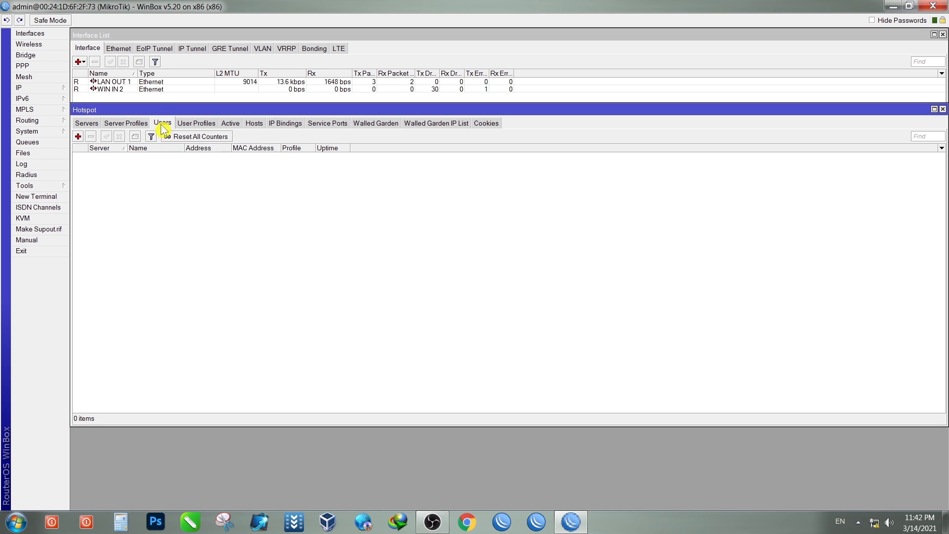
click(88, 128)
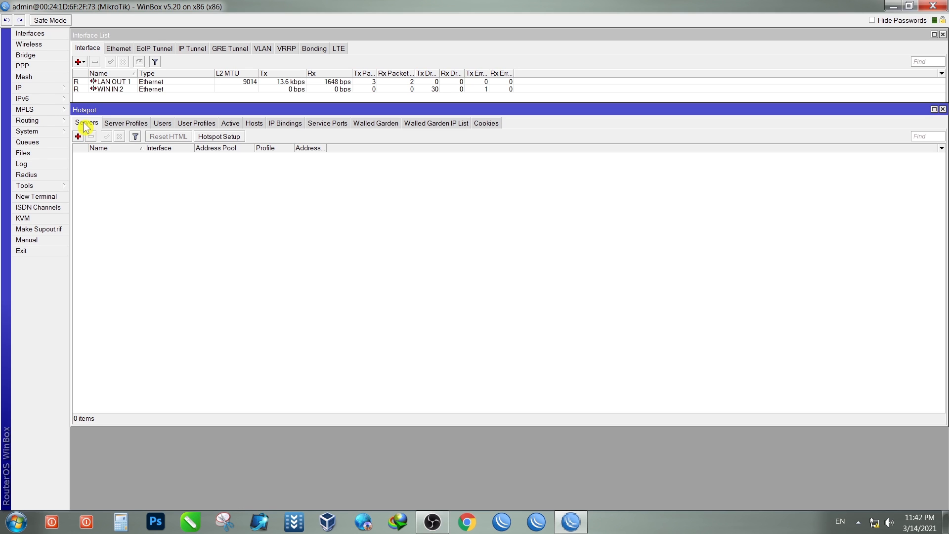
click(123, 123)
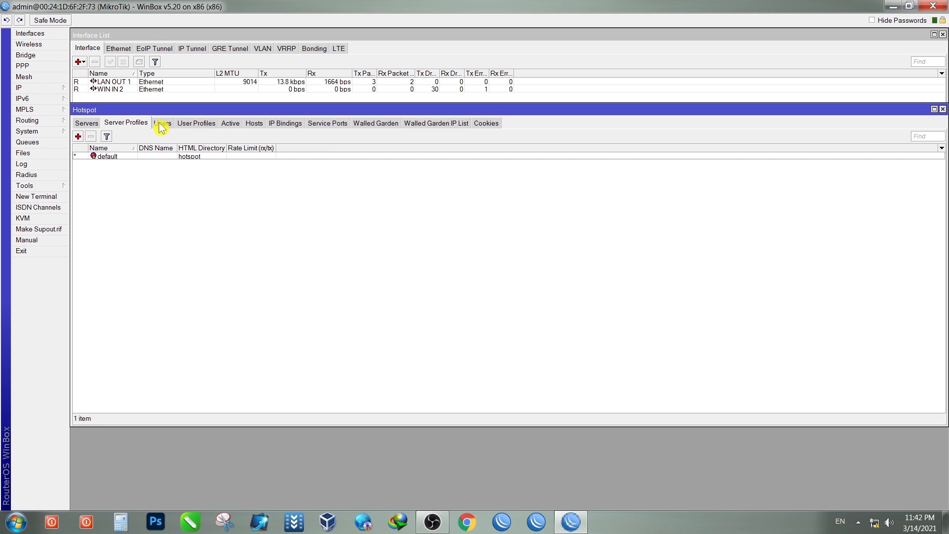
click(91, 126)
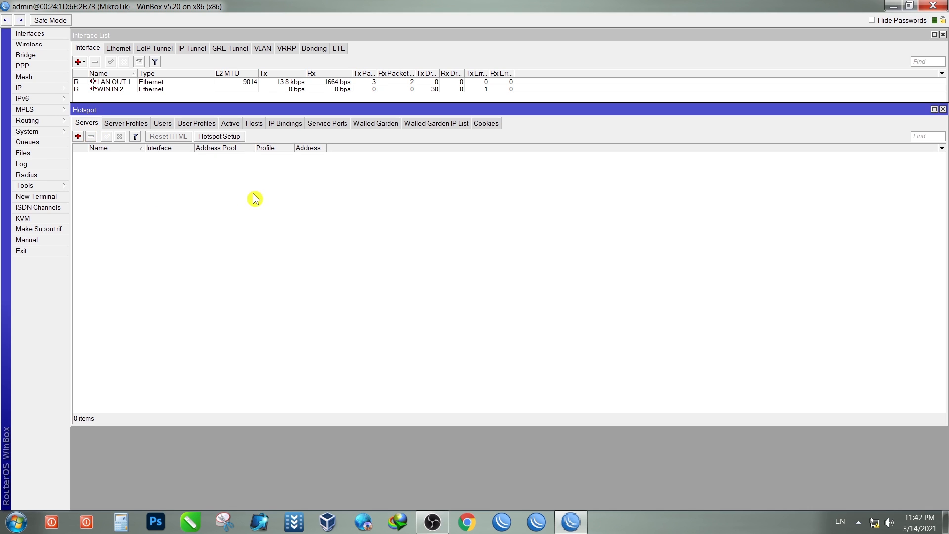
Step: Run Hotspot Setup on LAN OUT 1, keeping local address 192.168.25.1/24 with masquerading
click(225, 141)
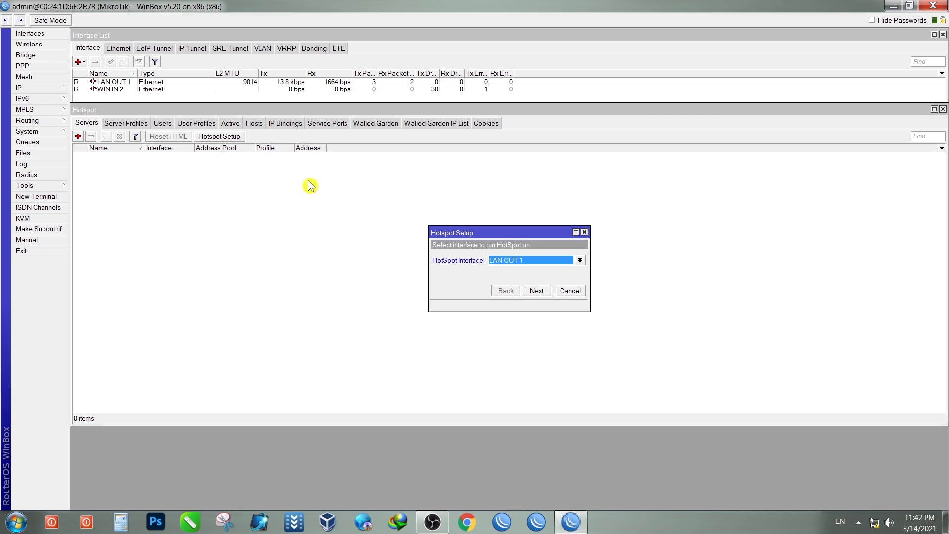
drag(496, 232, 319, 181)
drag(403, 233, 740, 226)
drag(396, 178, 325, 166)
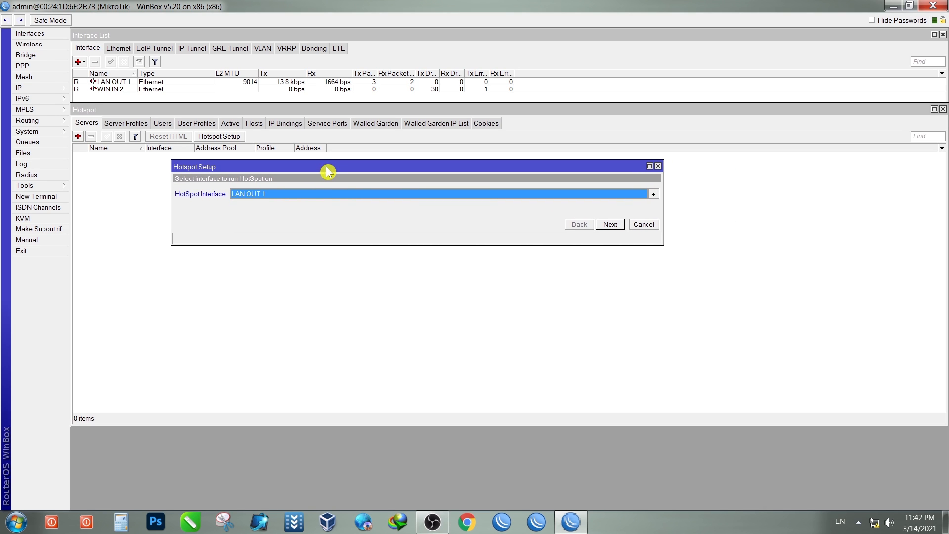
click(277, 194)
click(265, 213)
click(257, 196)
click(256, 203)
click(609, 225)
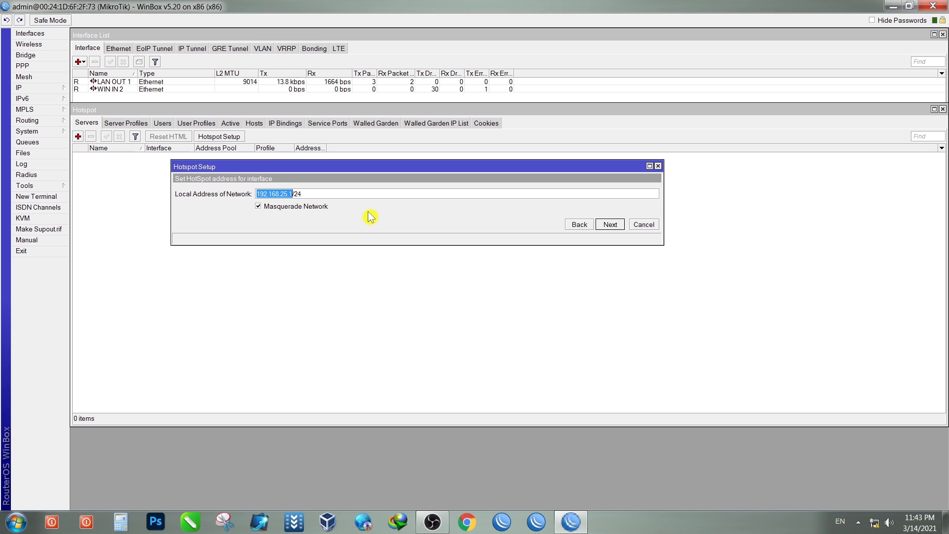
click(613, 227)
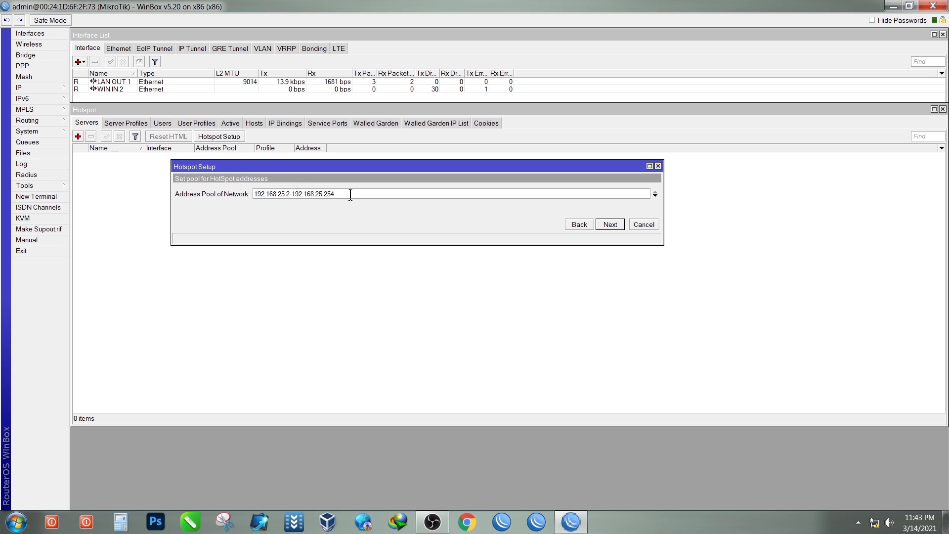
Step: Accept pool 192.168.25.2-192.168.25.254, no SSL certificate, and SMTP server 0.0.0.0
drag(343, 195, 250, 199)
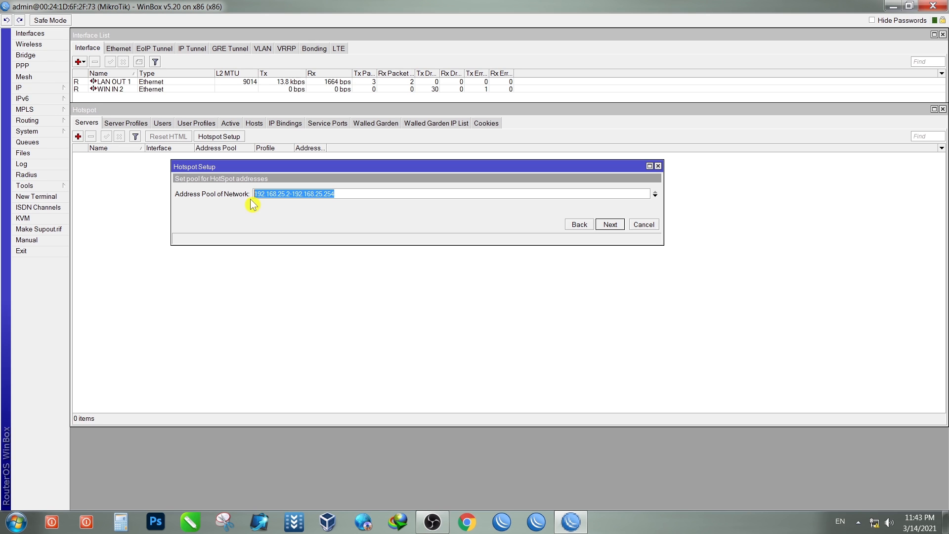
click(389, 194)
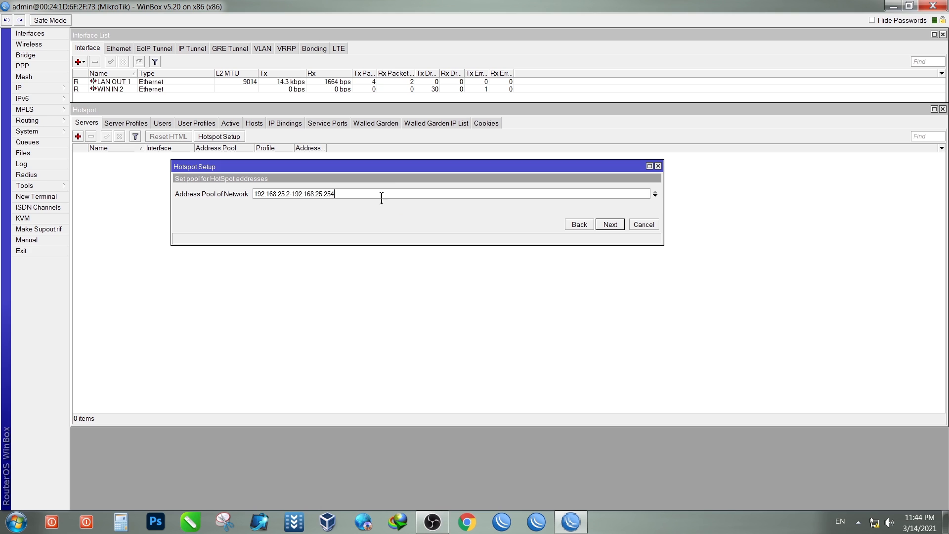
click(610, 225)
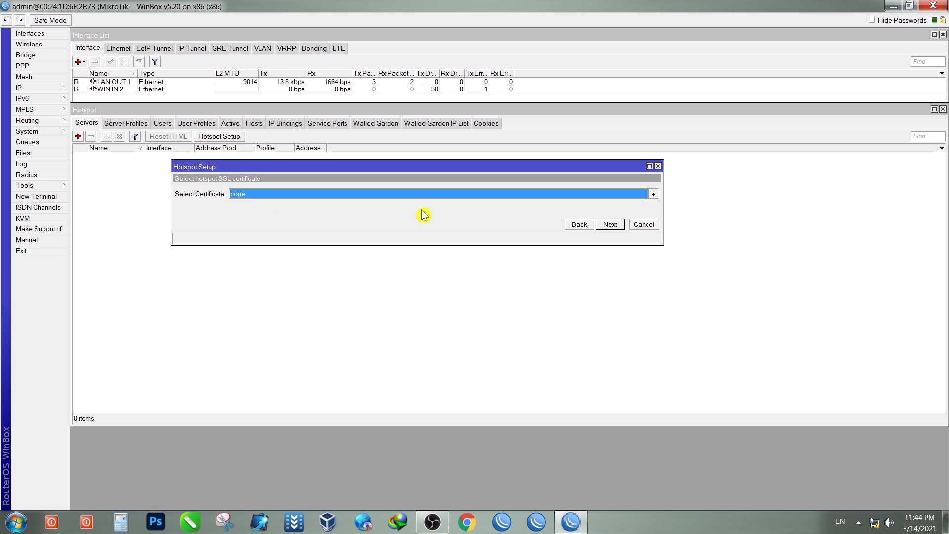
click(616, 228)
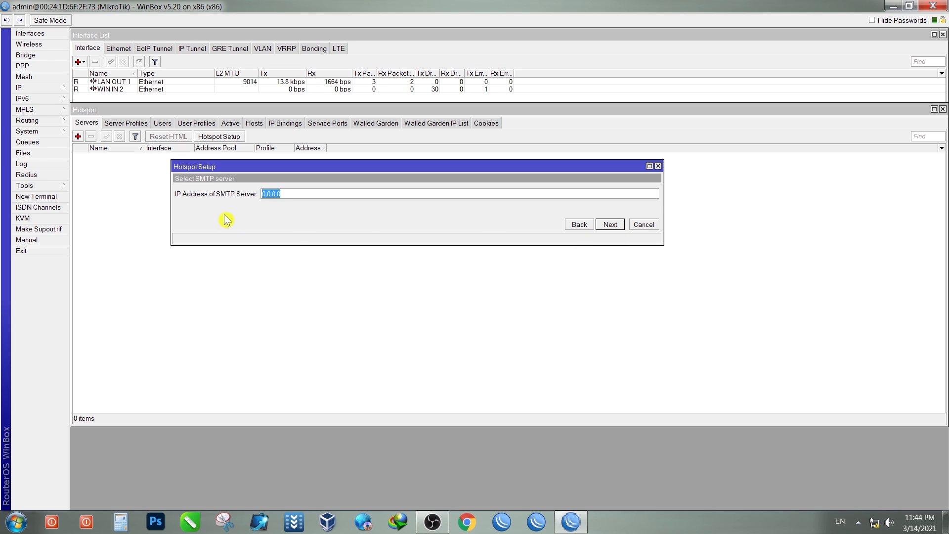
click(611, 227)
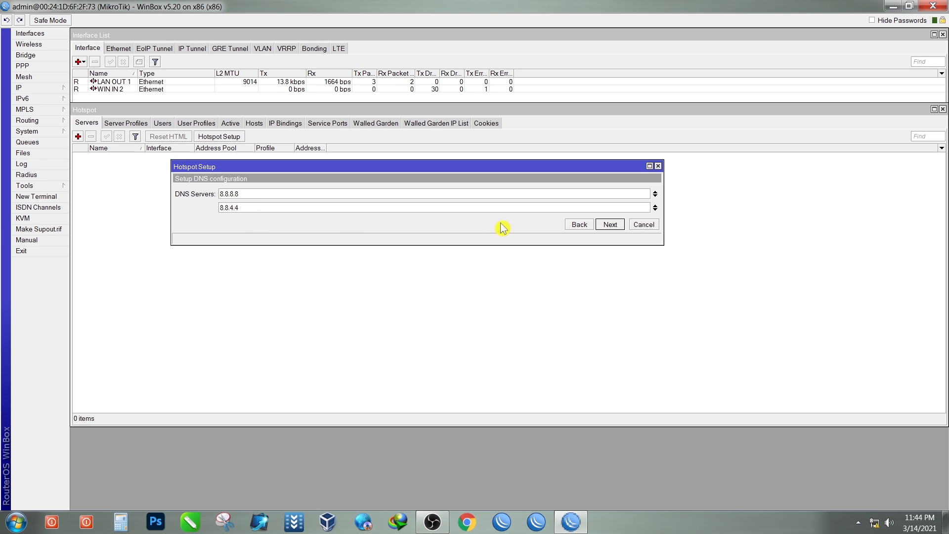
Step: Accept DNS servers 8.8.8.8 and 8.8.4.4 and give the hotspot DNS name irafn3qnet
click(612, 225)
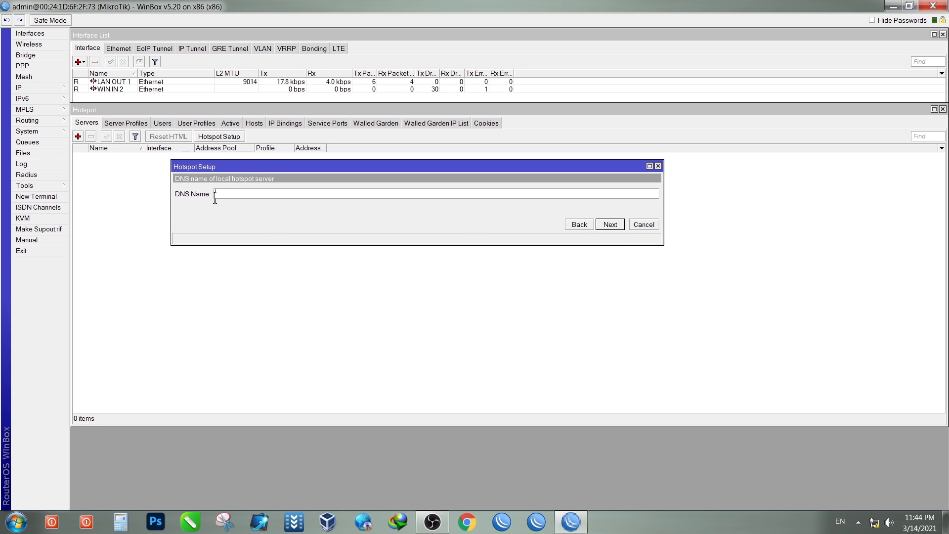
click(254, 196)
click(610, 226)
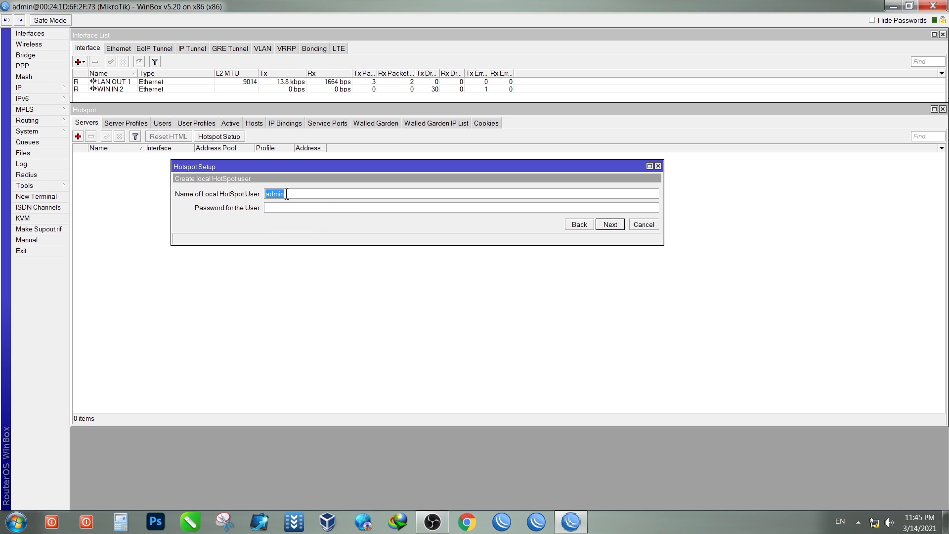
click(272, 207)
Step: Leave the user password empty, finish the wizard, and dismiss the completion message
click(324, 207)
click(609, 226)
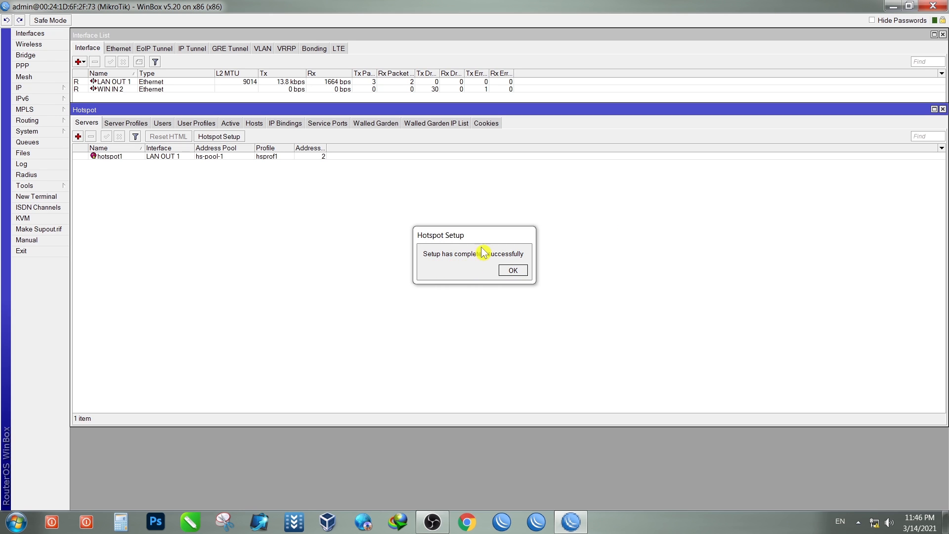
drag(486, 246, 429, 202)
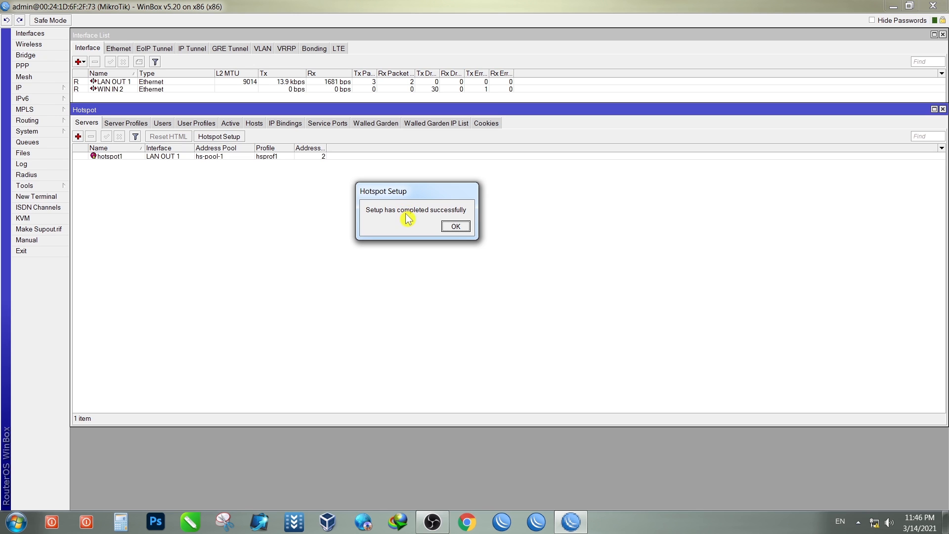
click(446, 228)
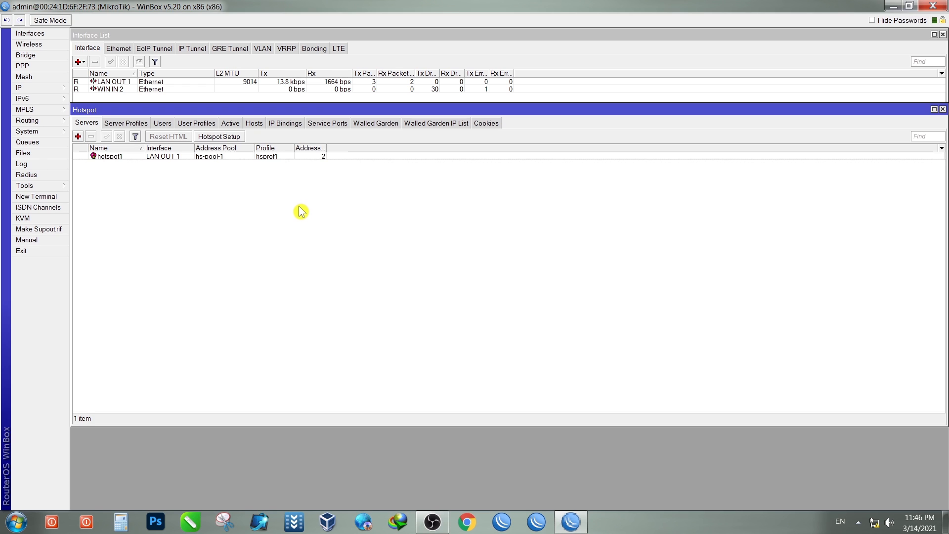
Step: Widen the Addresses Per MAC column and show the Server Profiles list
drag(326, 149, 370, 149)
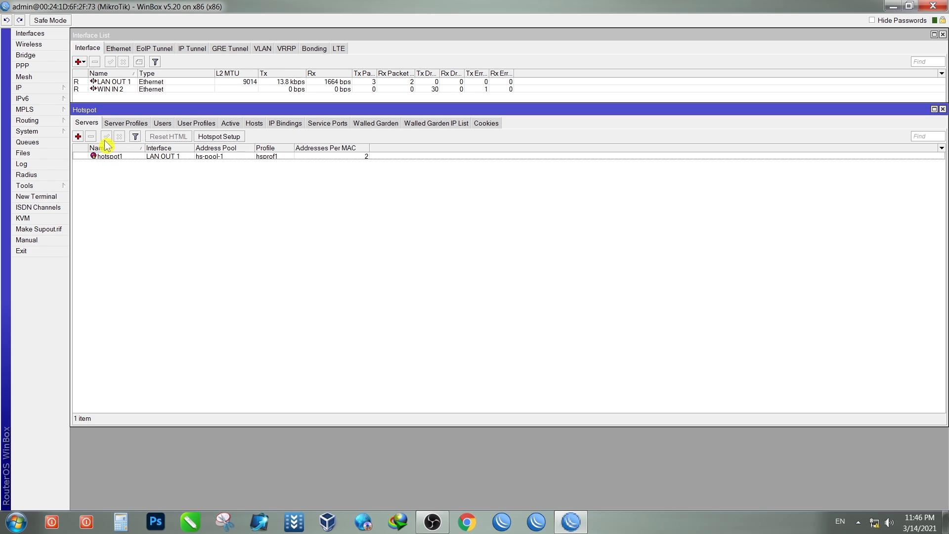
click(131, 123)
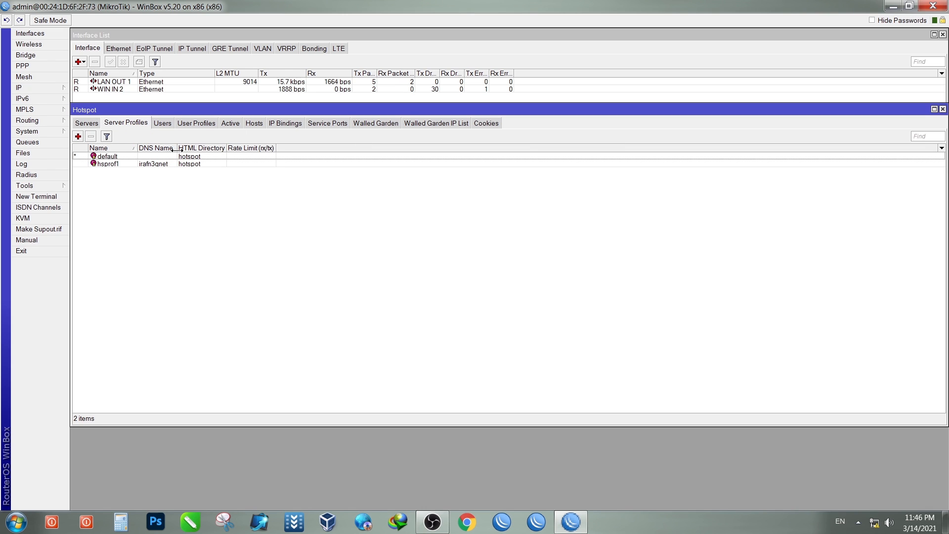
drag(177, 150, 209, 154)
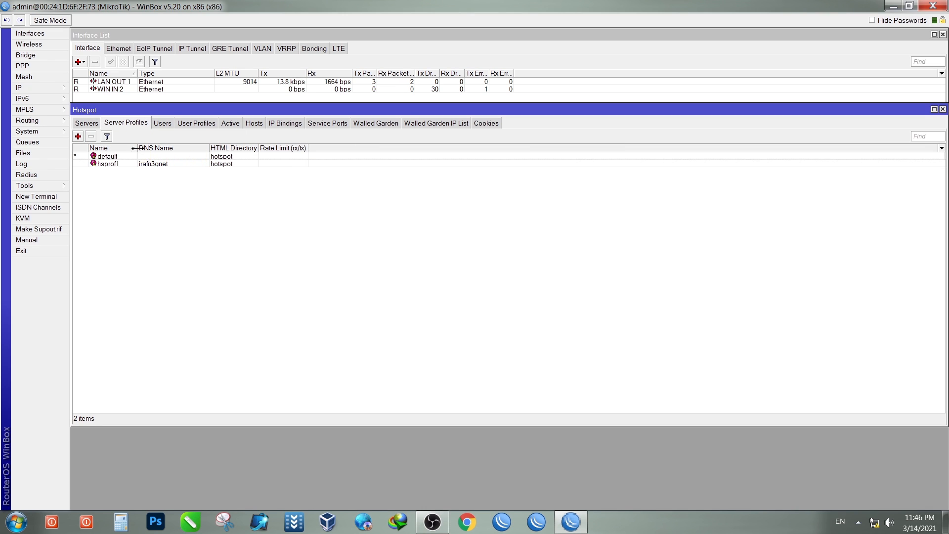
drag(138, 149, 163, 149)
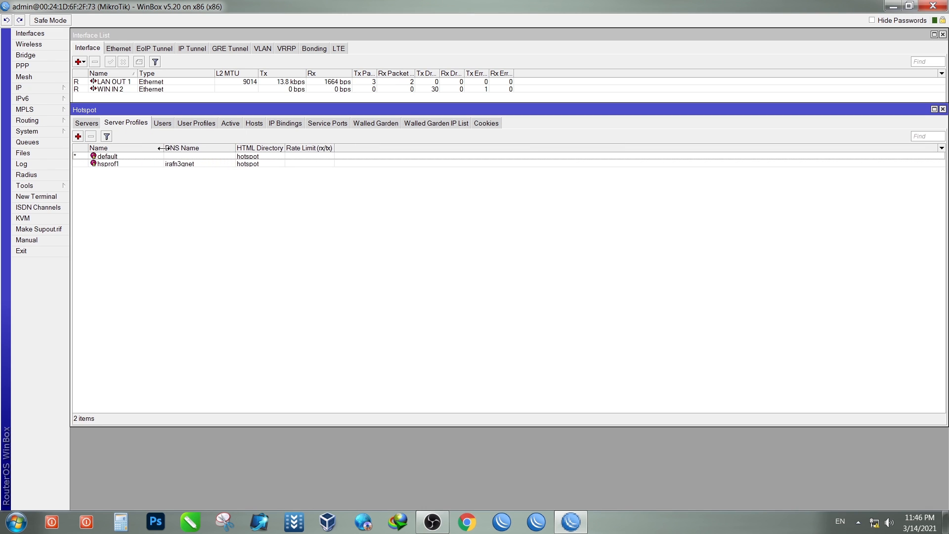
click(183, 165)
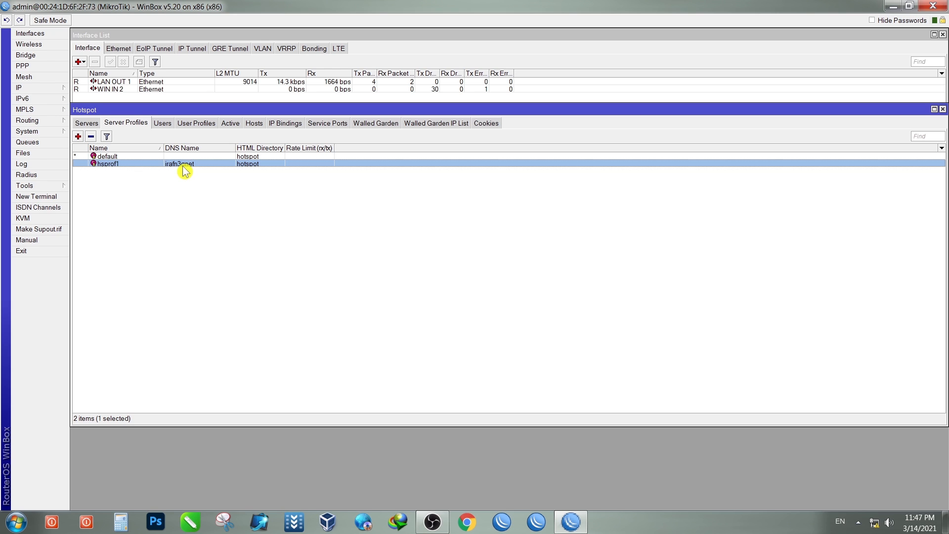
click(179, 192)
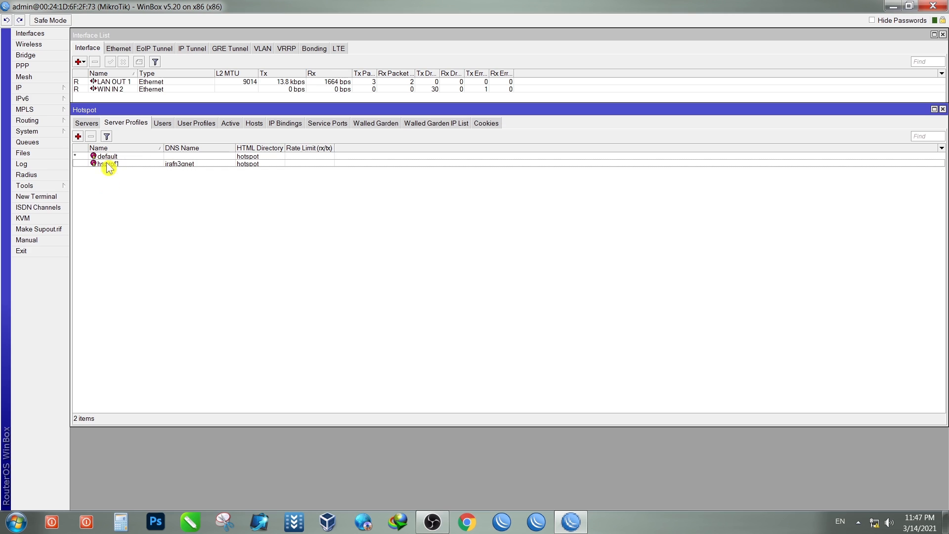
click(120, 156)
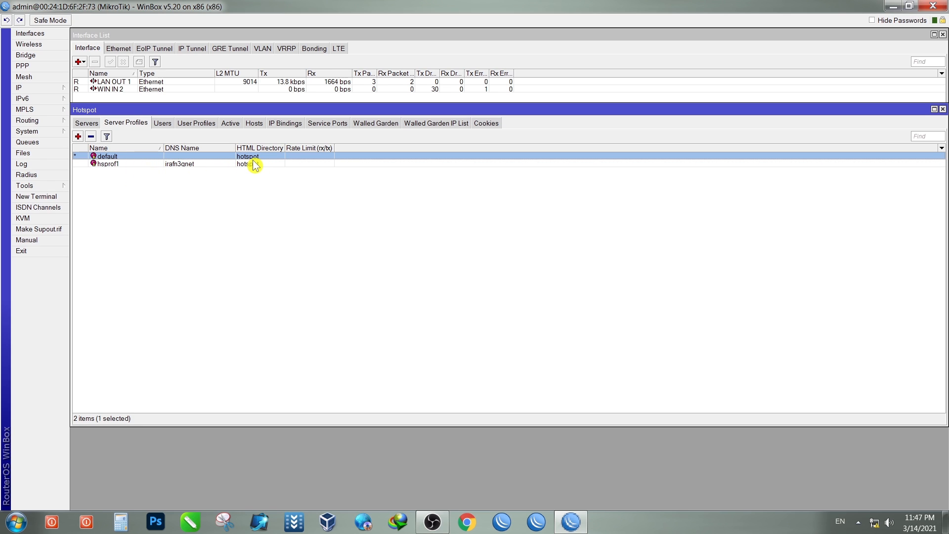
click(181, 165)
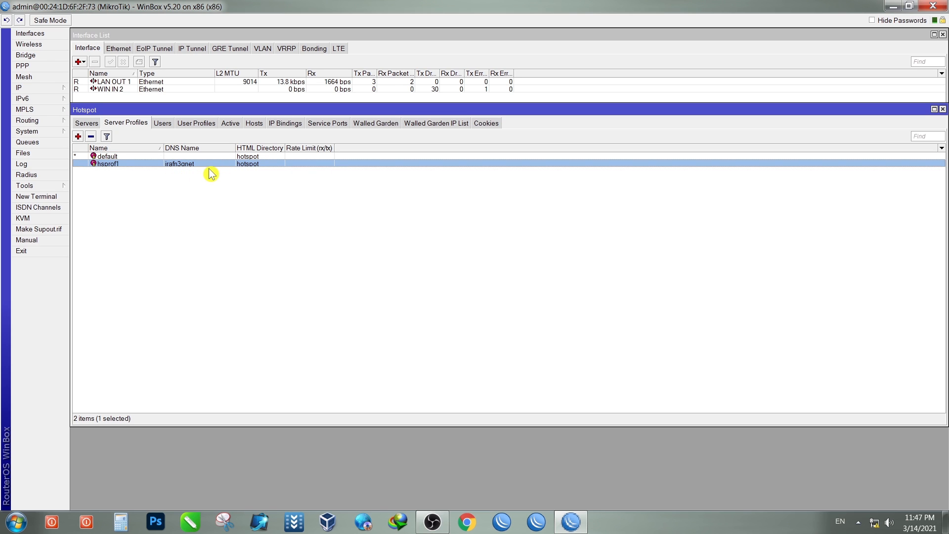
click(118, 157)
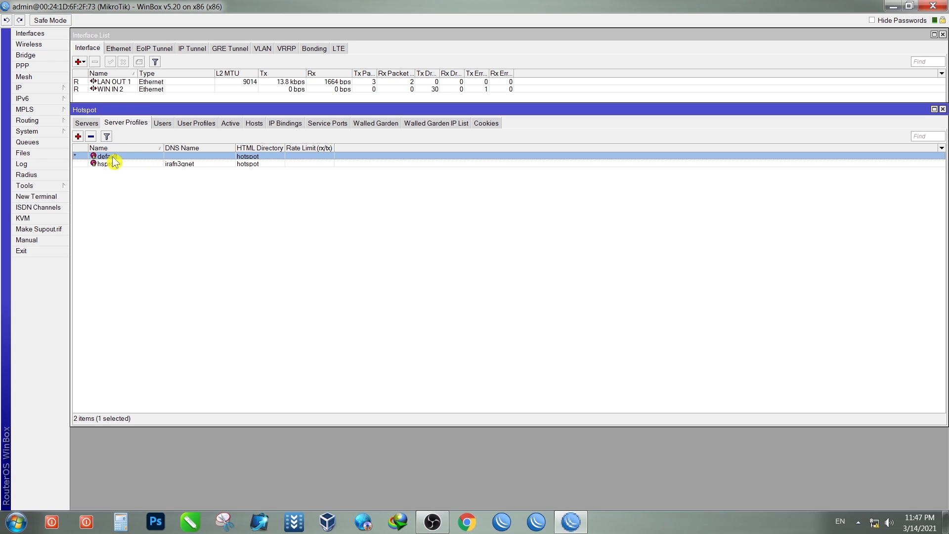
click(179, 164)
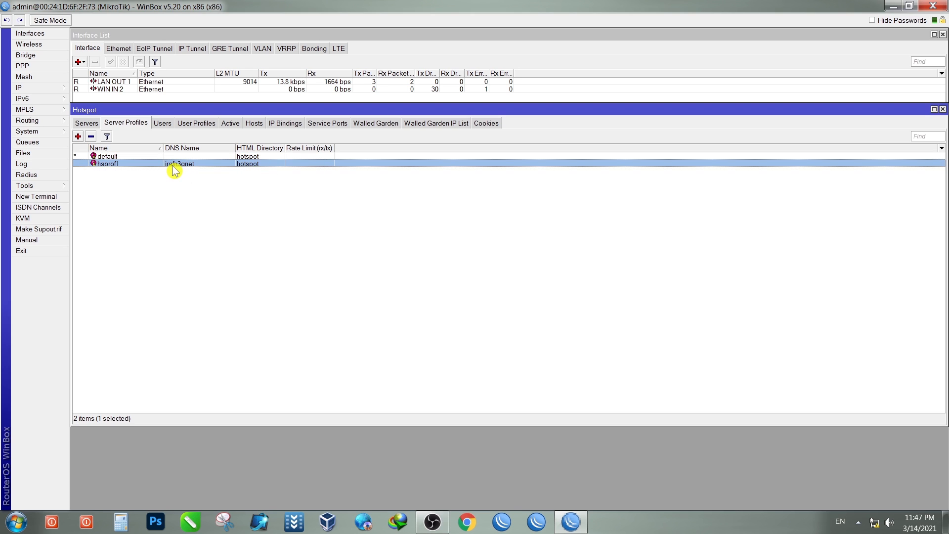
Step: In hsprof1's login settings, enable MAC, HTTP PAP and HTTPS login and disable Cookie
double_click(172, 165)
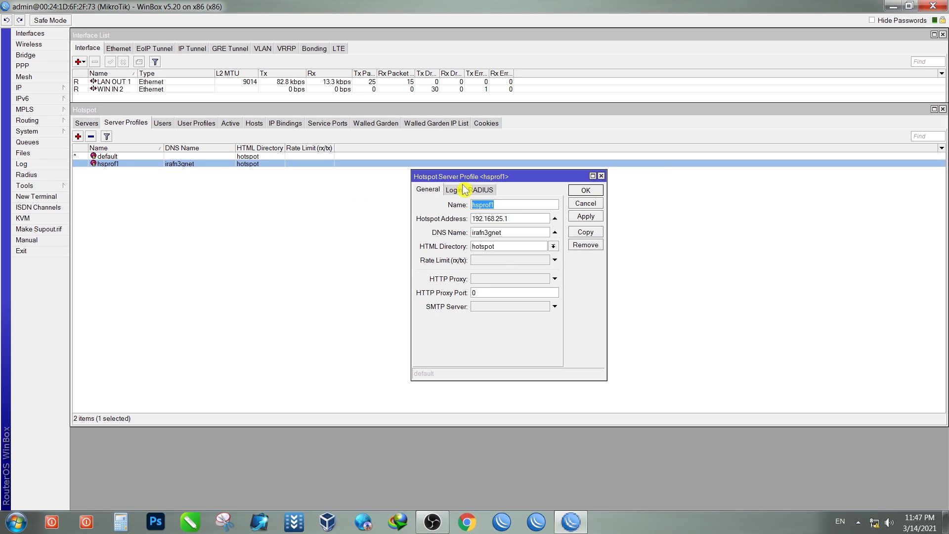
drag(508, 184, 335, 170)
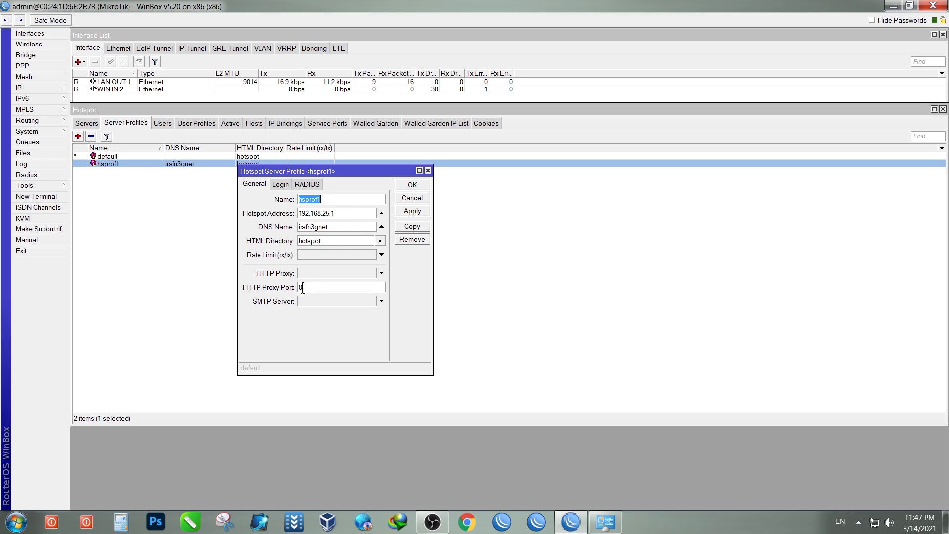
click(280, 184)
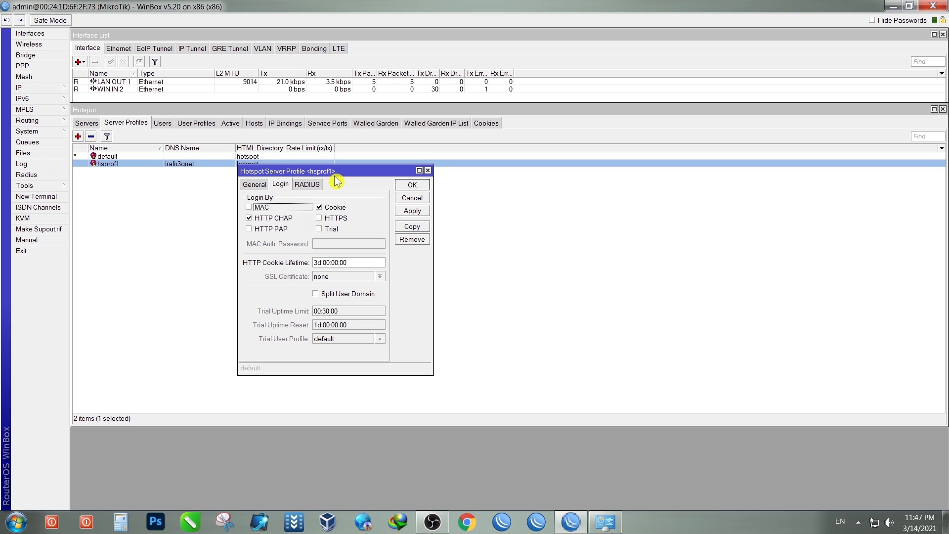
drag(351, 170, 422, 140)
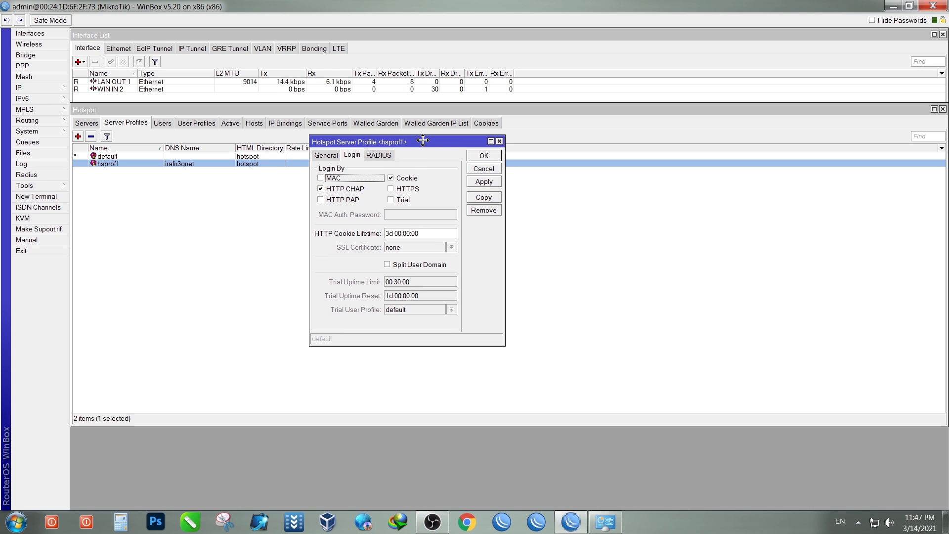
click(320, 178)
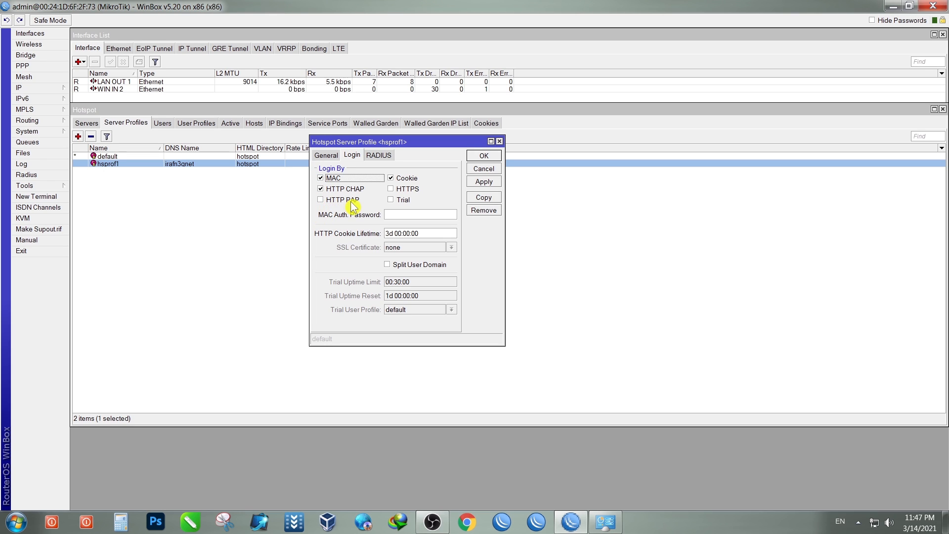
click(321, 200)
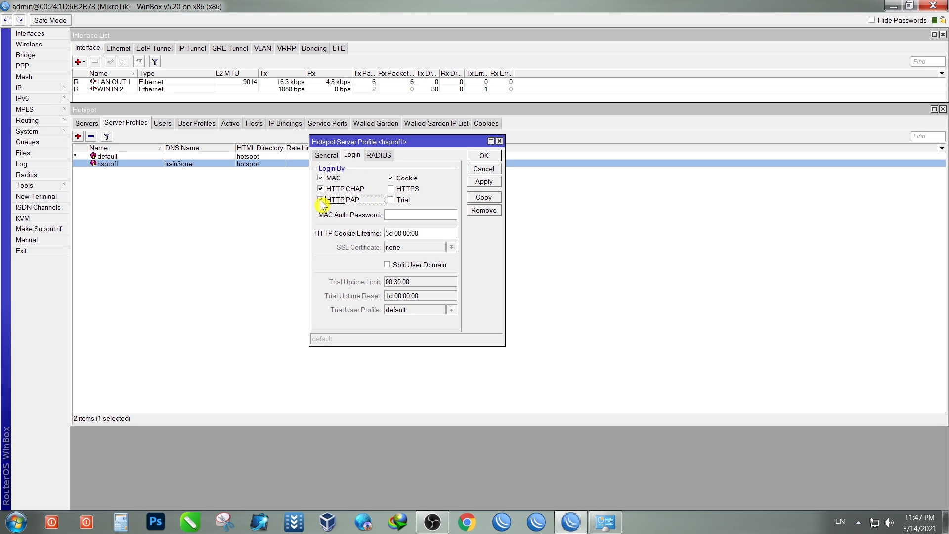
click(391, 178)
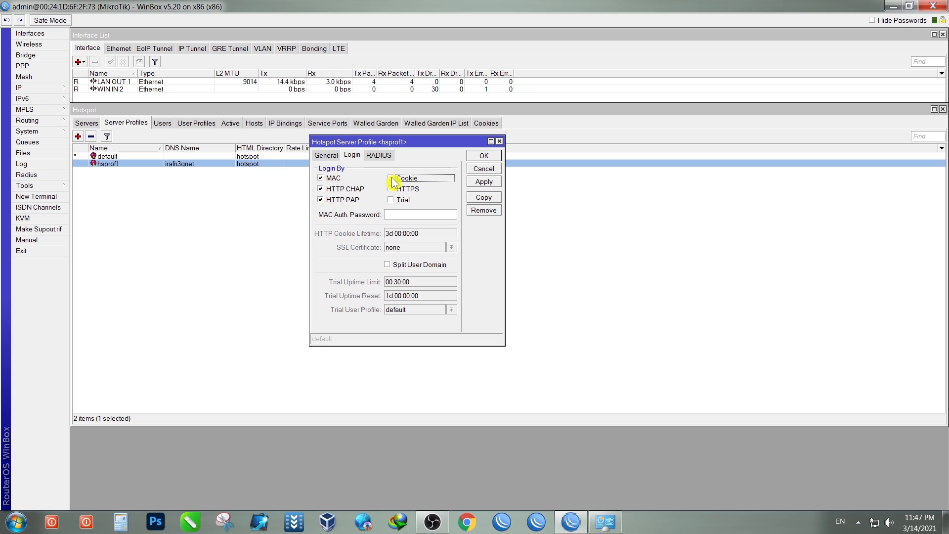
click(391, 188)
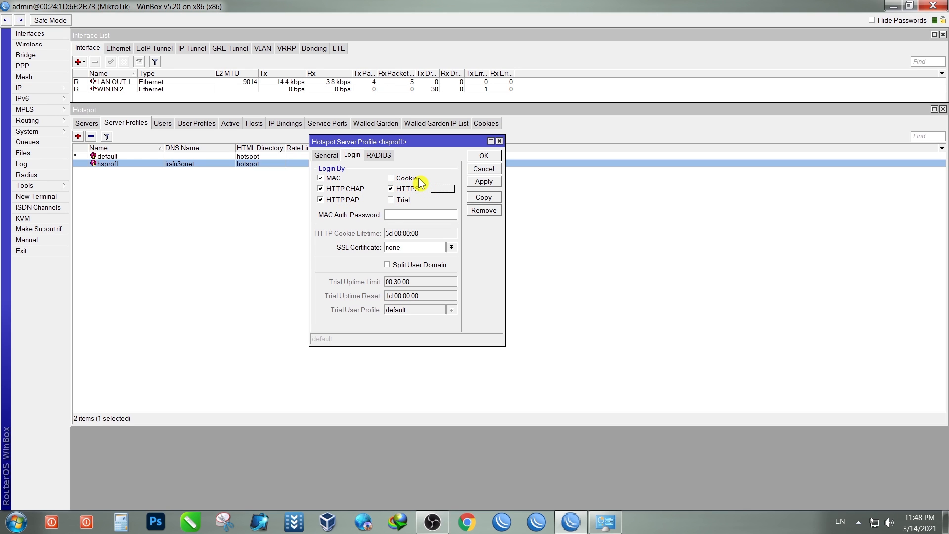
Step: Enter a MAC authentication password for the hsprof1 profile
click(394, 215)
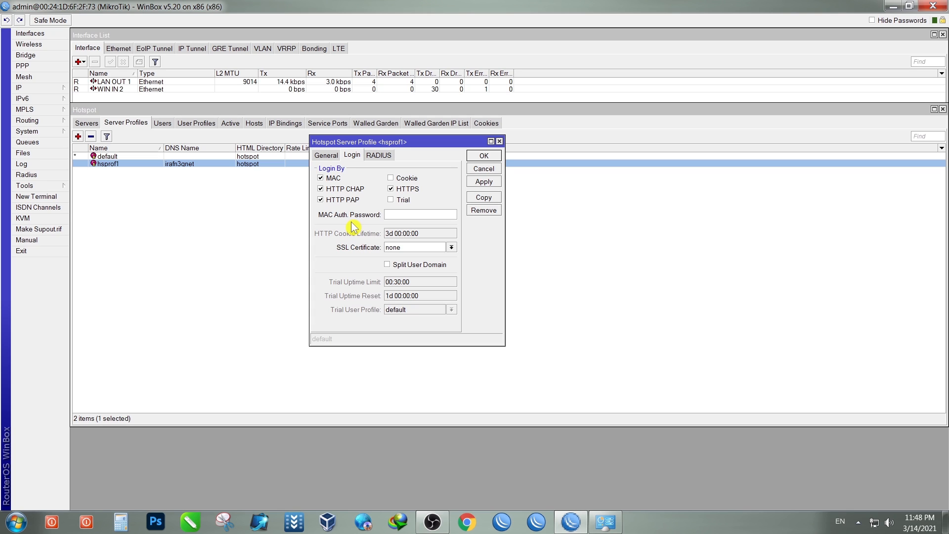
double_click(403, 212)
click(873, 21)
click(871, 21)
click(412, 212)
Step: Review the General and RADIUS settings, then apply and save hsprof1
click(328, 156)
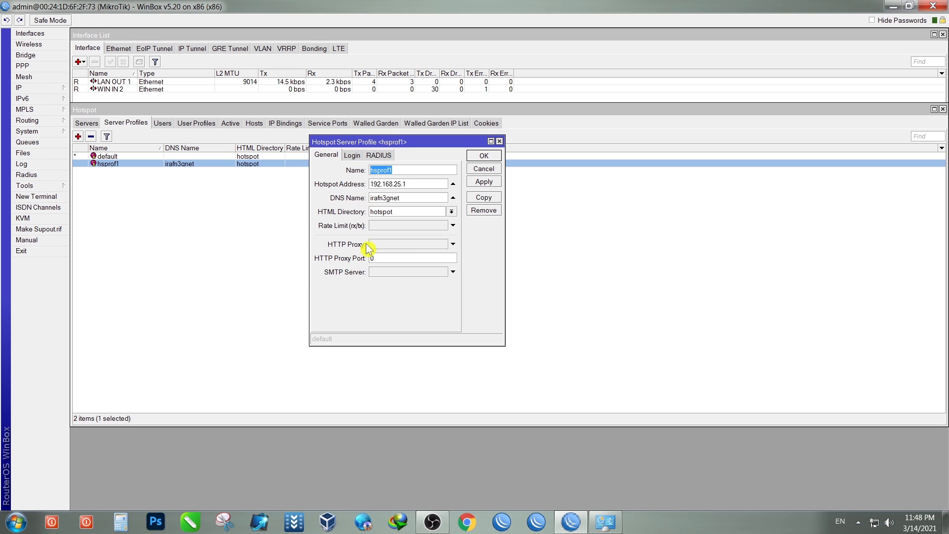
click(353, 156)
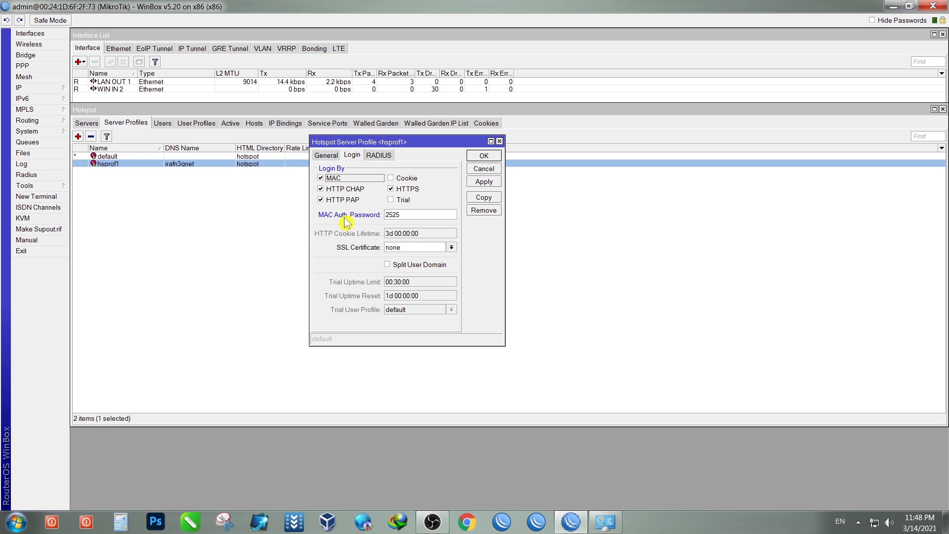
click(379, 156)
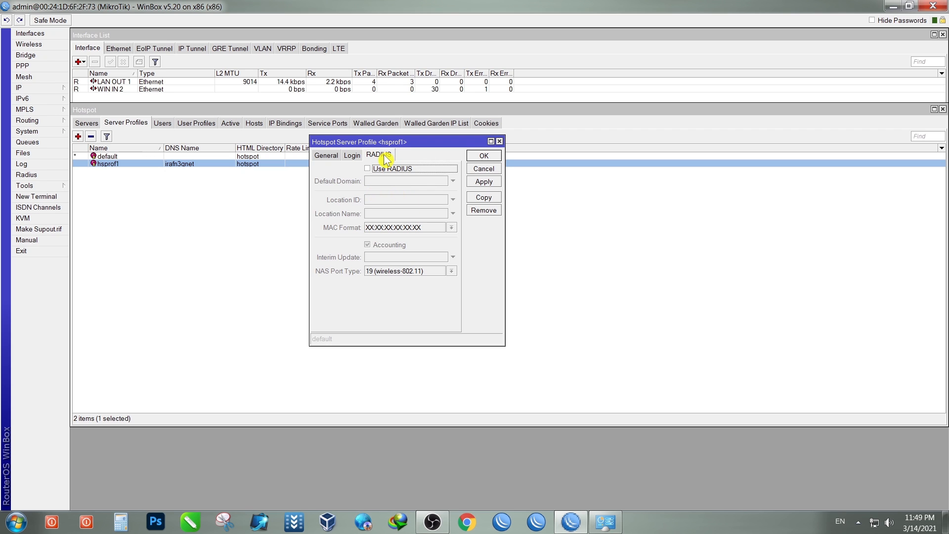
click(352, 155)
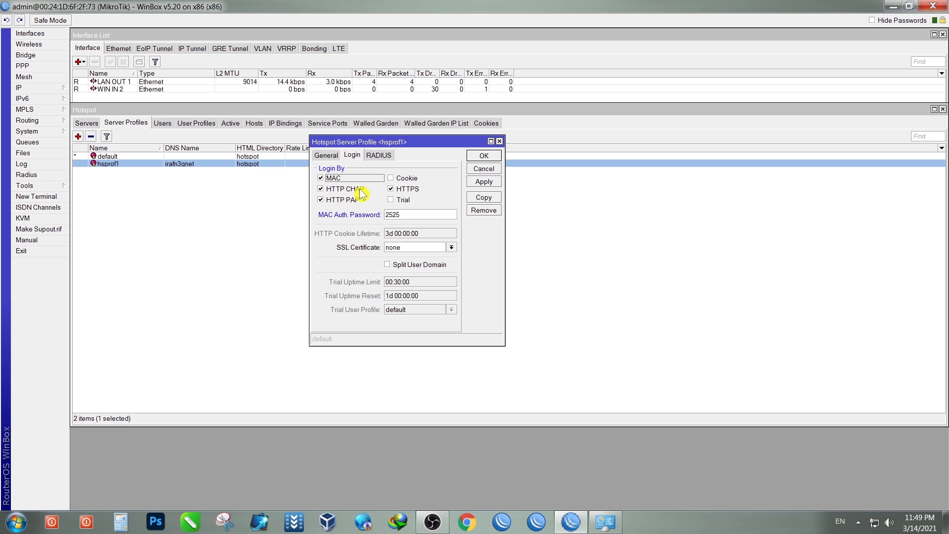
click(487, 182)
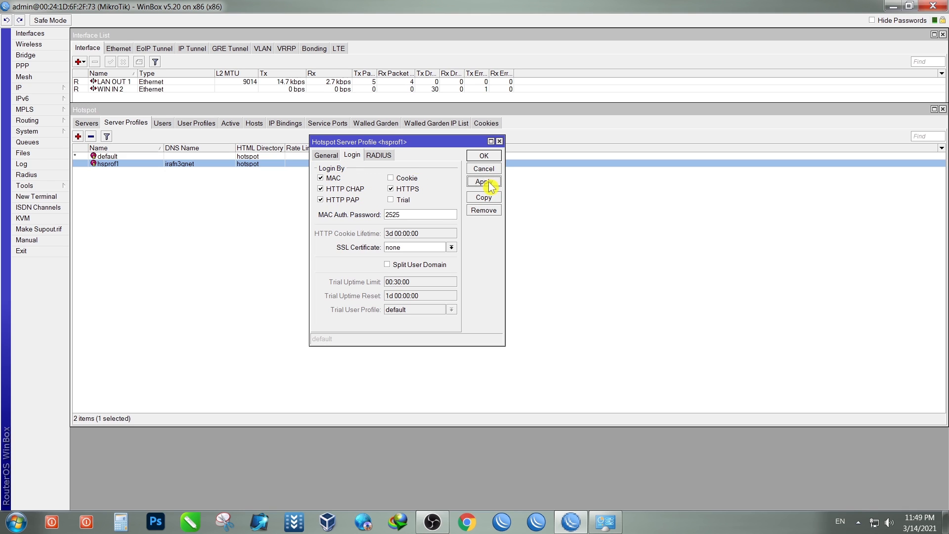
click(486, 156)
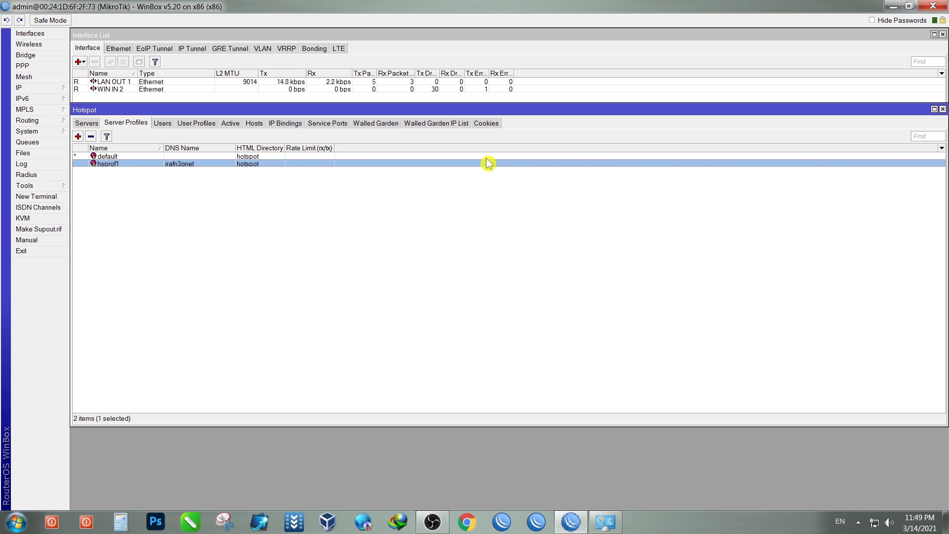
Step: Show Hotspot User Profiles and widen the Shared Users and Session Timeout columns
click(166, 128)
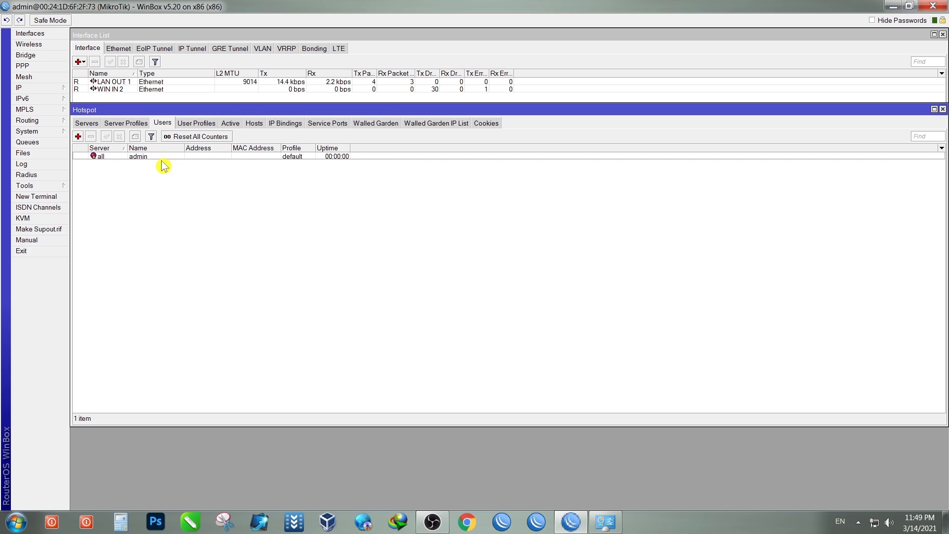
click(190, 123)
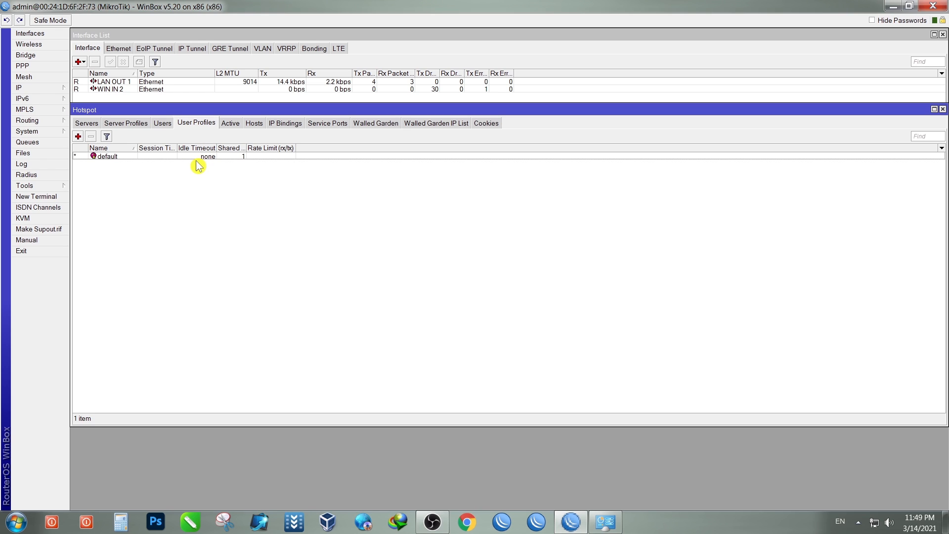
drag(246, 149, 276, 150)
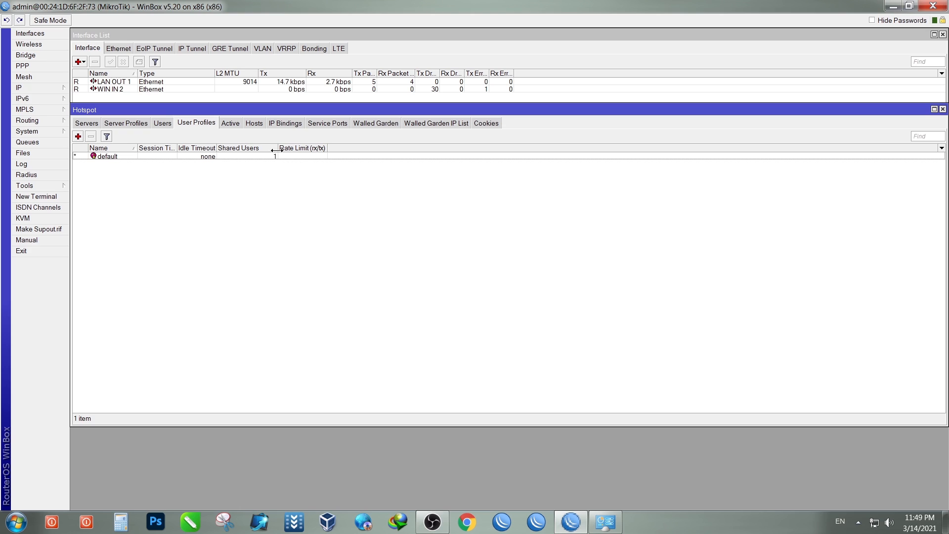
drag(177, 149, 203, 150)
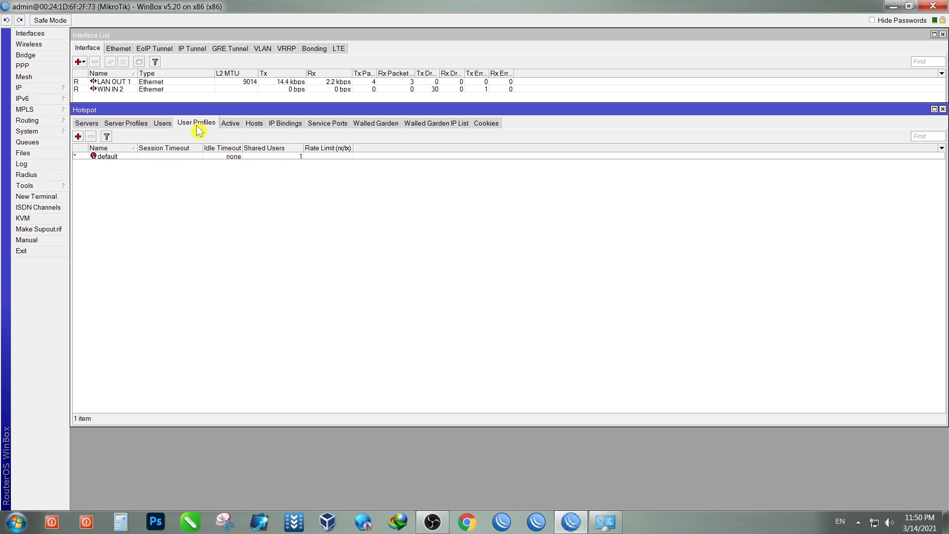
click(78, 139)
Step: Create user profile '1 Mbps' with pool hs-pool-1, rate limit 1M/1M, transparent proxy off
drag(500, 137, 352, 121)
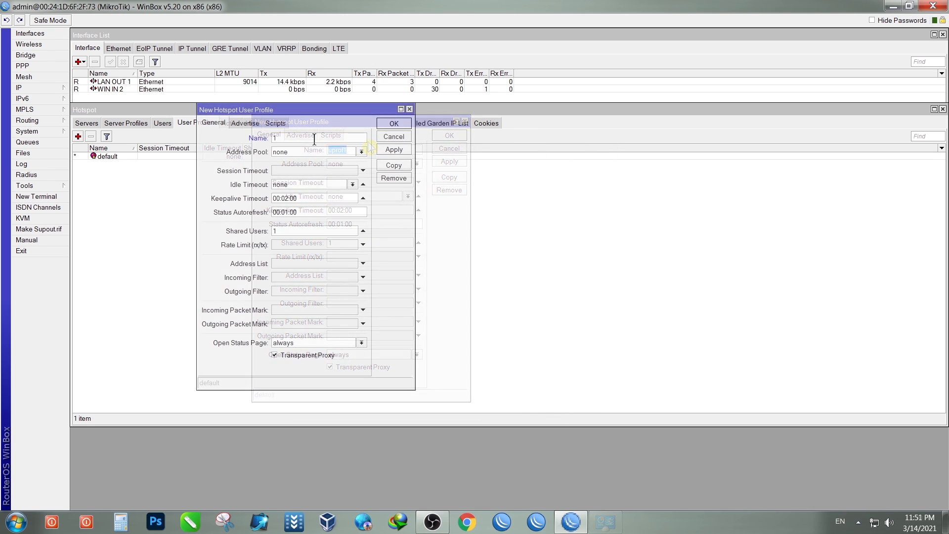
text(Mbps)
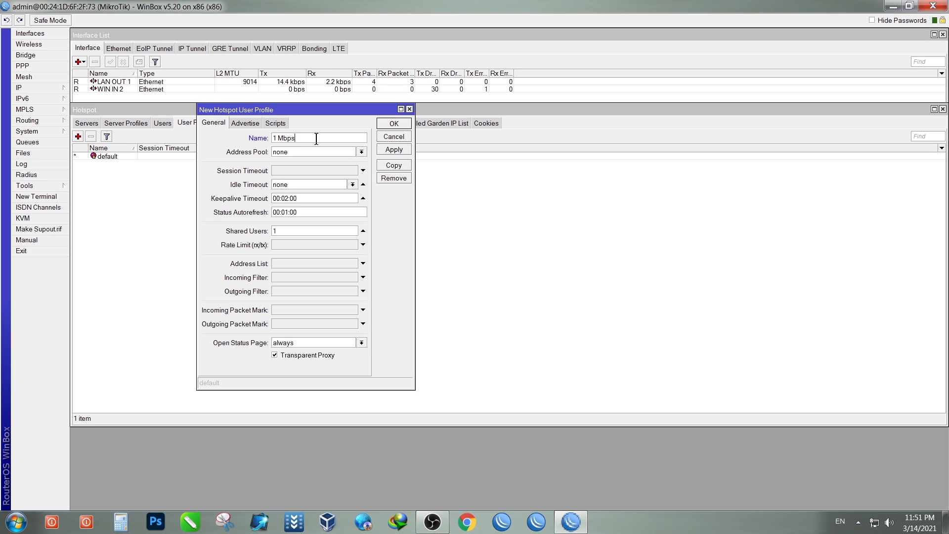
click(361, 151)
click(334, 161)
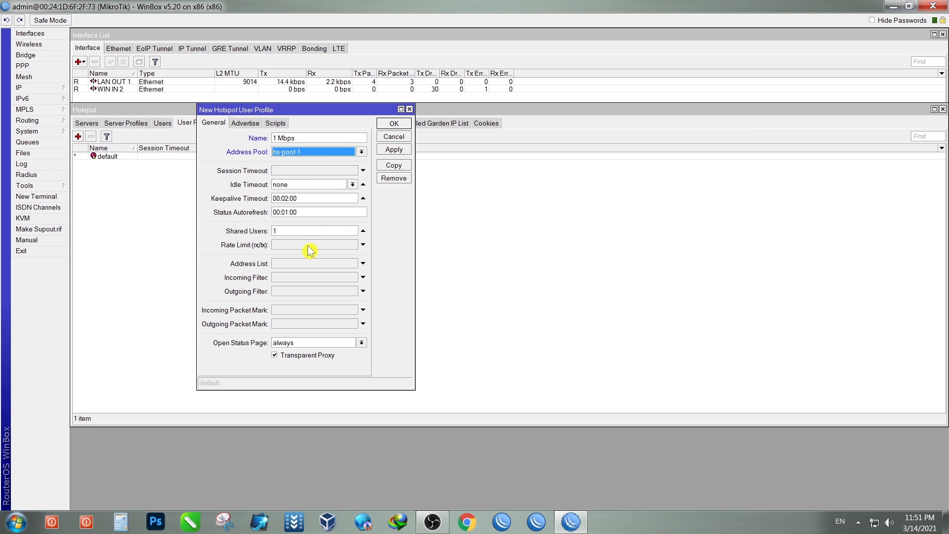
click(279, 247)
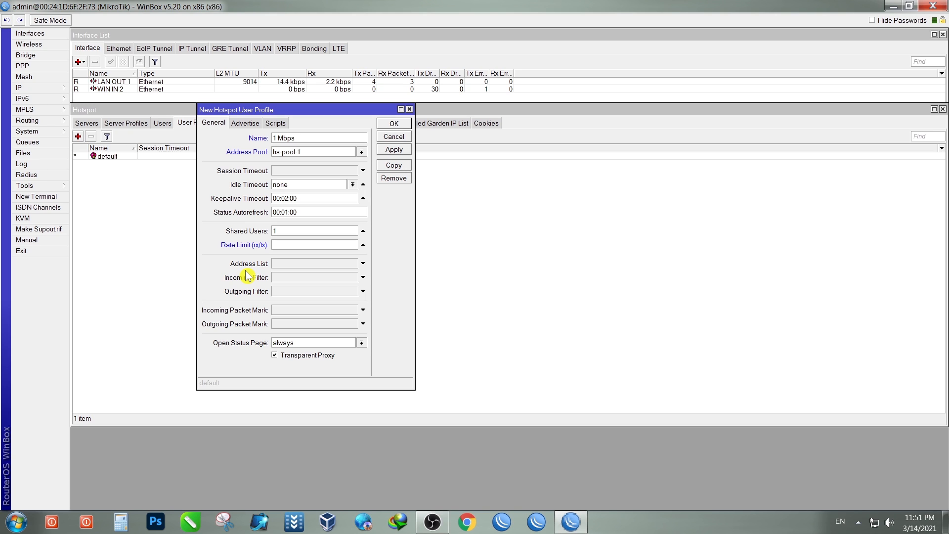
text(1M/1M)
click(274, 356)
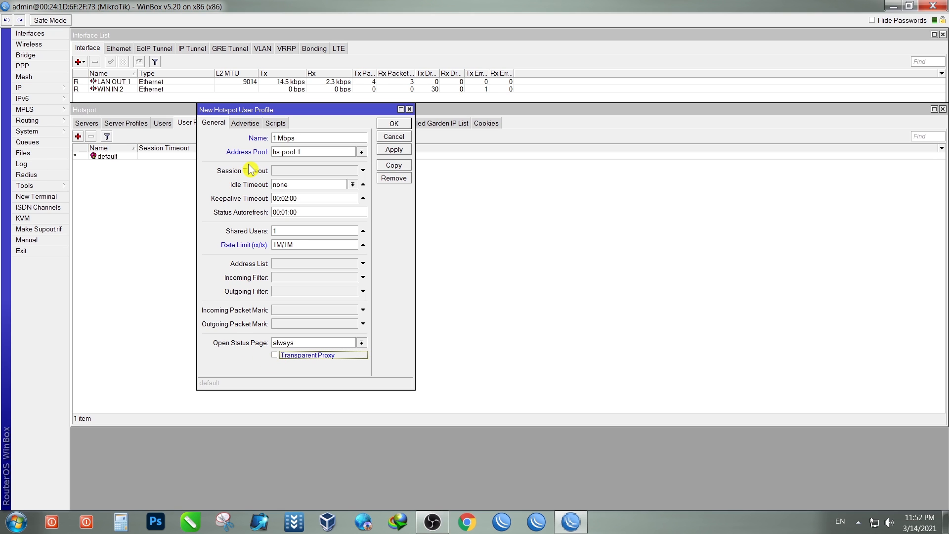
click(393, 149)
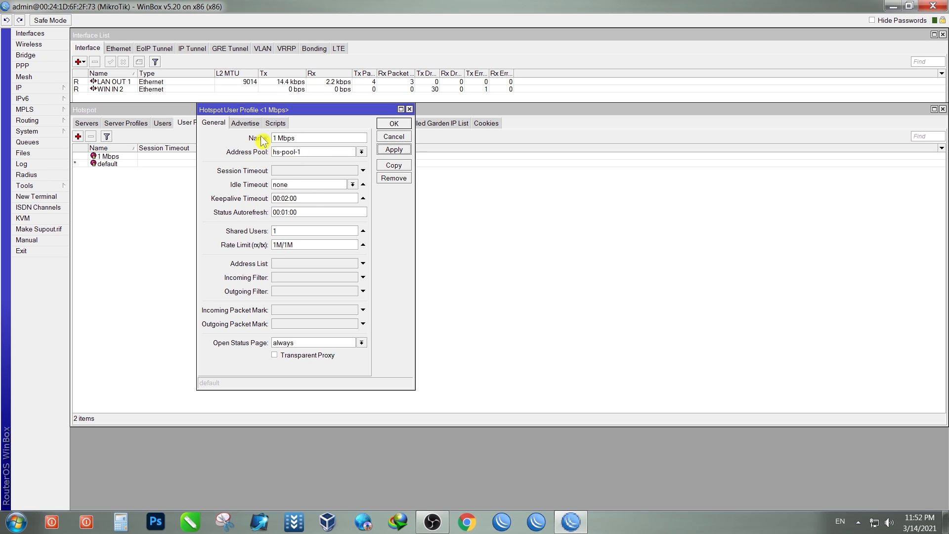
Step: Copy the 1 Mbps profile into a new profile form
drag(323, 117, 351, 116)
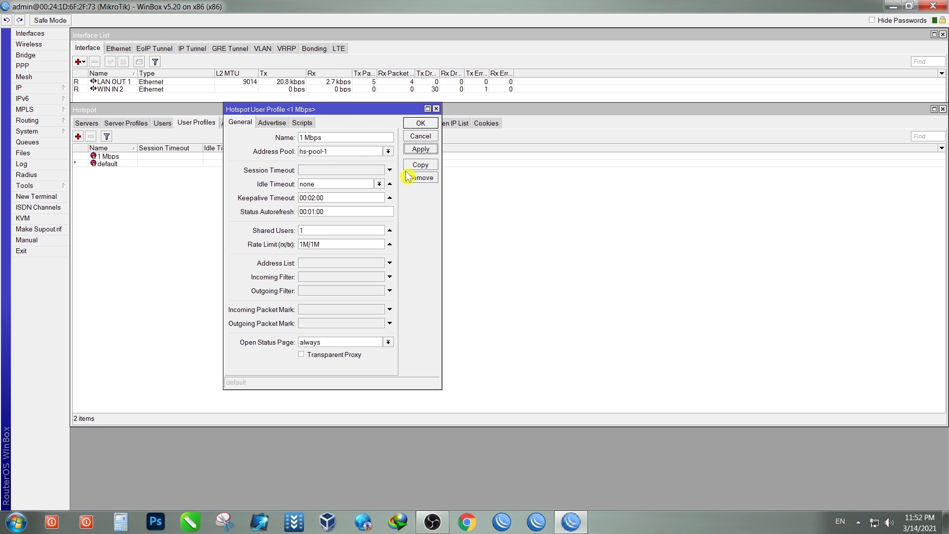
click(420, 165)
drag(502, 139, 607, 121)
Step: Rename the copied profile to '2 Mbps' and set its rate limit to 2M/2M
click(422, 124)
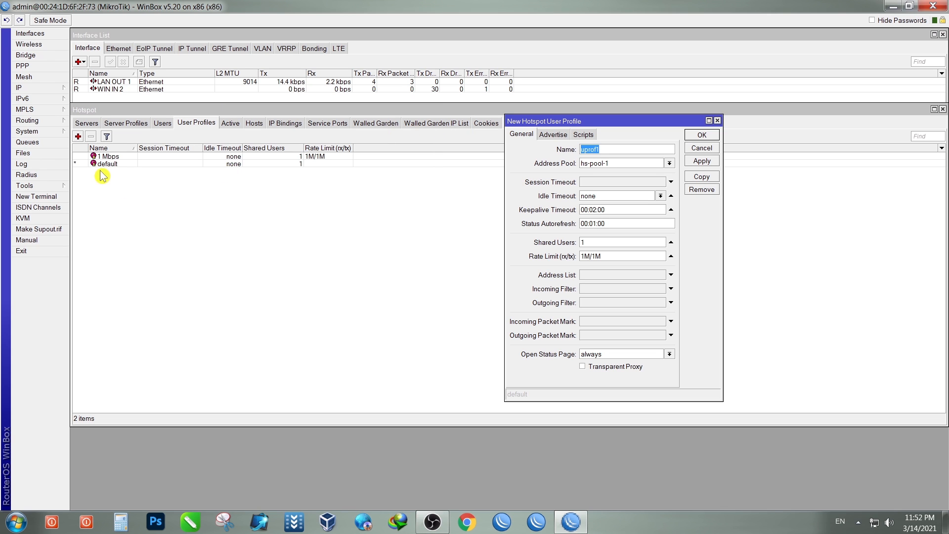
click(310, 157)
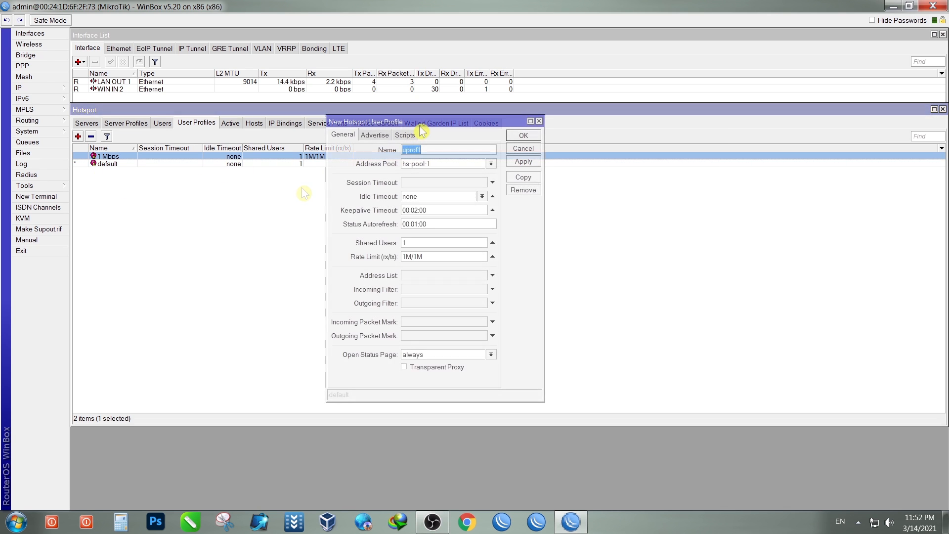
drag(418, 126, 374, 123)
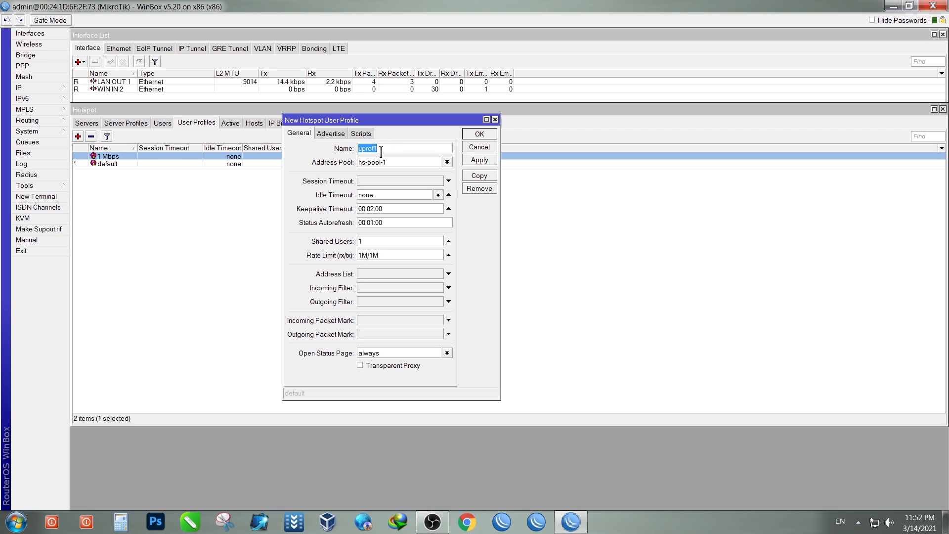
text(2)
drag(362, 255, 352, 261)
text(2)
Step: Copy the 2 Mbps name text, apply the profile, and copy it into a new one
drag(381, 151, 358, 151)
right_click(365, 155)
click(389, 169)
click(480, 160)
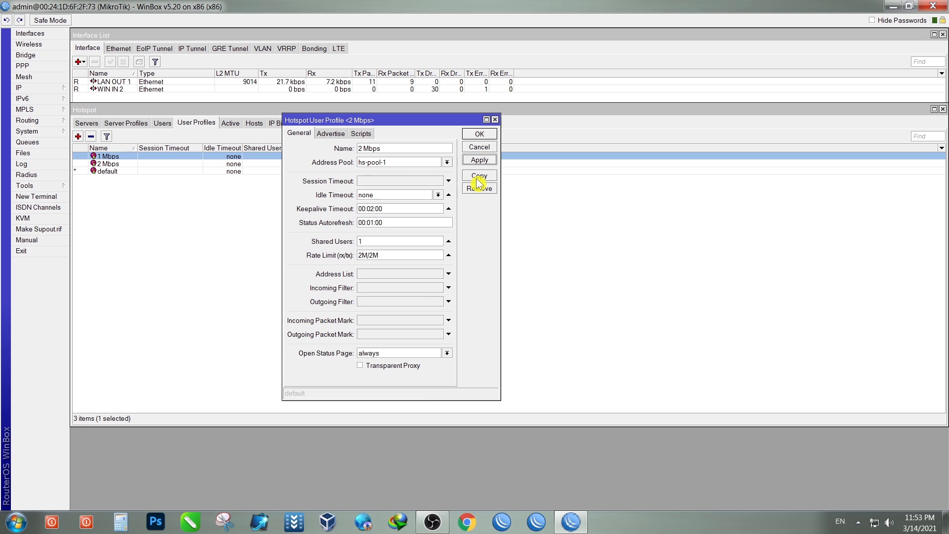
click(479, 177)
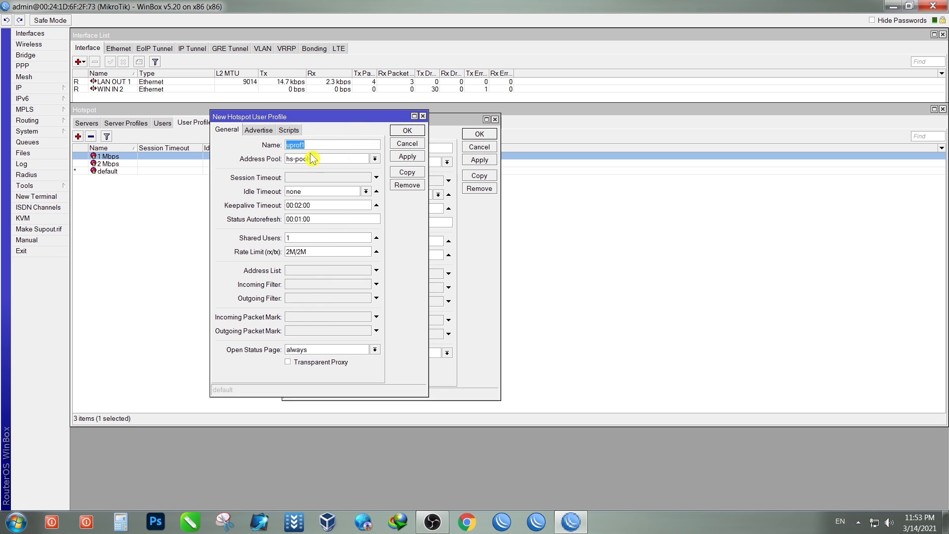
Step: Edit the pasted profile into 3 Mbps with a 3M/3M rate limit and apply it
right_click(298, 149)
click(343, 179)
drag(289, 147, 275, 150)
drag(290, 252, 283, 252)
text(3M/3)
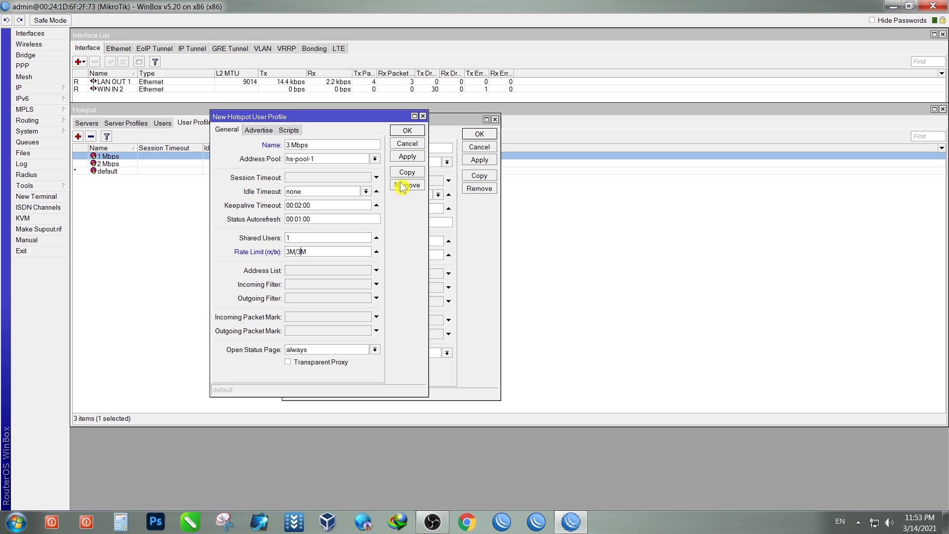
click(406, 156)
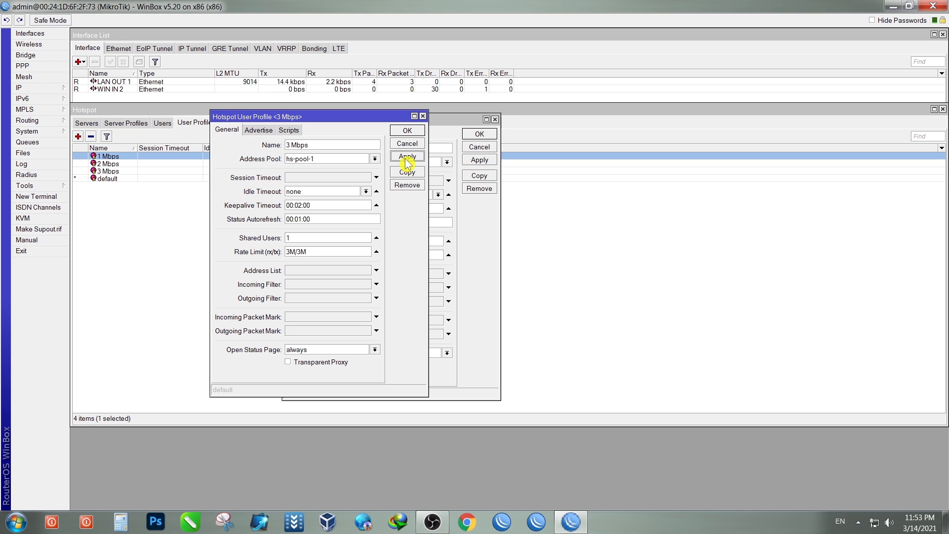
Step: Copy the 3 Mbps profile into a new dialog and close the finished 3 Mbps and 2 Mbps dialogs
click(407, 172)
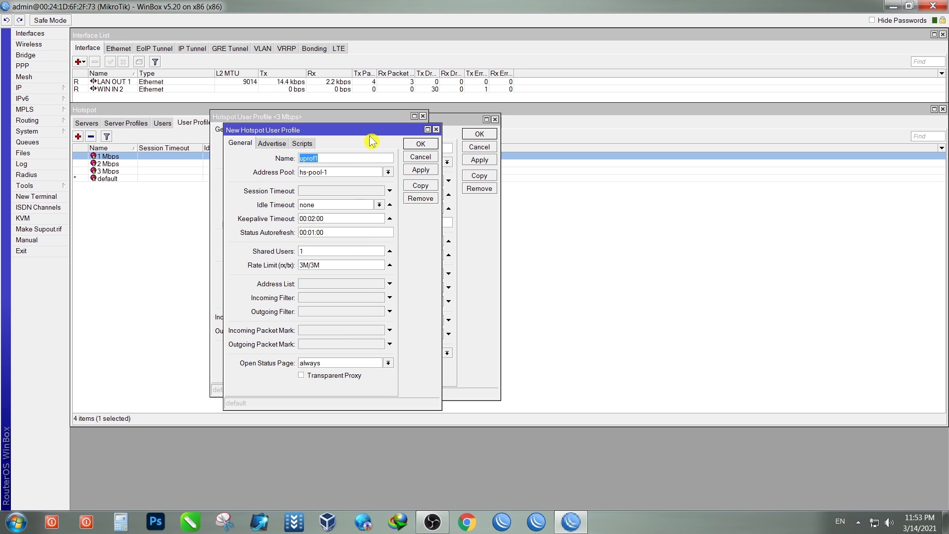
drag(367, 129, 412, 161)
click(423, 116)
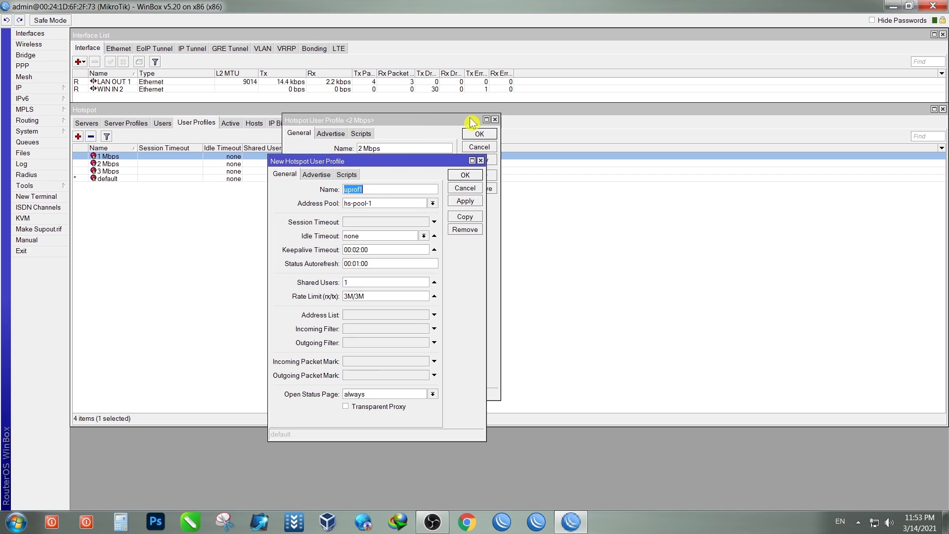
click(495, 119)
drag(446, 163, 458, 127)
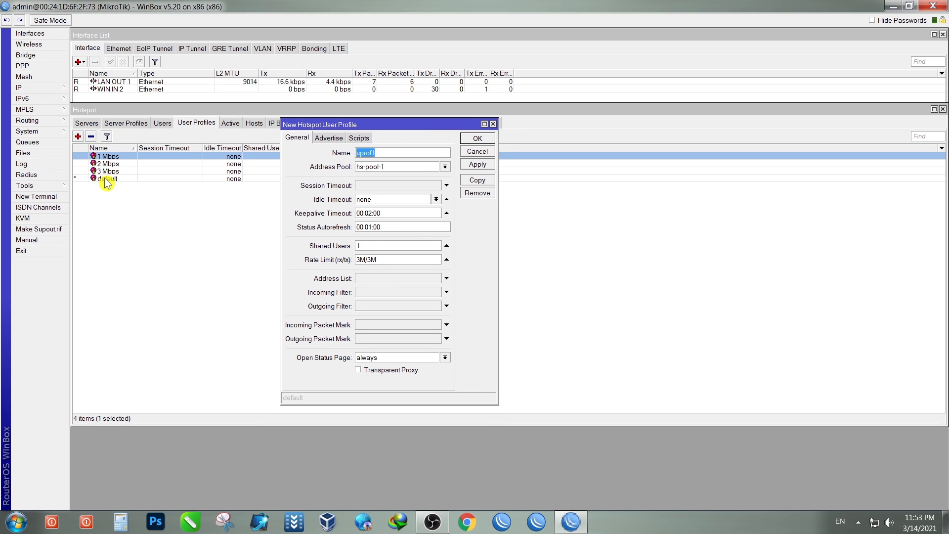
Step: Make the copy the 4 Mbps profile with a 4M/4M rate limit, save it, and go to Users
right_click(367, 158)
click(418, 190)
drag(360, 153, 335, 159)
text(4)
drag(361, 264, 345, 267)
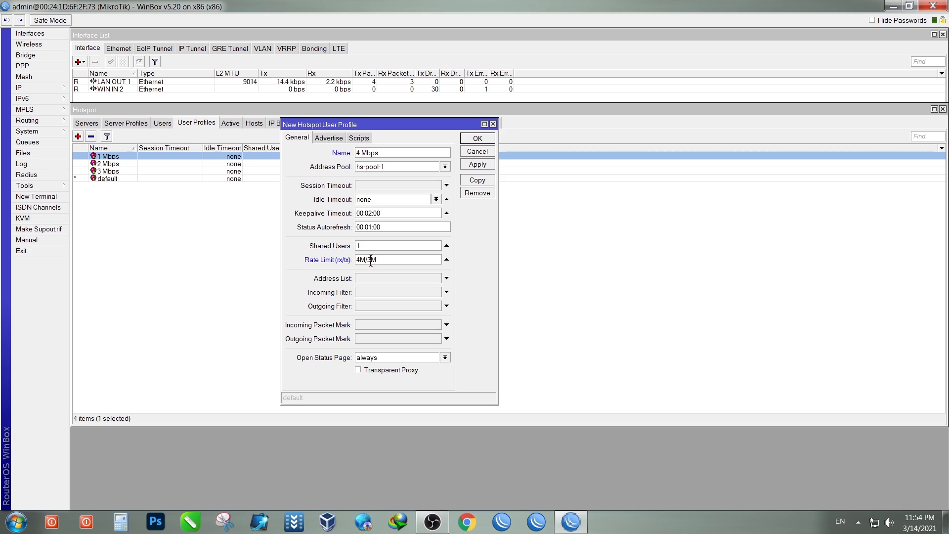
click(396, 278)
key(BackSpace)
text(4)
click(476, 168)
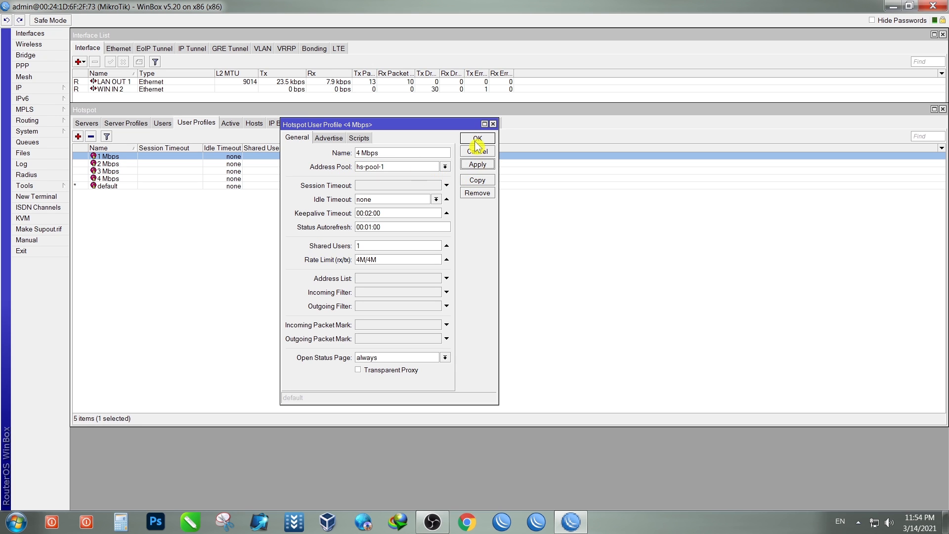
click(477, 138)
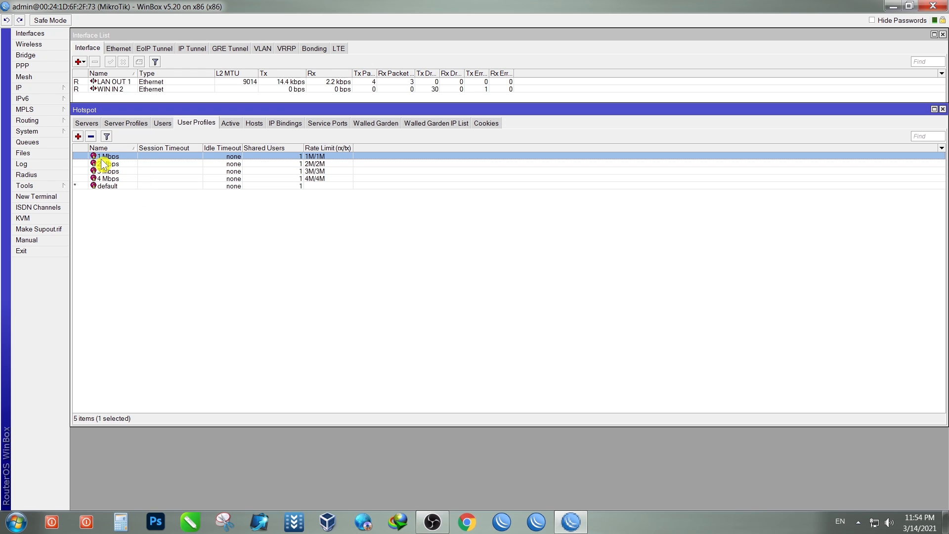
click(107, 187)
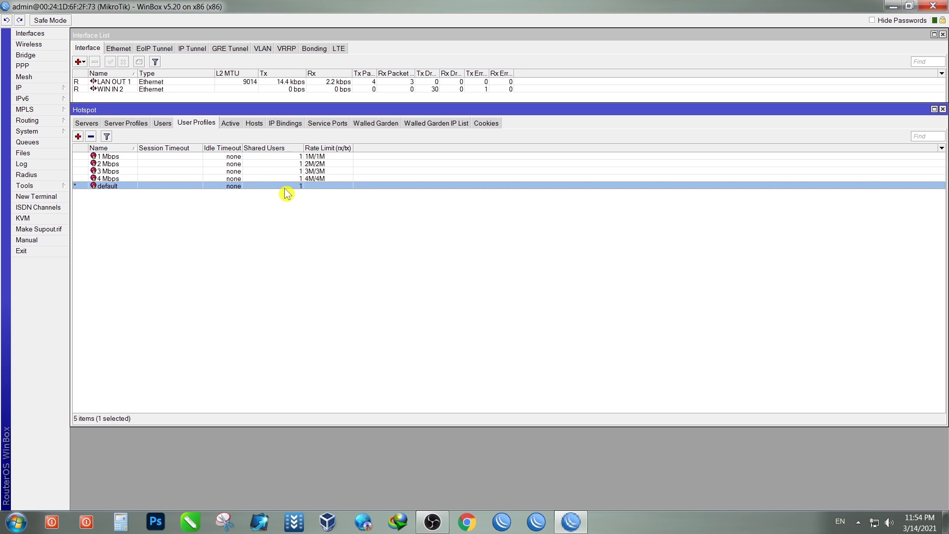
click(163, 124)
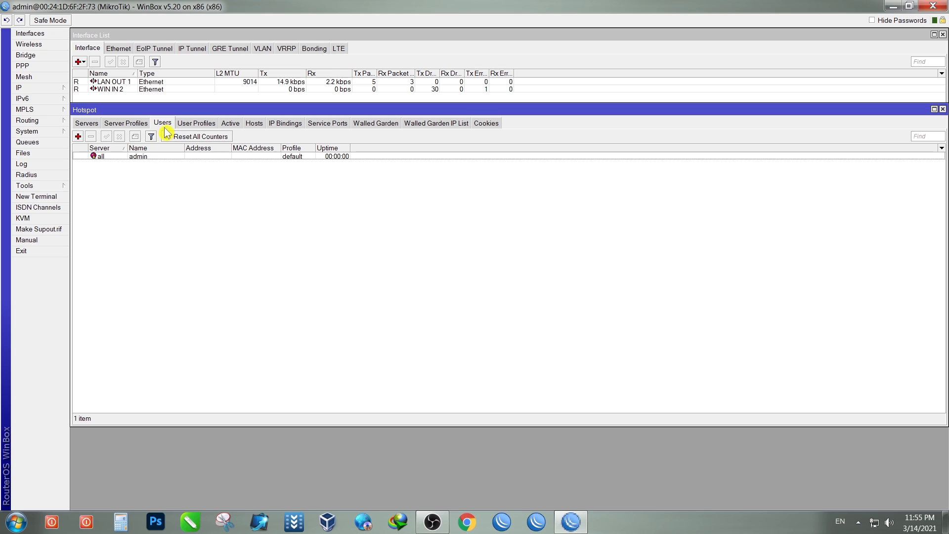
Step: Delete the admin entry from the hotspot Users list and begin a new hotspot user
click(179, 157)
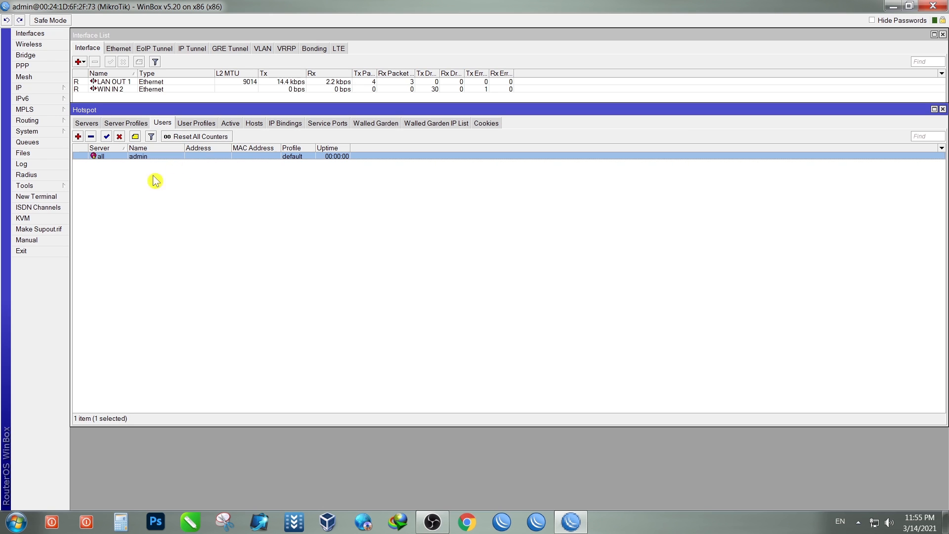
click(91, 137)
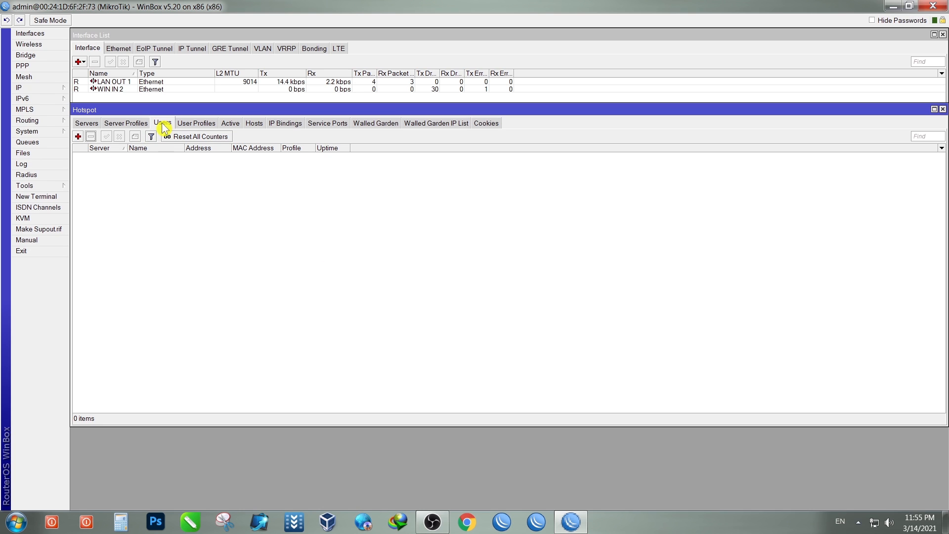
click(78, 139)
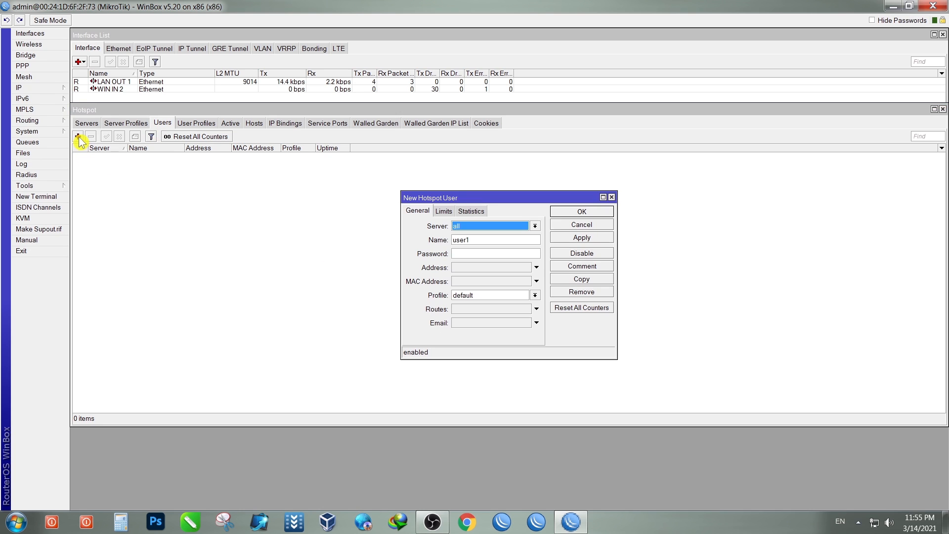
Step: Reposition and widen the New Hotspot User form
drag(485, 196, 364, 165)
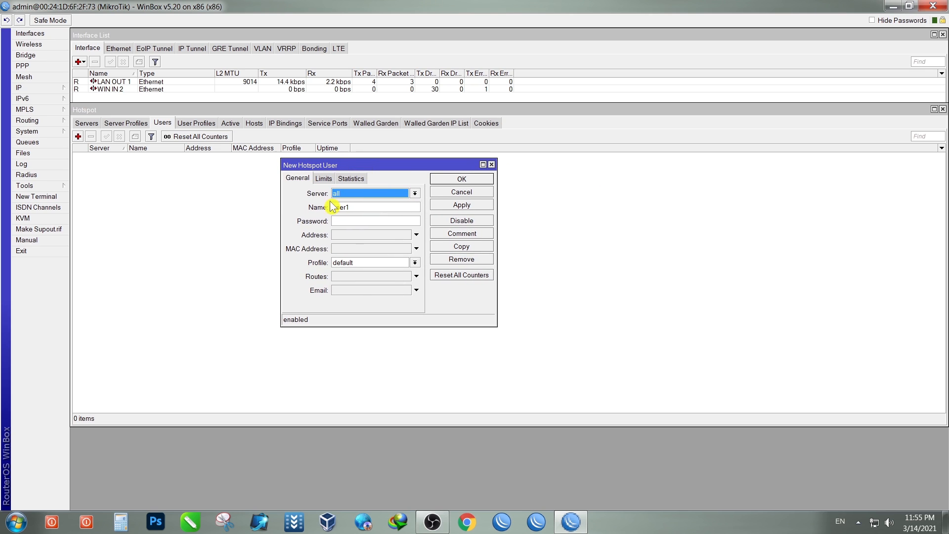
drag(281, 234, 142, 234)
drag(497, 265, 678, 266)
drag(493, 166, 496, 163)
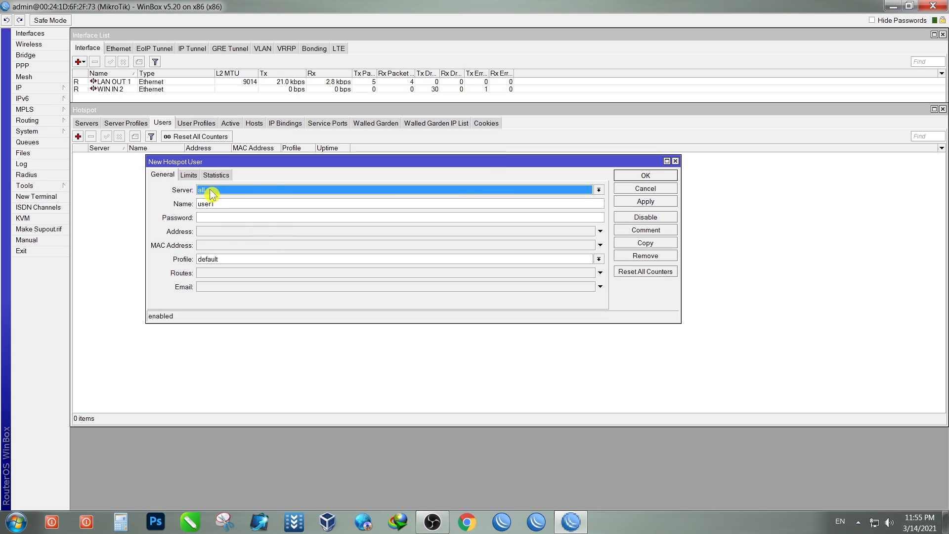
Step: Fill in the new user's name and password
drag(223, 204, 194, 206)
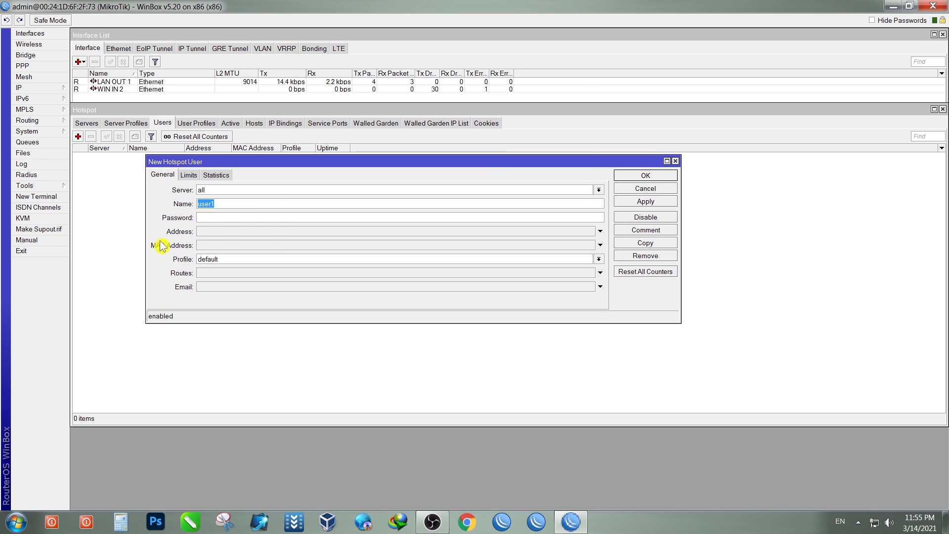
click(223, 216)
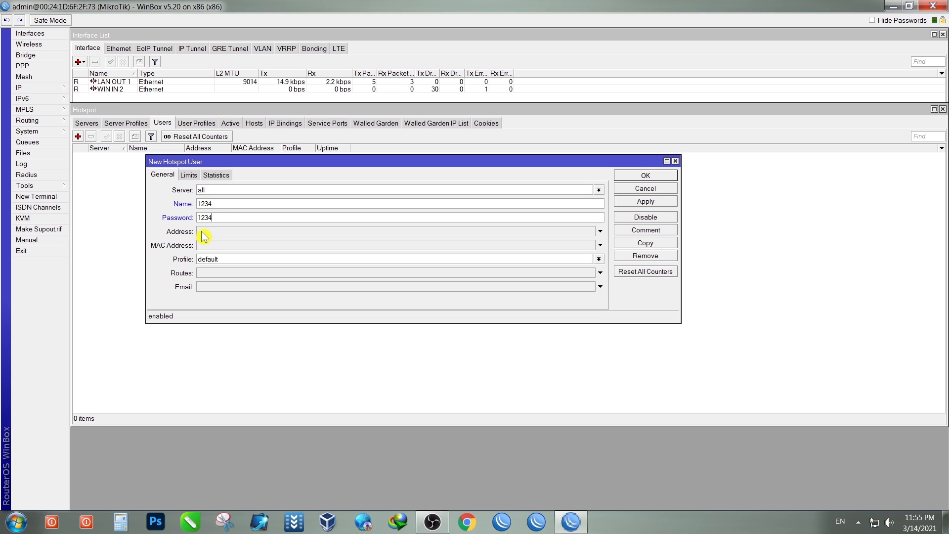
drag(213, 203, 193, 206)
key(BackSpace)
text(irfa)
click(215, 218)
click(228, 221)
click(216, 216)
Step: Assign the 4 Mbps profile to the new user
click(222, 262)
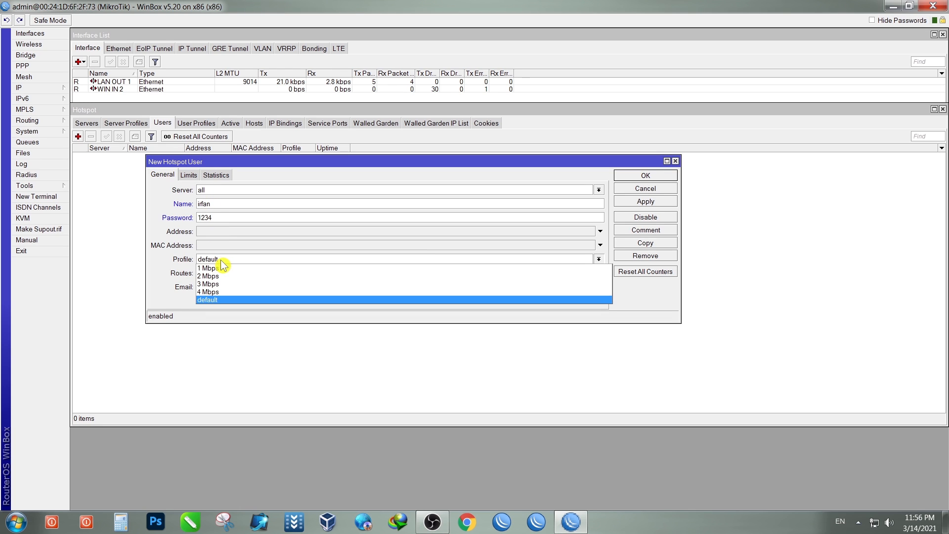
click(223, 263)
click(257, 262)
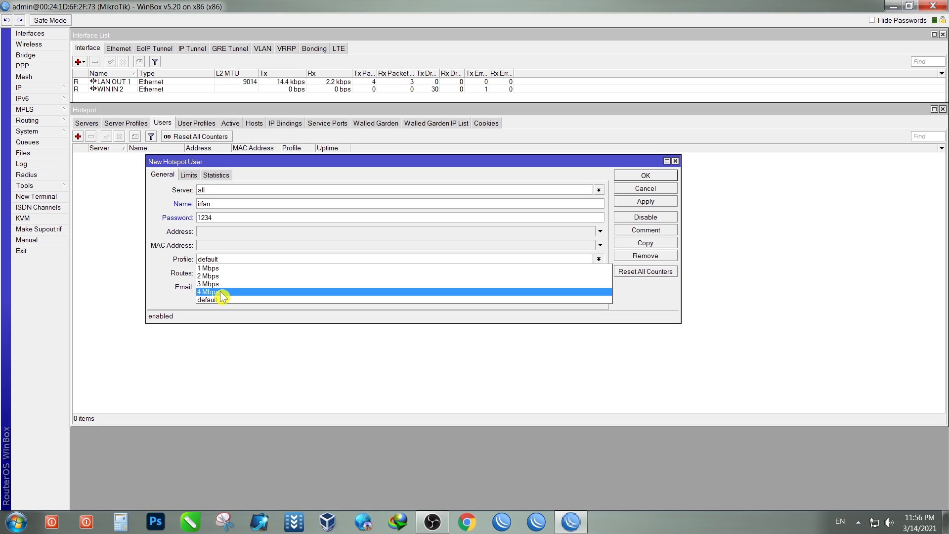
click(221, 293)
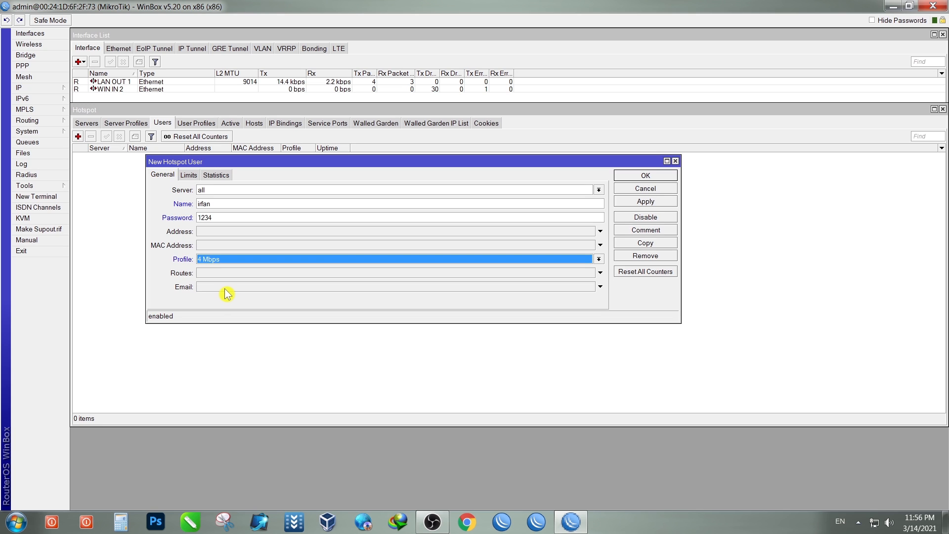
Step: Add the owner's name as the user's comment, then apply and close the settings
click(644, 231)
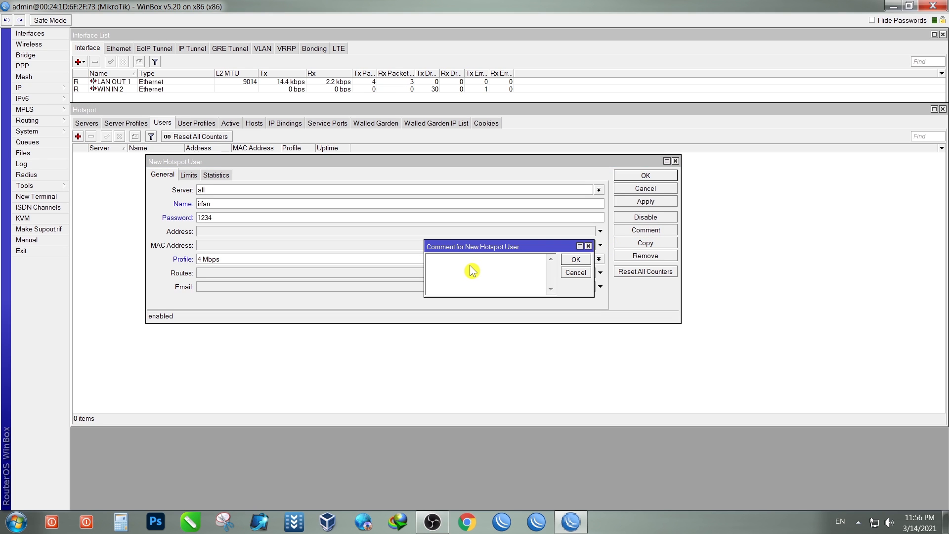
text(Irfan Shah)
click(576, 260)
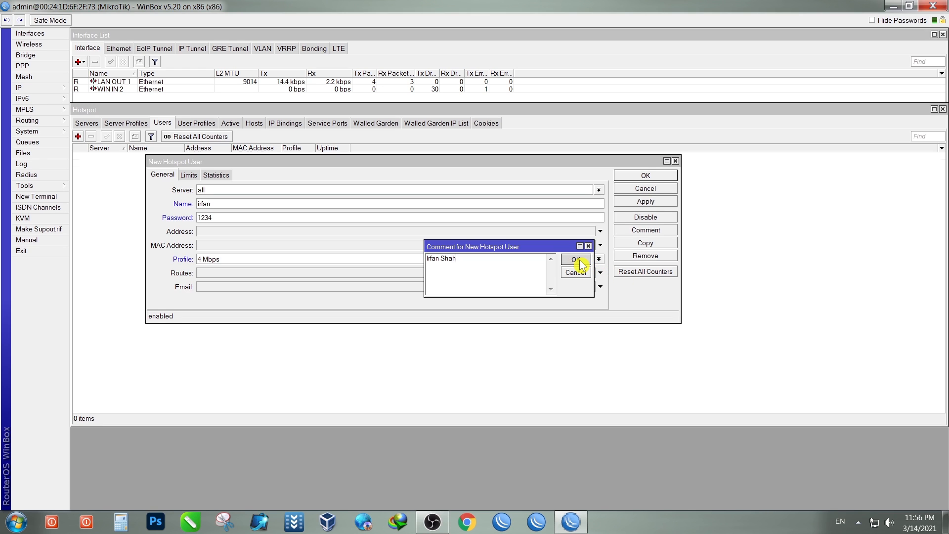
click(631, 202)
drag(529, 166, 634, 181)
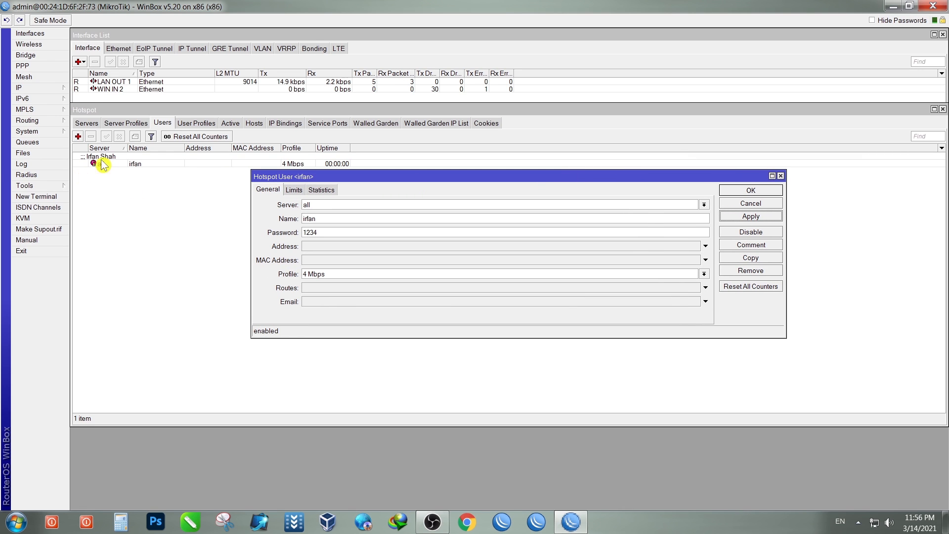
click(750, 191)
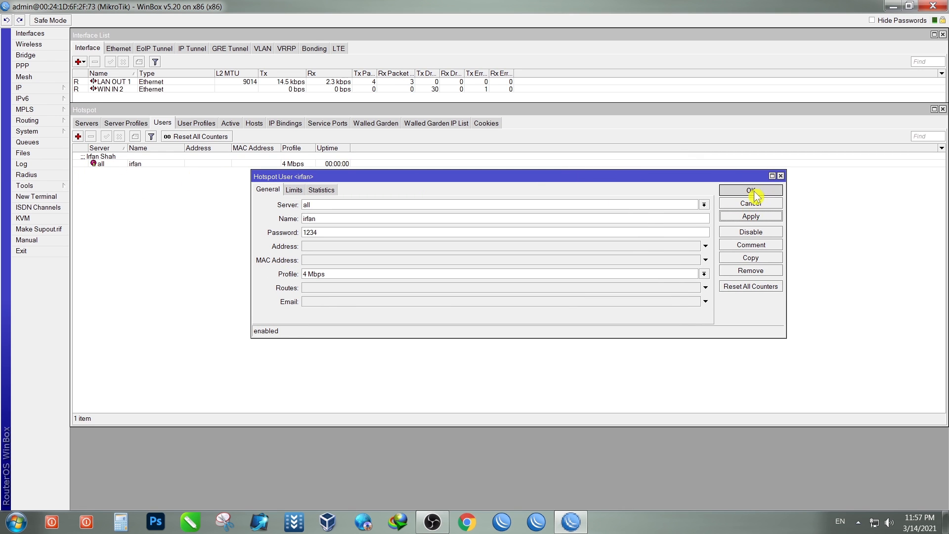
Step: Widen the users list's first column and reopen the new user to review its settings
drag(88, 148, 107, 149)
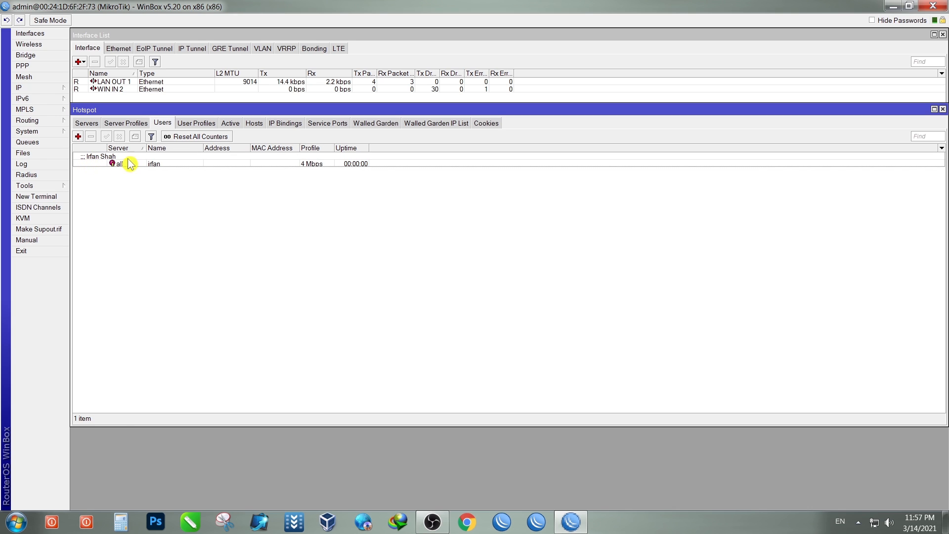
click(94, 161)
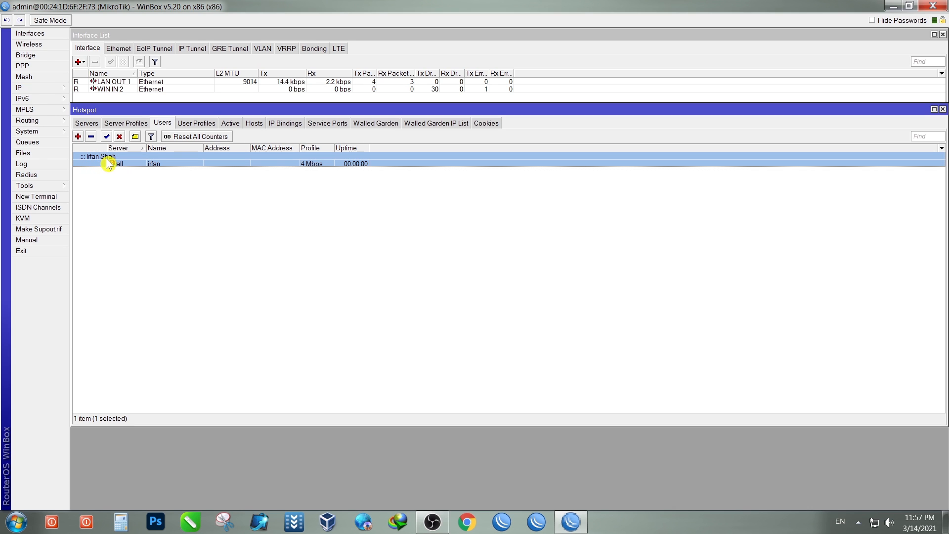
click(164, 194)
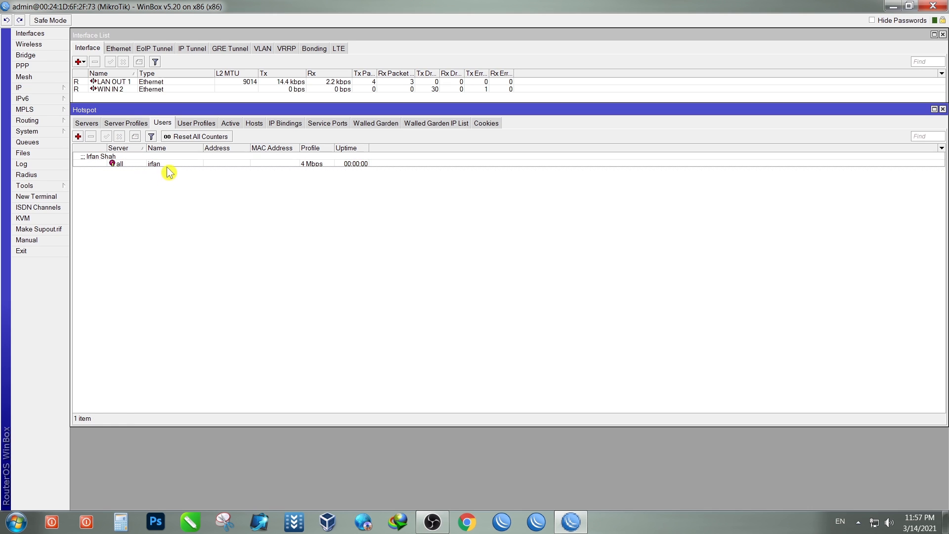
double_click(167, 165)
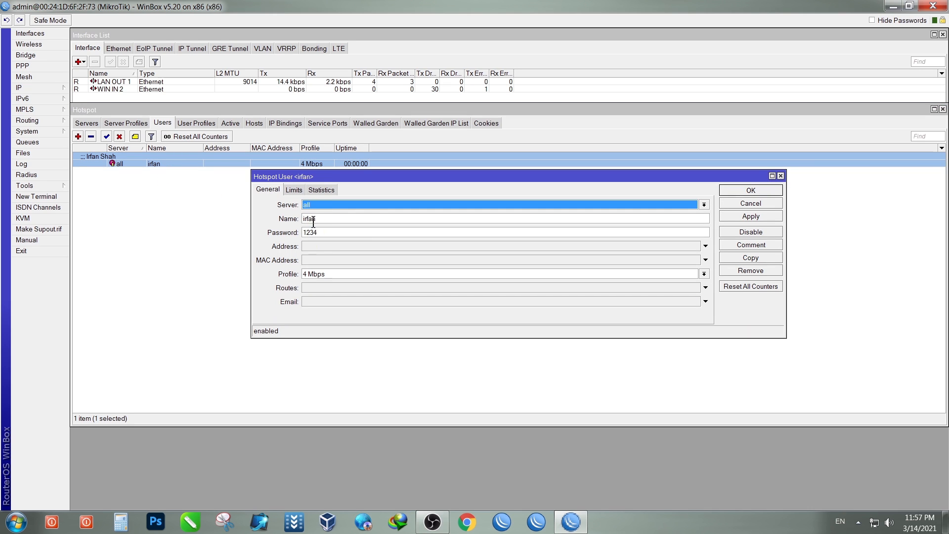
click(780, 177)
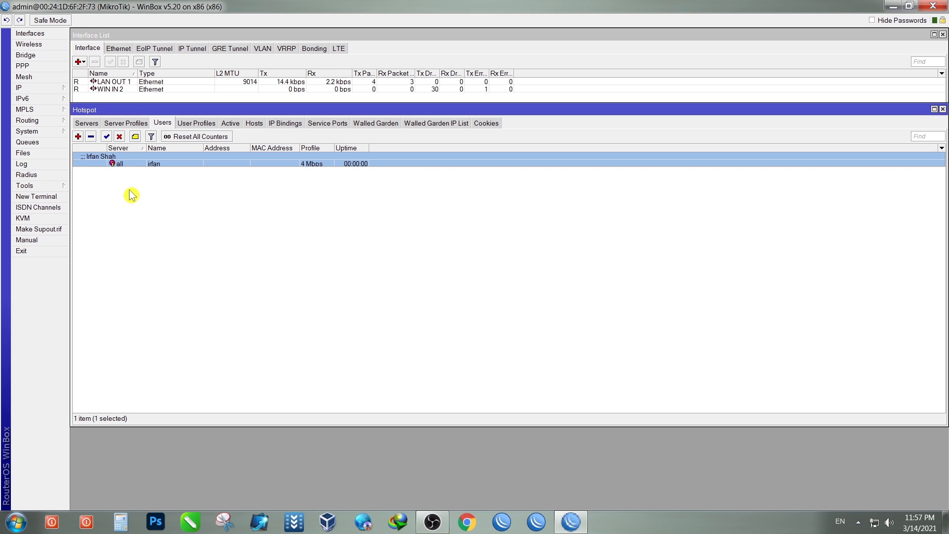
Step: Add a second hotspot user with a name, password and the default profile
click(78, 137)
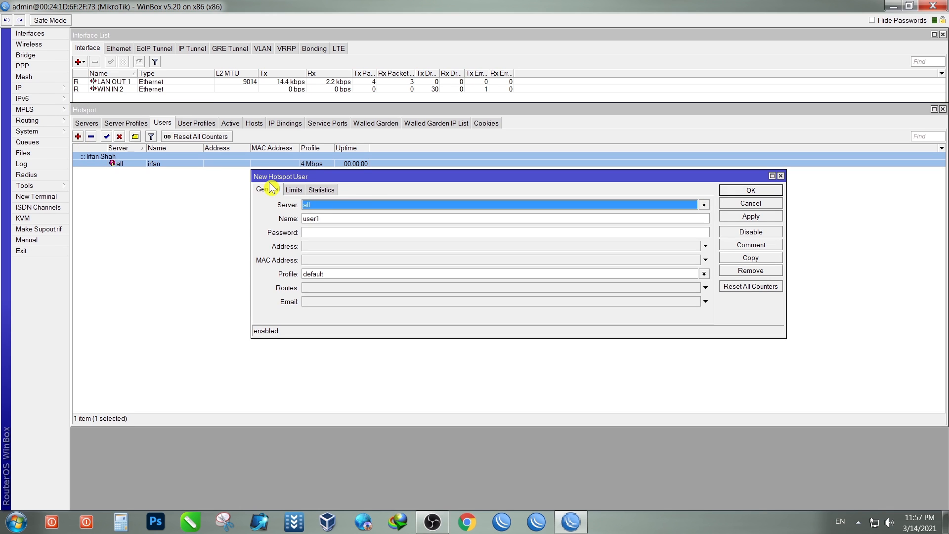
drag(369, 183, 292, 185)
drag(247, 224, 210, 227)
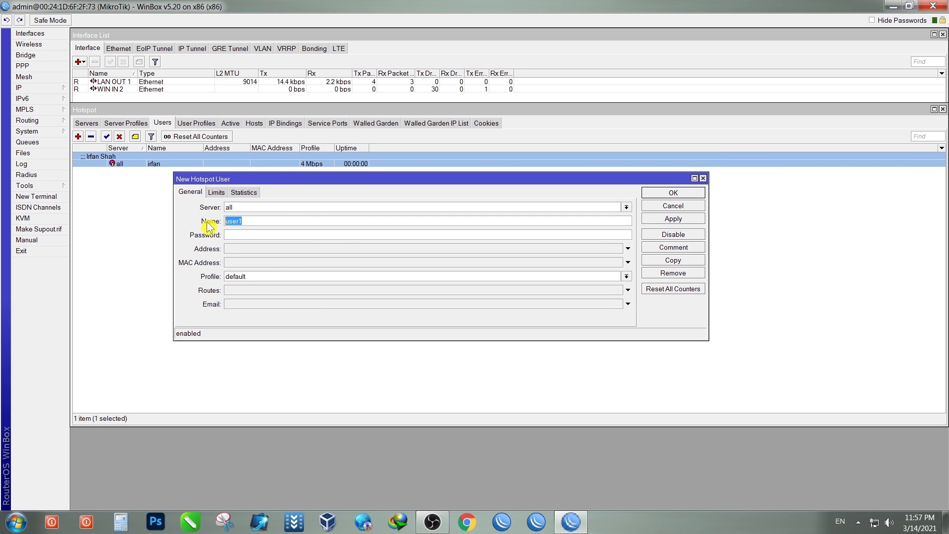
click(229, 235)
click(290, 279)
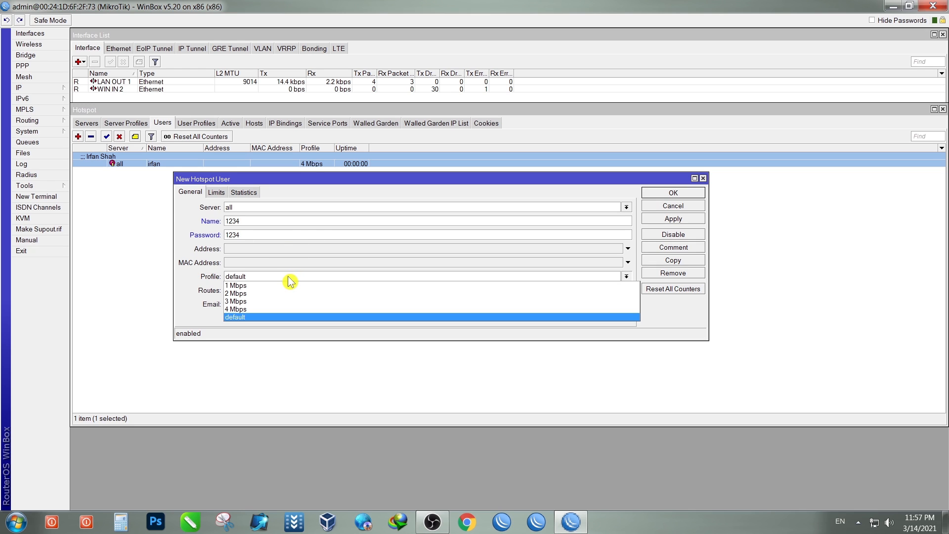
click(267, 294)
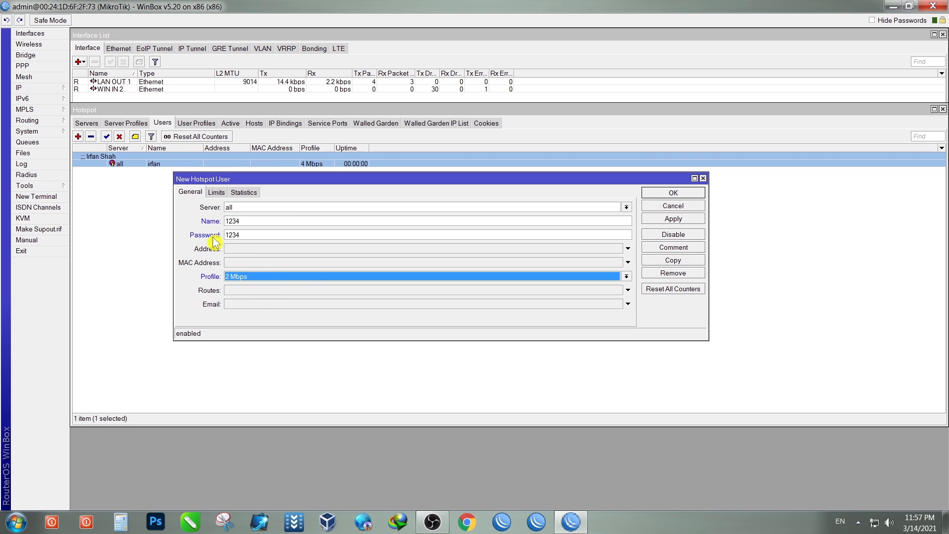
click(254, 276)
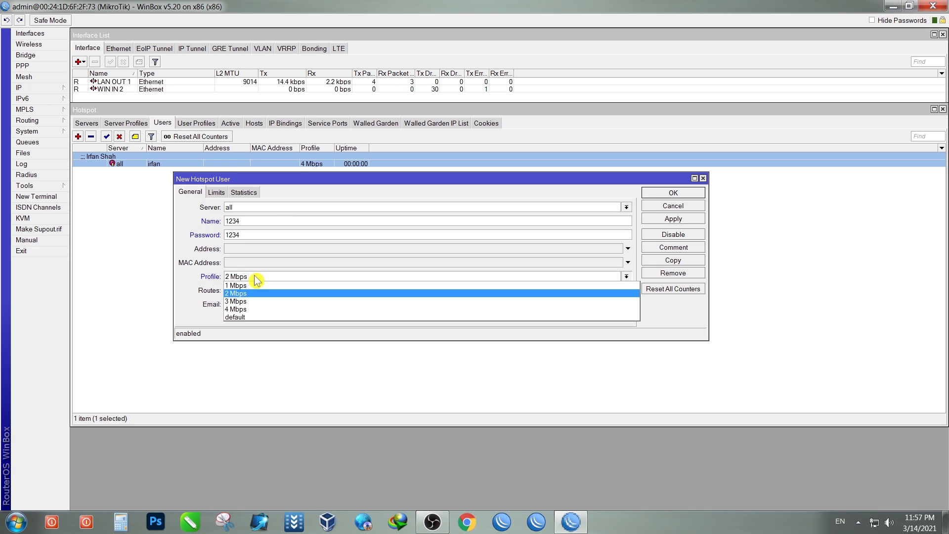
click(252, 317)
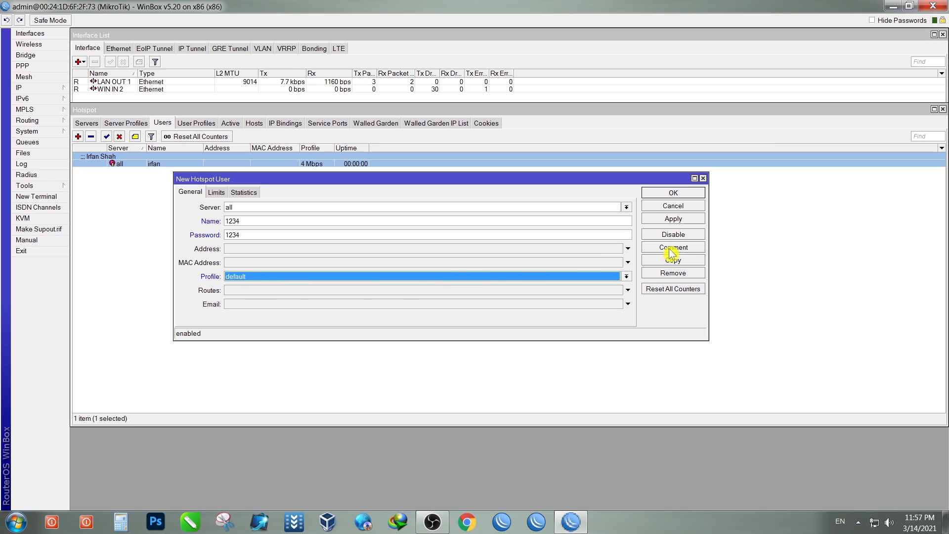
Step: Give the second user the comment My Pc and save it
click(685, 248)
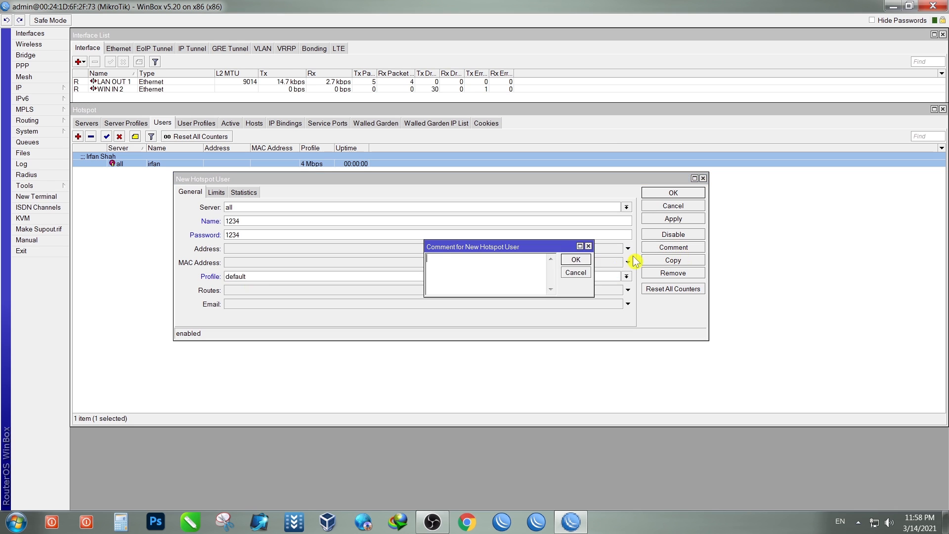
text(My Pc)
click(575, 259)
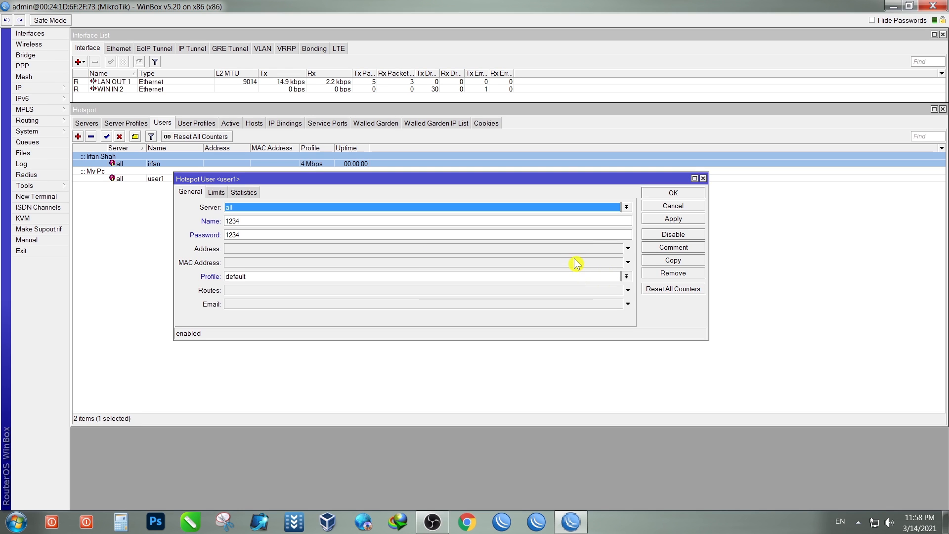
click(673, 219)
click(673, 194)
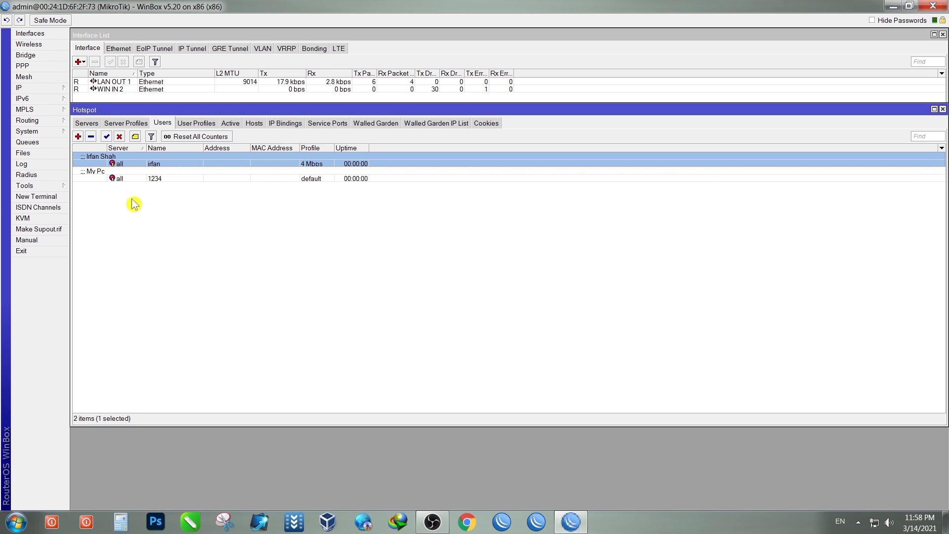
Step: Look over the two user entries, then show the 1 Mbps–4 Mbps and default user profiles
click(96, 177)
click(99, 158)
click(98, 177)
click(95, 159)
click(321, 185)
click(319, 180)
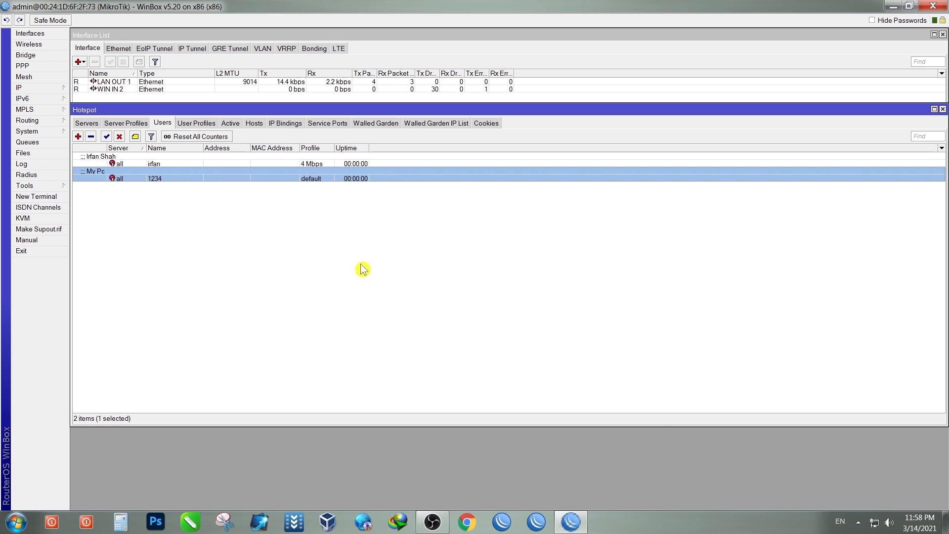
click(199, 124)
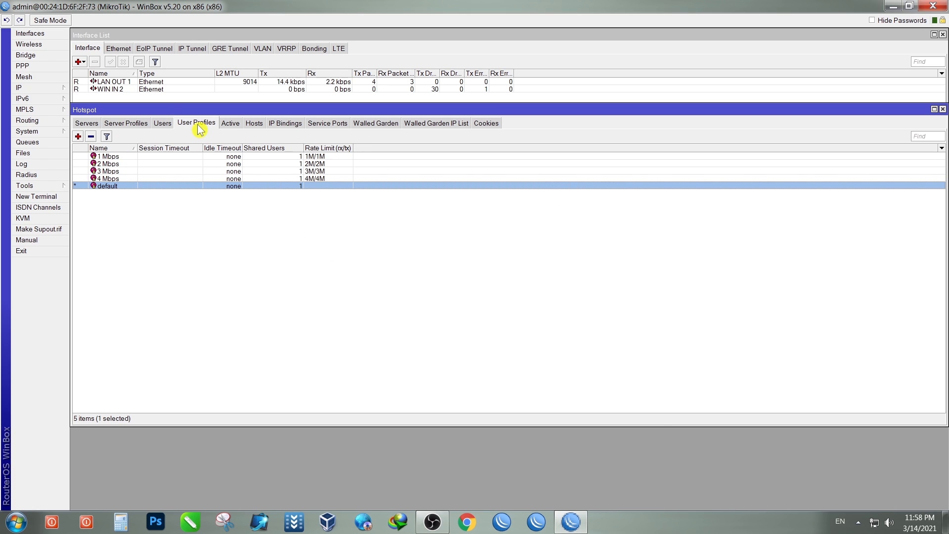
Step: Check the single connected host under Hosts, then widen the Active list's rate and session-time columns
click(230, 127)
click(256, 130)
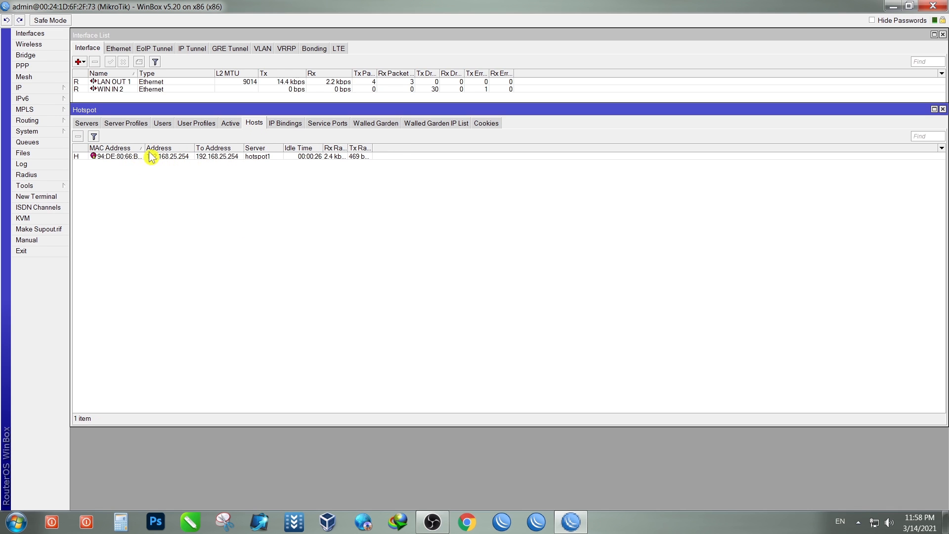
drag(144, 150, 164, 154)
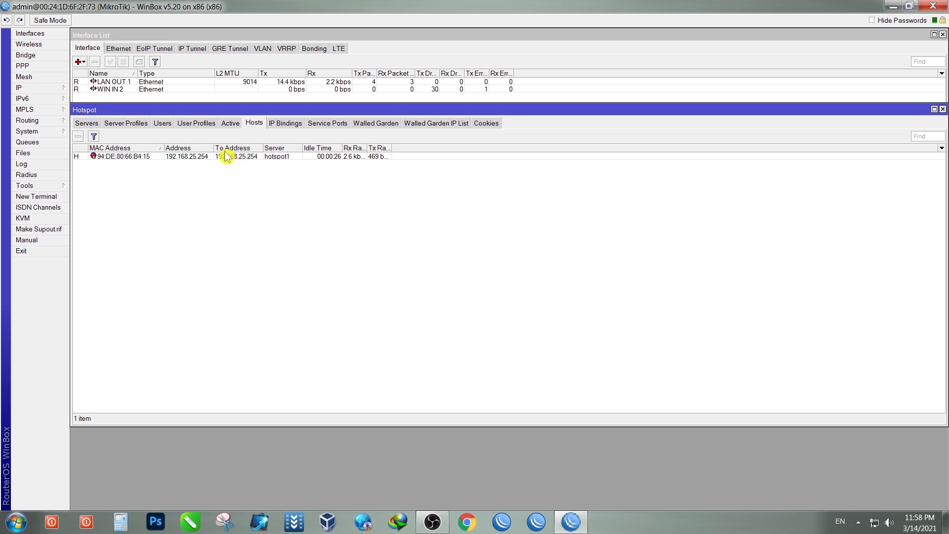
drag(367, 149, 423, 148)
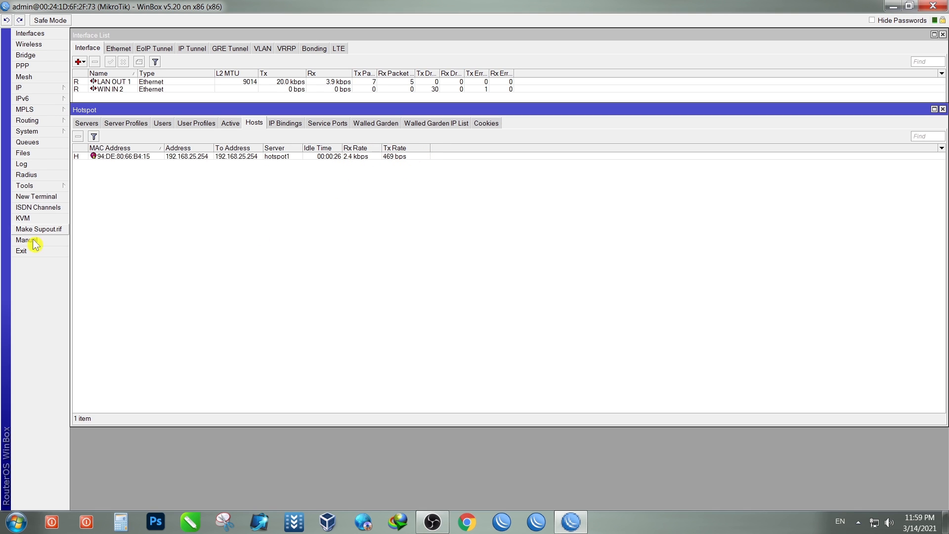
click(124, 157)
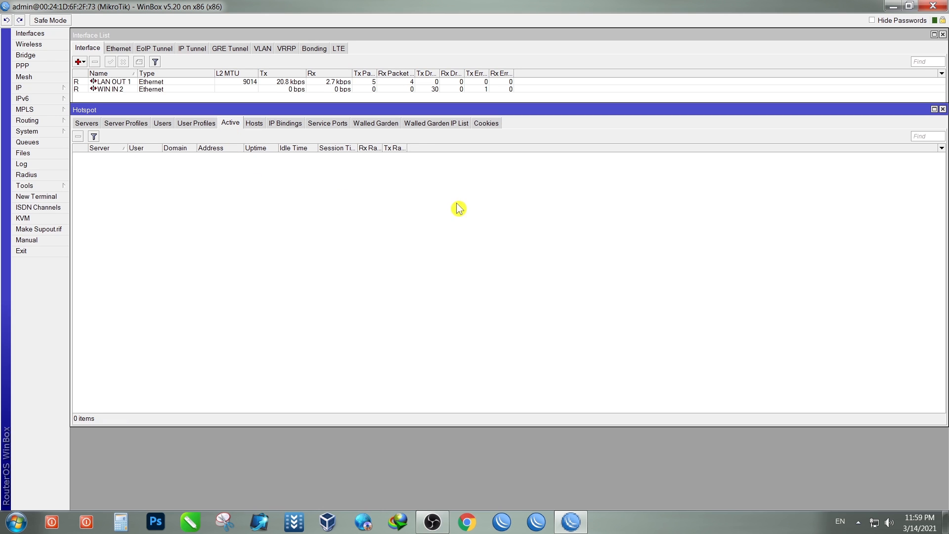
drag(381, 149, 443, 148)
drag(357, 148, 379, 148)
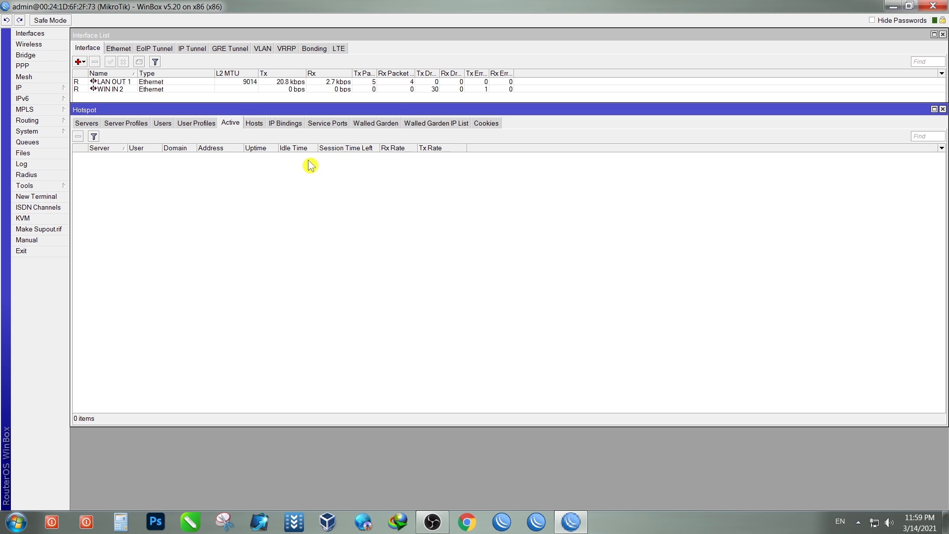
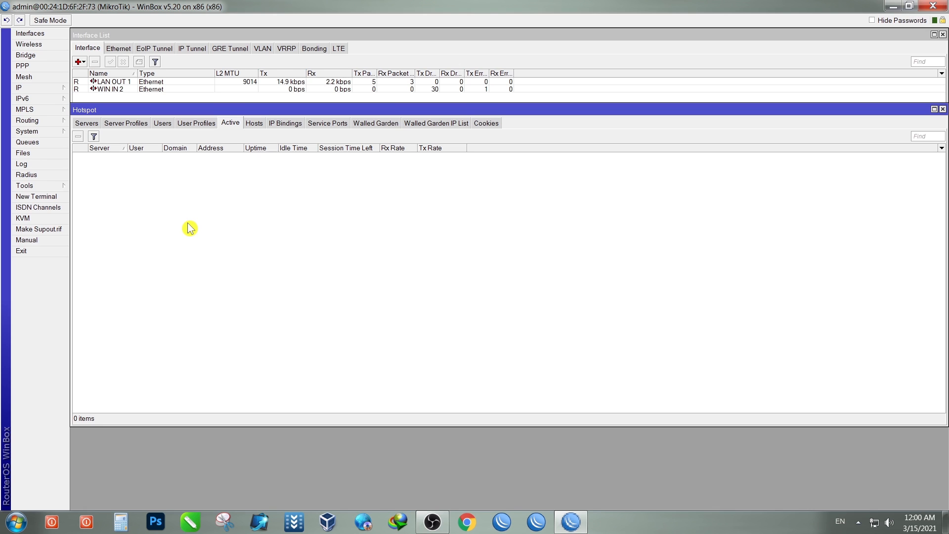
Step: Review the two hotspot users and the 1–4 Mbps user profiles, then open the IP menu
click(162, 124)
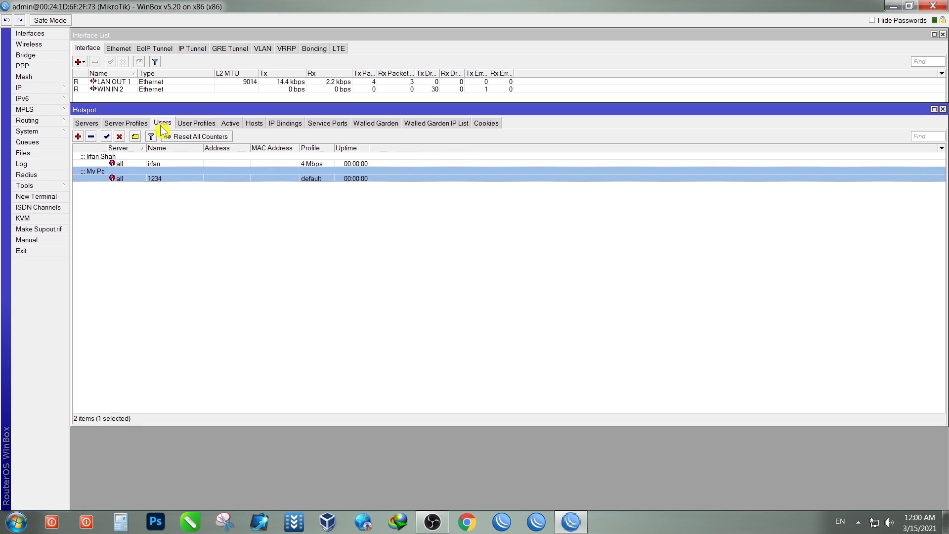
click(197, 124)
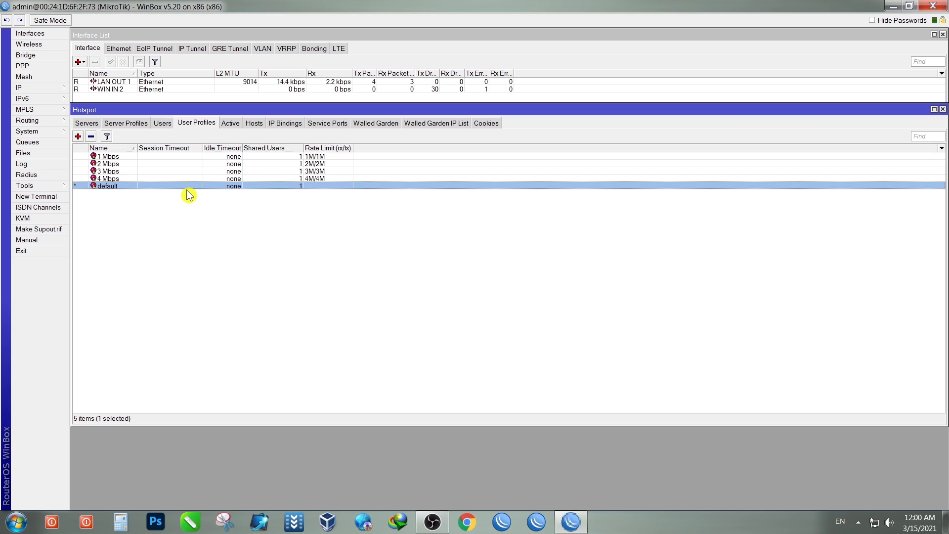
click(163, 124)
click(219, 223)
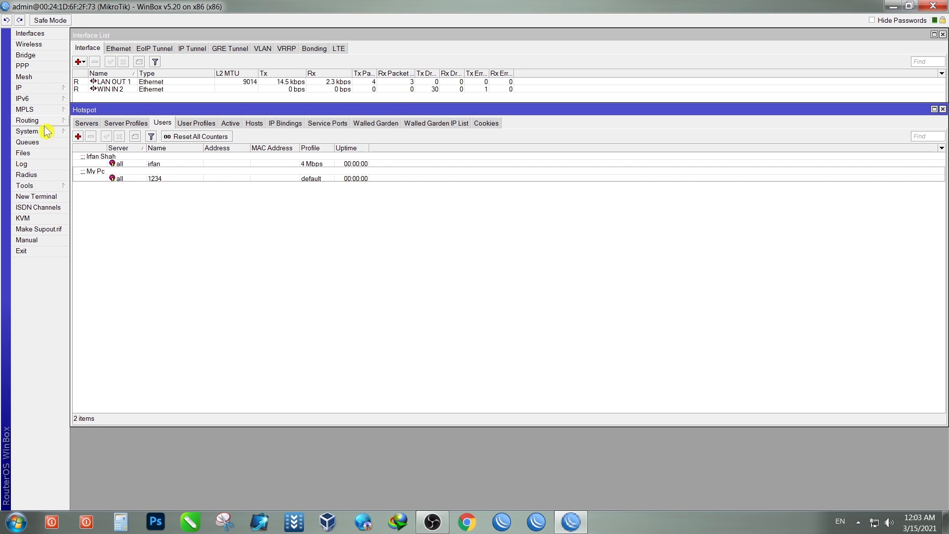
click(32, 91)
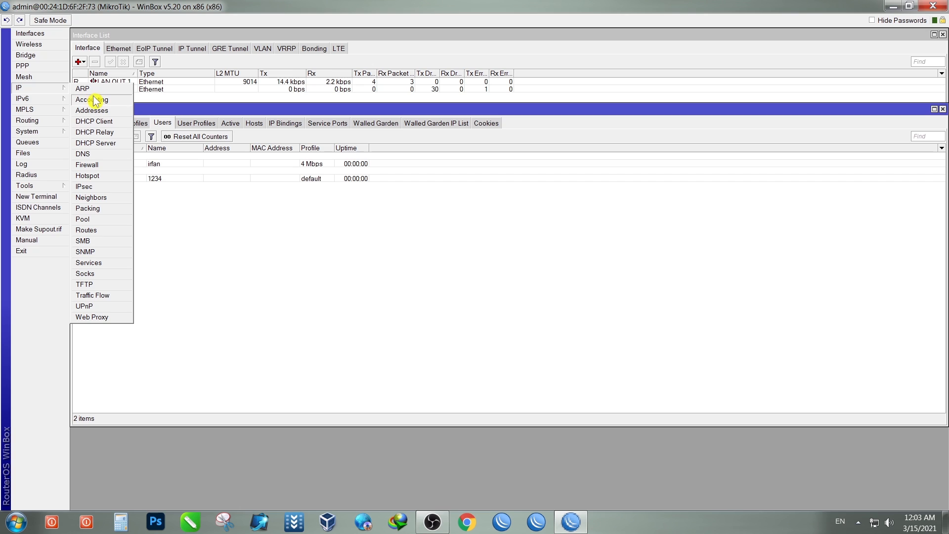
Step: Open the IP Pool list and enlarge its window
click(107, 221)
drag(497, 184, 366, 180)
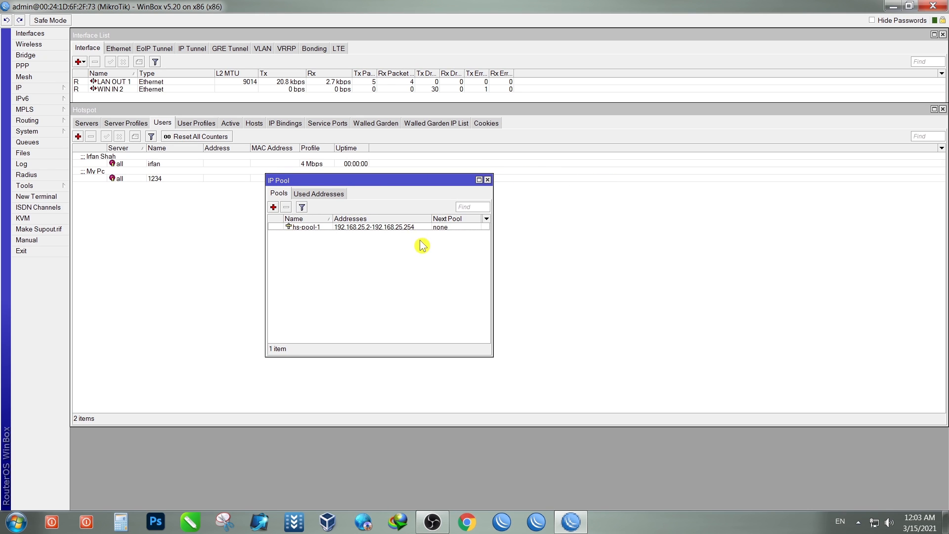
drag(493, 281, 756, 274)
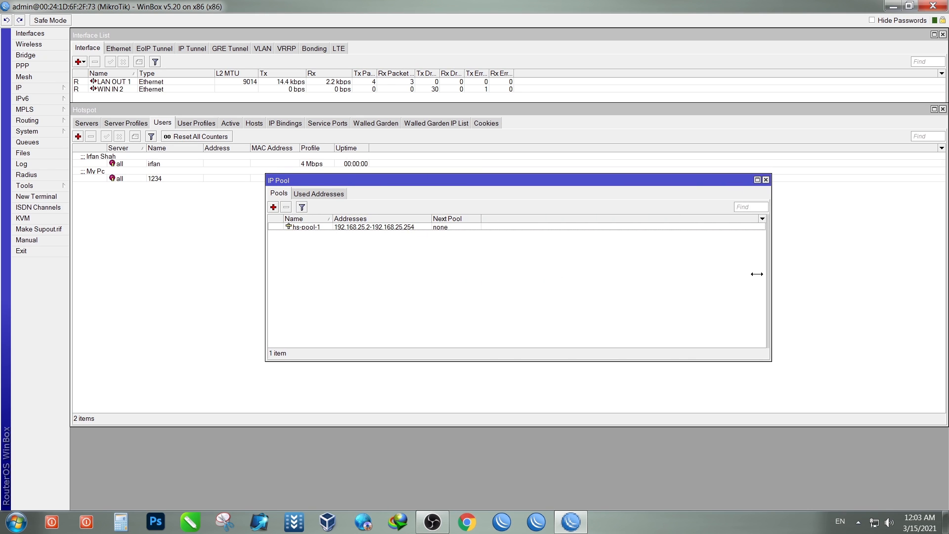
drag(631, 182, 523, 181)
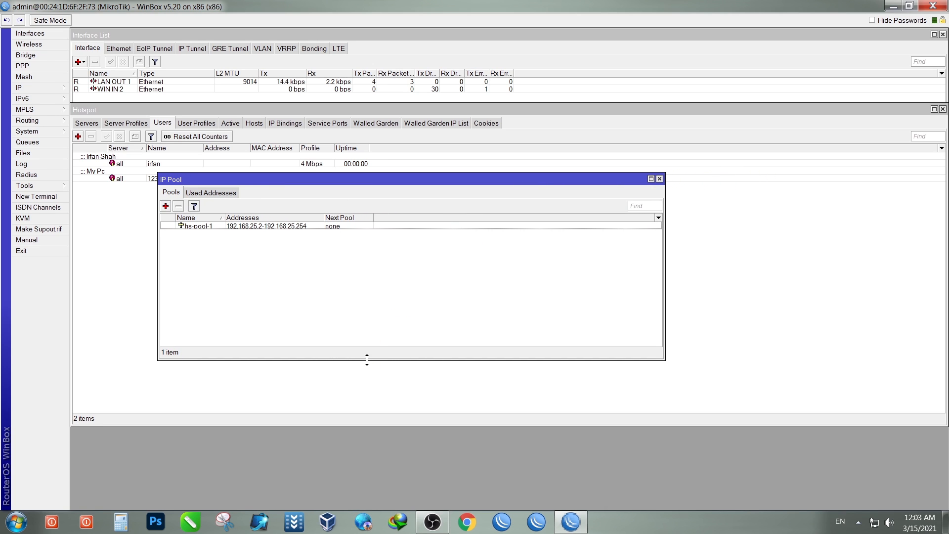
drag(367, 359, 366, 384)
drag(423, 177, 433, 175)
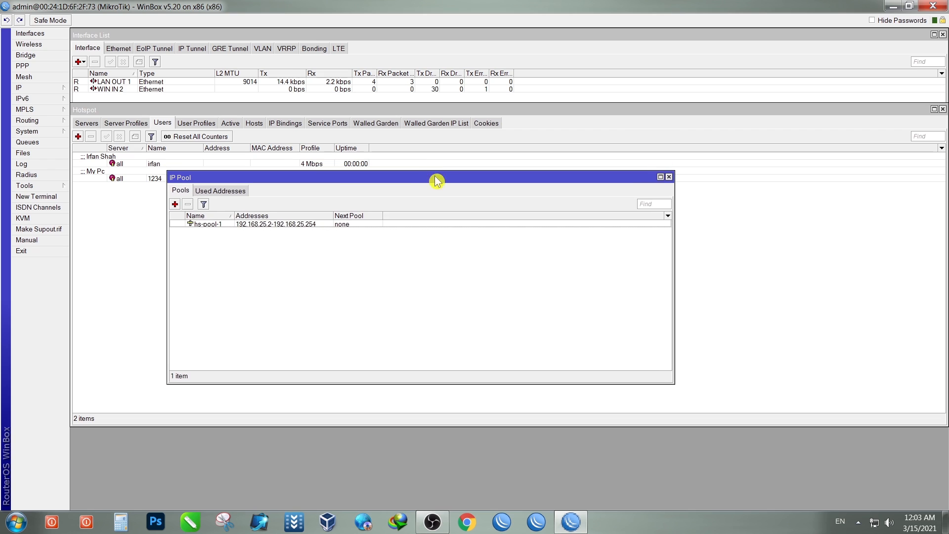
Step: Open hs-pool-1 and widen its editor to show the 192.168.25.2-192.168.25.254 range
double_click(206, 226)
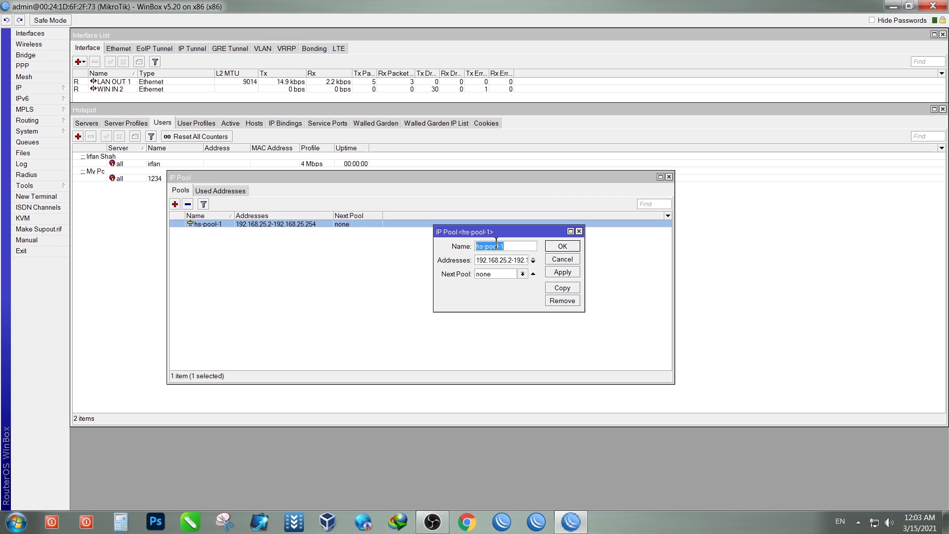
drag(544, 231, 406, 234)
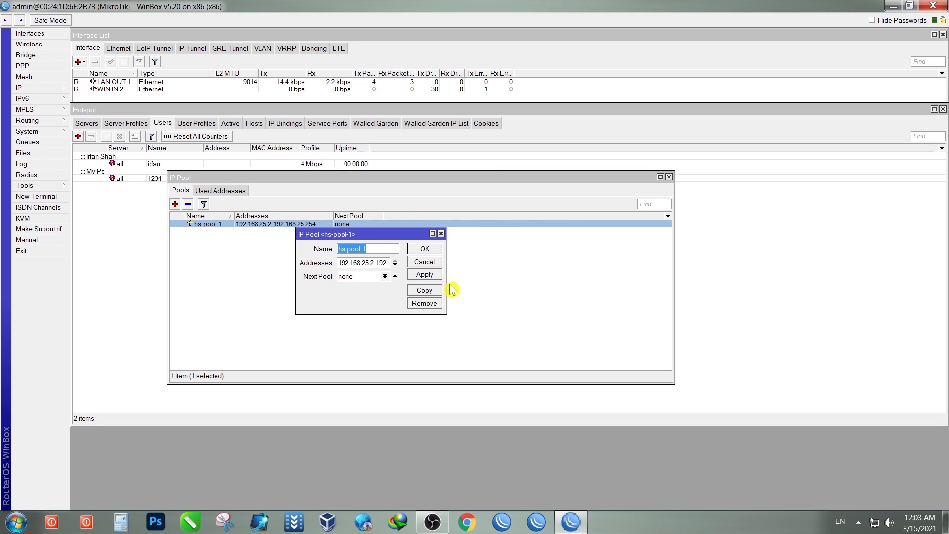
drag(447, 280, 612, 277)
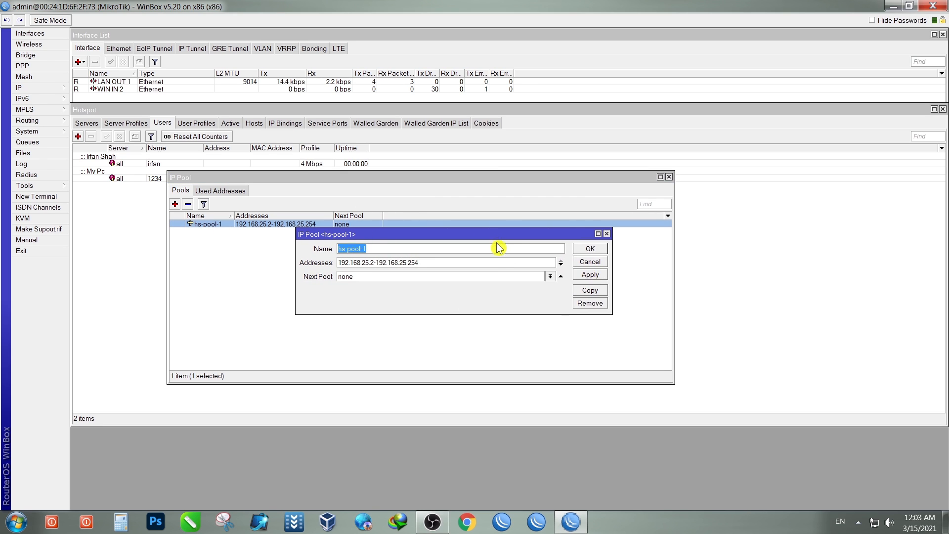
drag(497, 238, 429, 234)
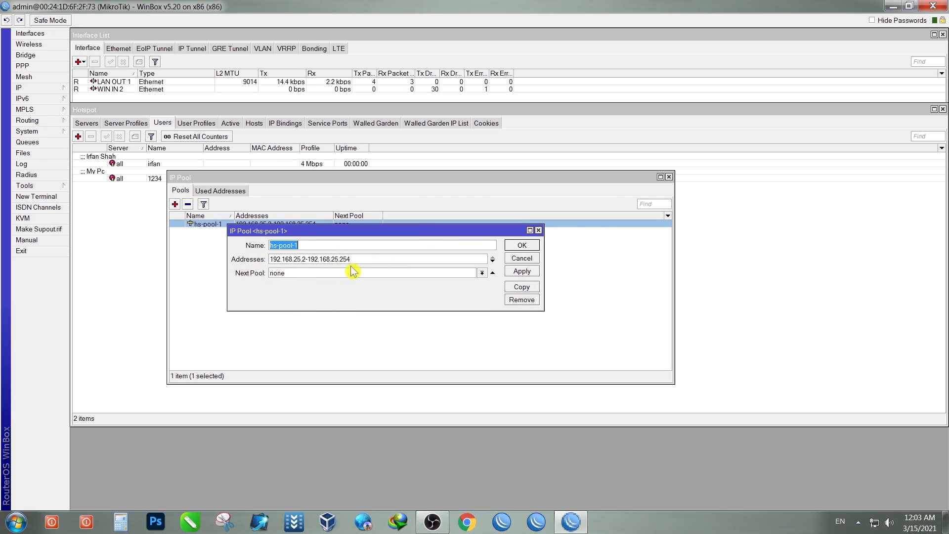
Step: Duplicate hs-pool-1 into a new pool editor and close the original editor
click(521, 287)
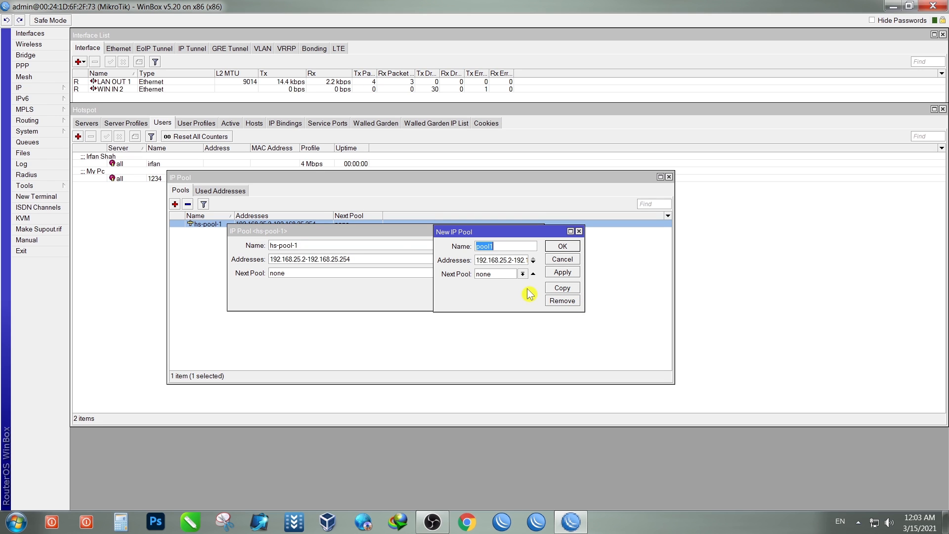
drag(394, 235, 332, 247)
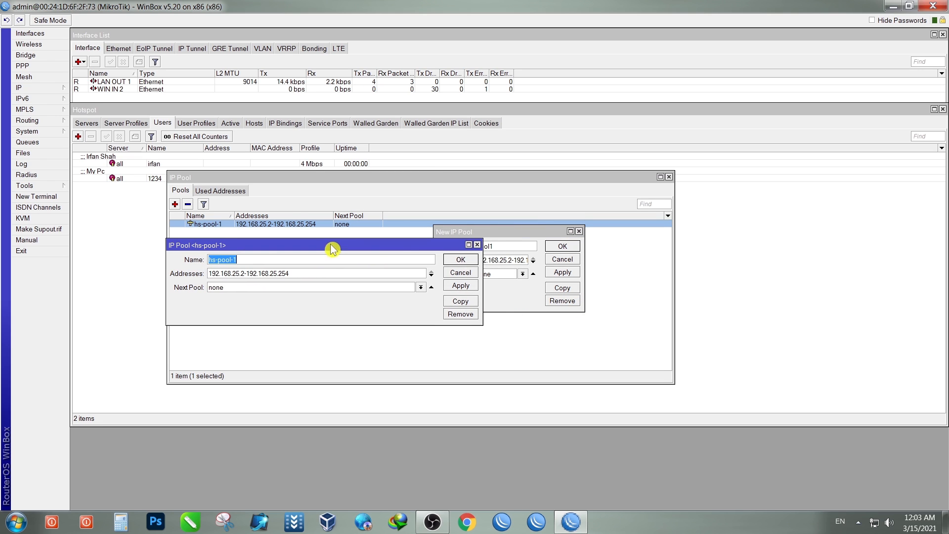
click(480, 244)
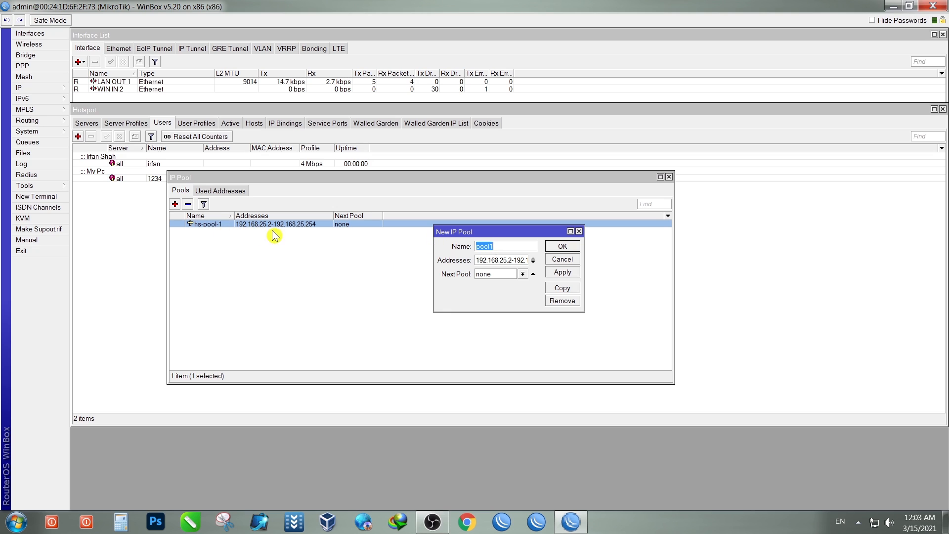
drag(492, 236, 319, 243)
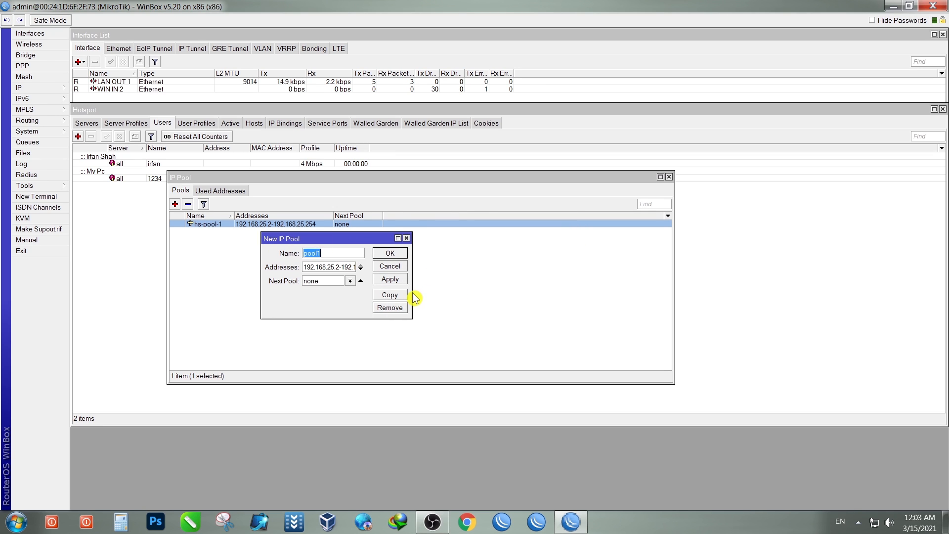
drag(413, 294, 623, 296)
drag(553, 245, 519, 251)
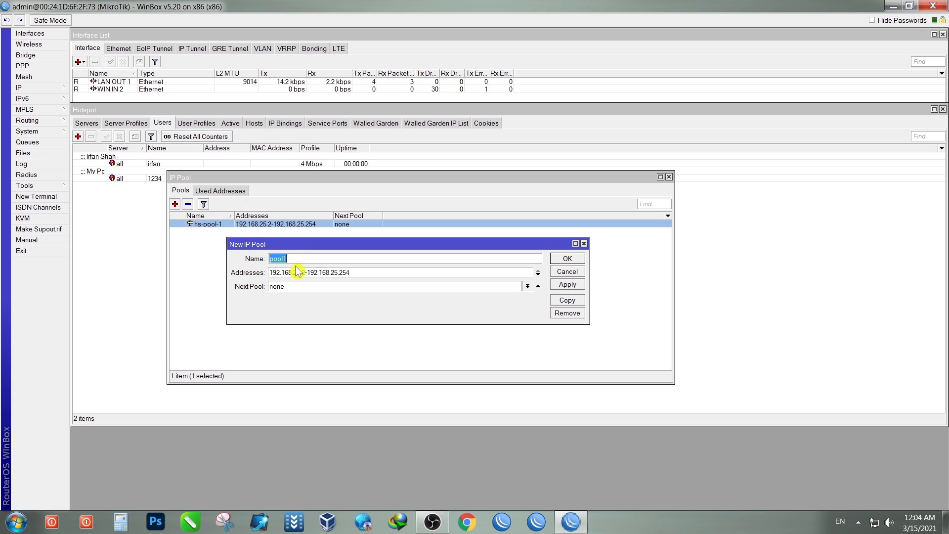
Step: Name the new pool 'irfan 3G Network' and copy that name
text(irfan 3G Network)
drag(321, 259, 269, 260)
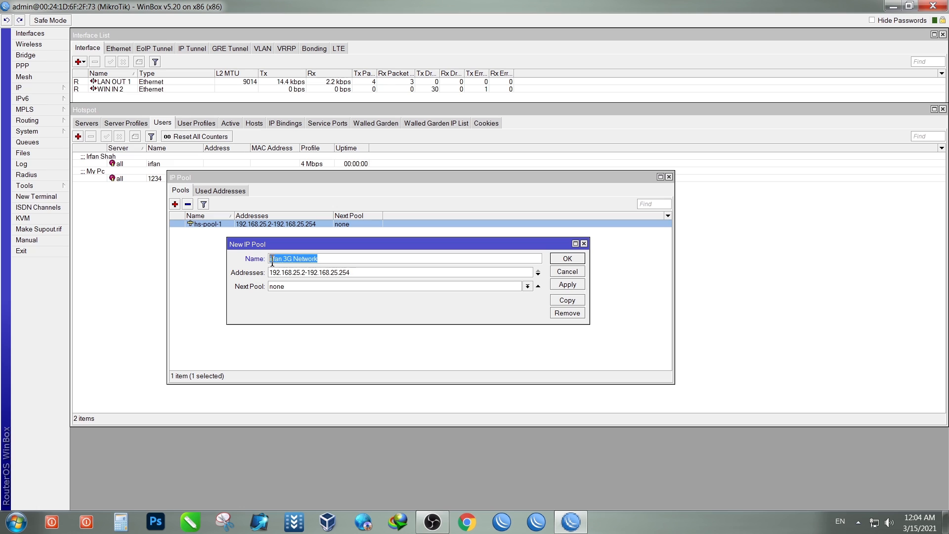
right_click(275, 262)
click(306, 281)
Step: Change the pool's address range to 192.168.35.2-192.168.35.254
click(297, 274)
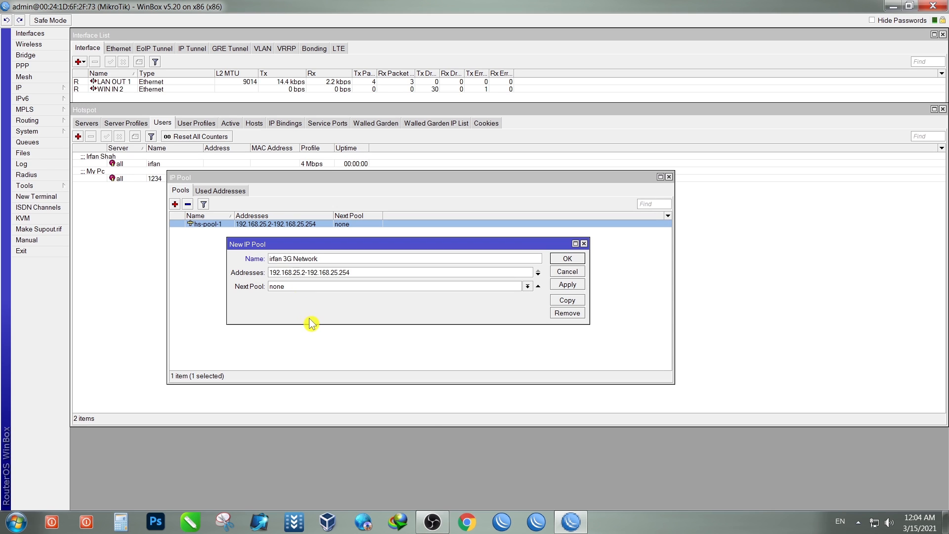
key(BackSpace)
text(3)
key(BackSpace)
text(3)
Step: Save the irfan 3G Network pool and widen the Name column to read it
click(563, 286)
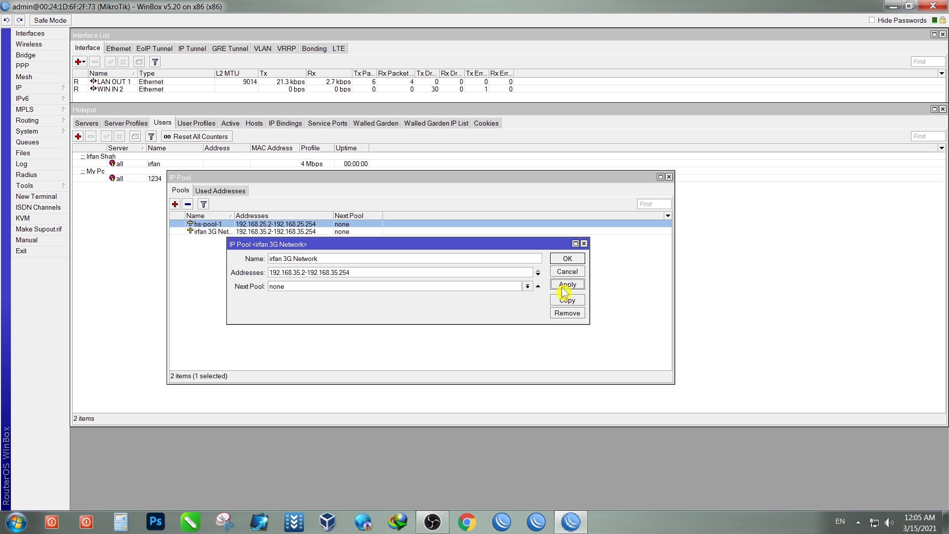
click(568, 260)
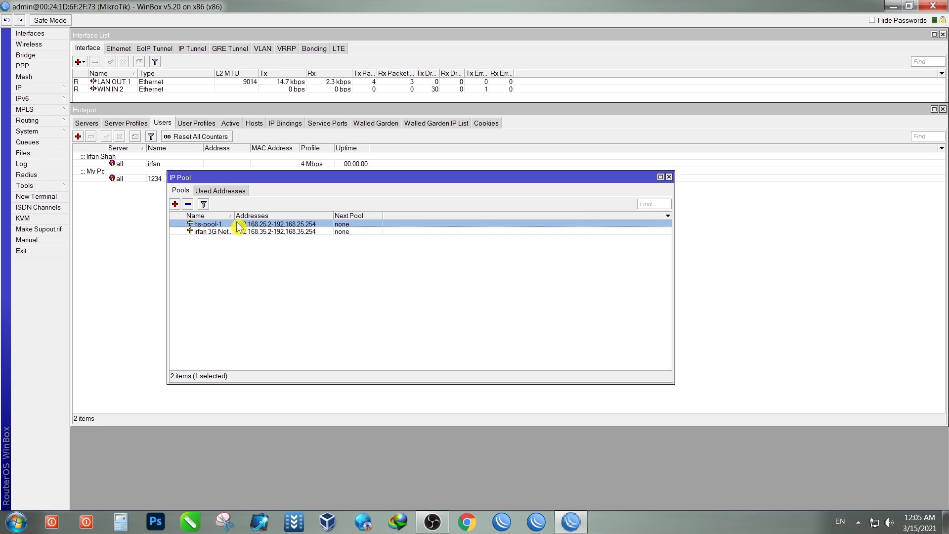
drag(234, 216, 257, 216)
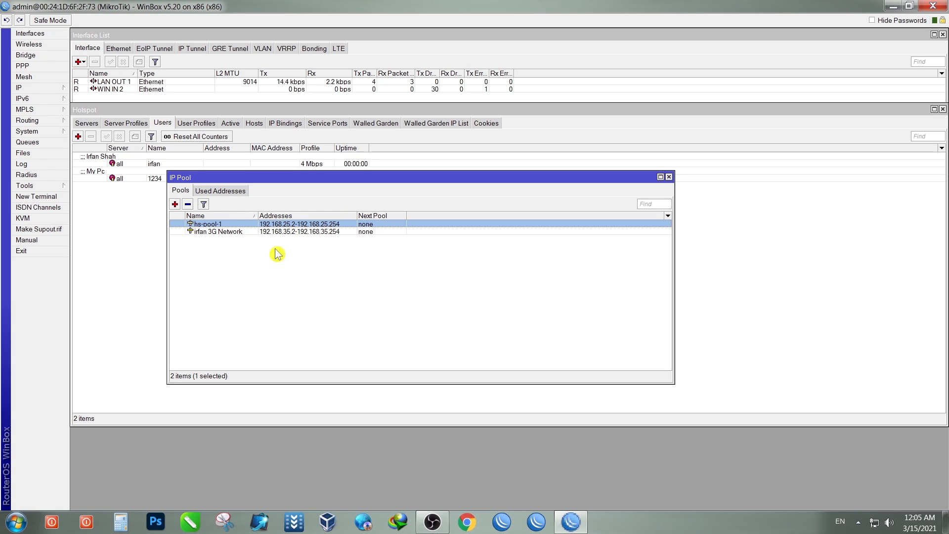
click(239, 232)
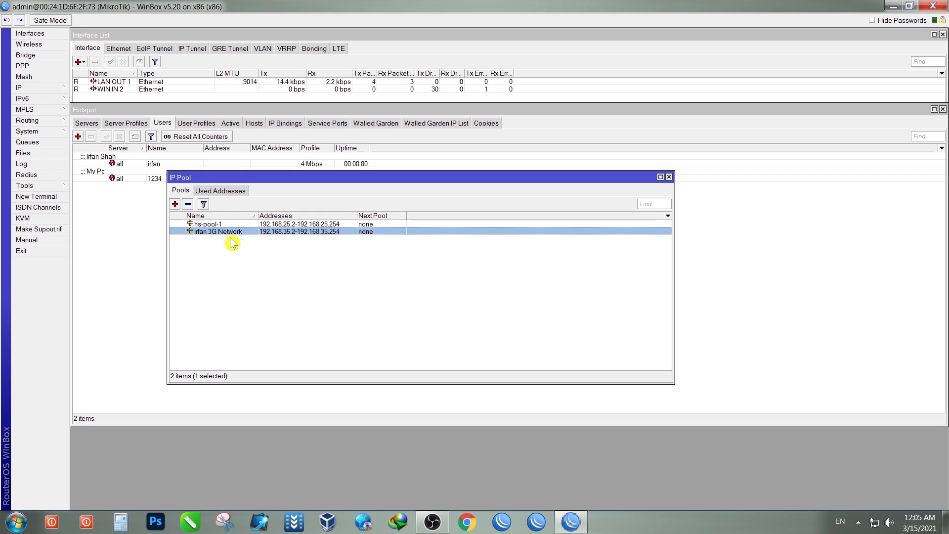
Step: Close IP Pool, open an enlarged PPP window, and show the new-interface types
click(669, 178)
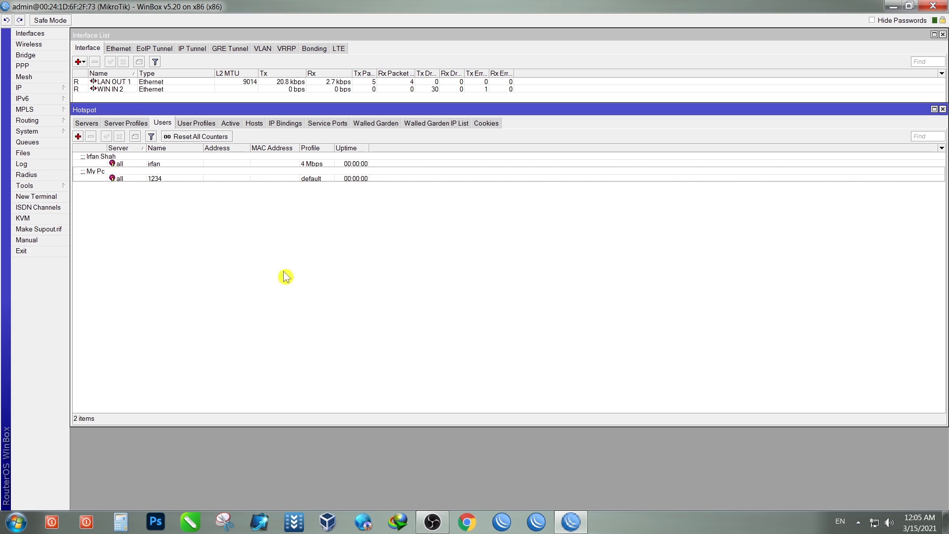
click(37, 68)
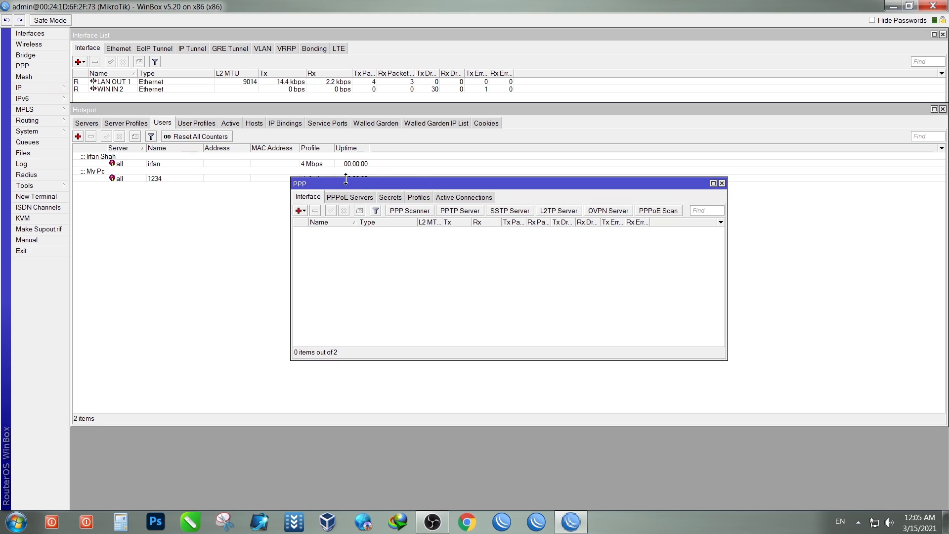
drag(431, 185, 288, 193)
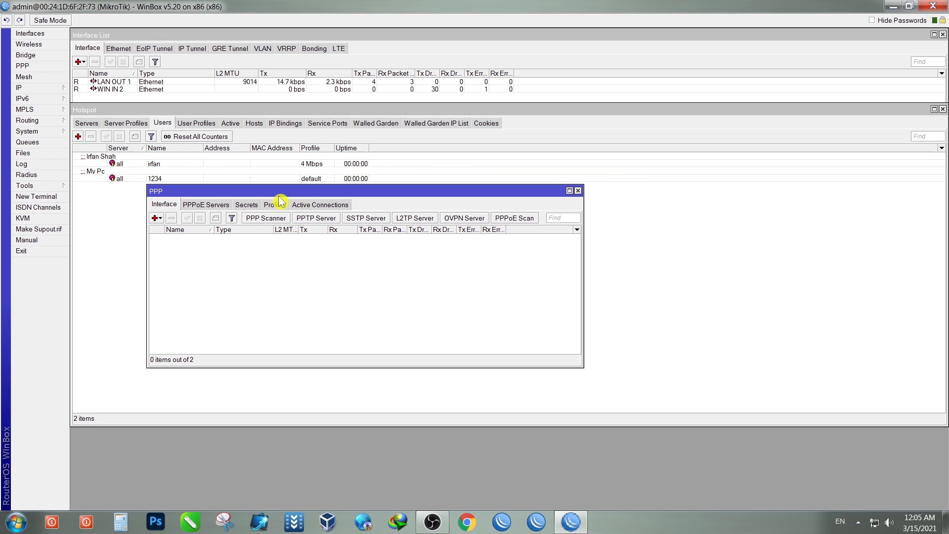
drag(147, 275, 114, 273)
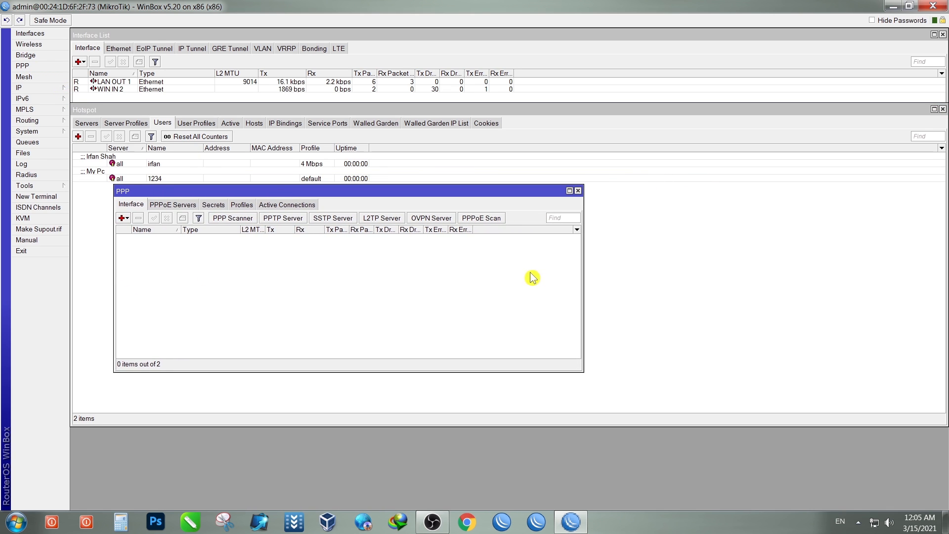
drag(582, 283, 910, 283)
drag(611, 196, 633, 185)
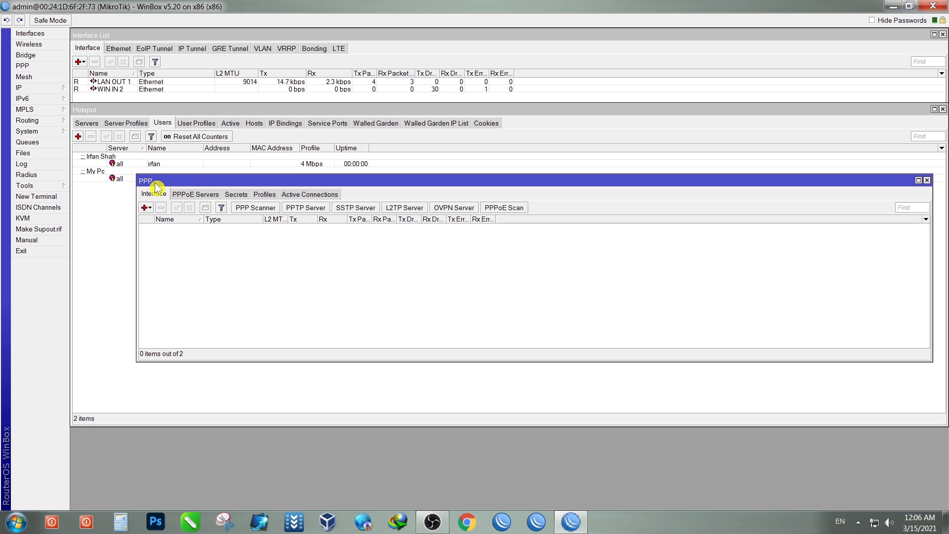
click(144, 208)
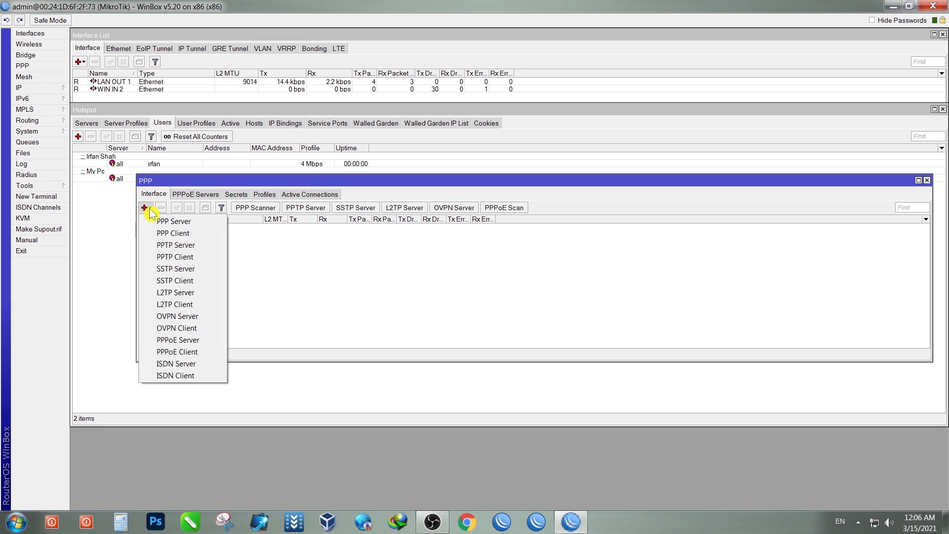
Step: Create a PPPoE Server interface named 'irfan 3G Network' and widen the columns to show it
click(182, 341)
drag(519, 170, 412, 150)
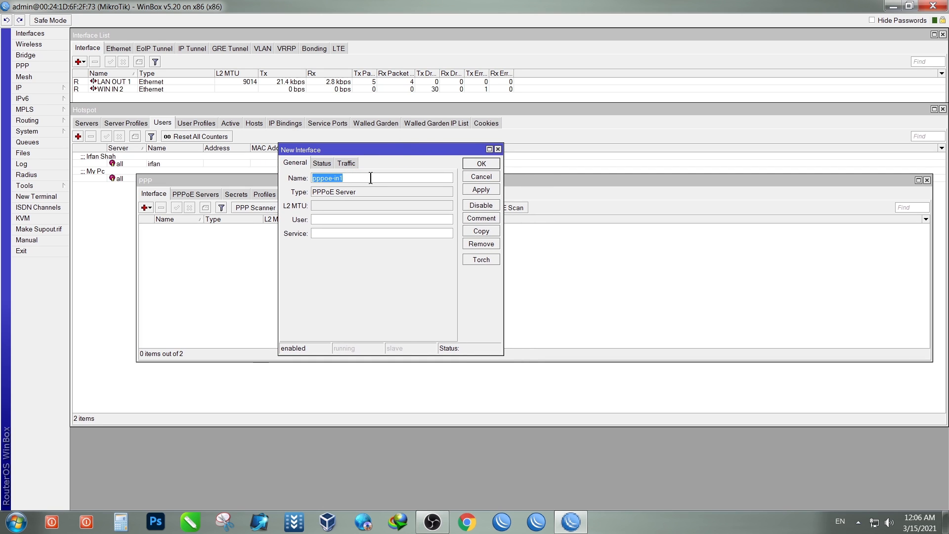
right_click(331, 179)
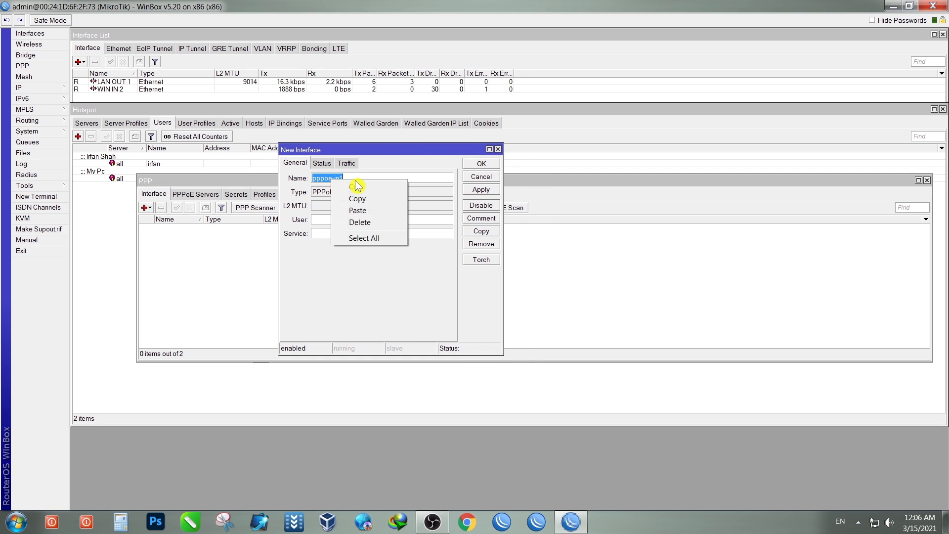
click(362, 211)
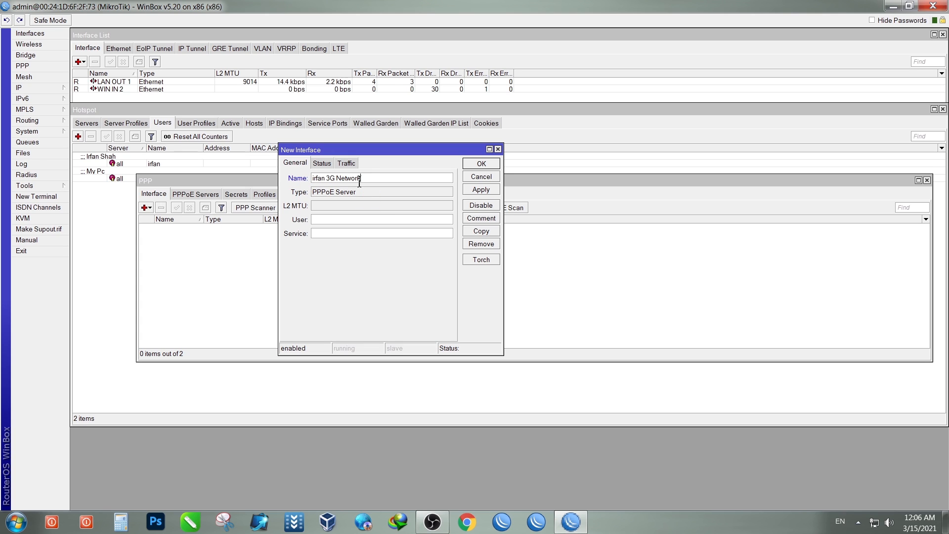
drag(360, 196, 311, 192)
click(480, 190)
click(481, 164)
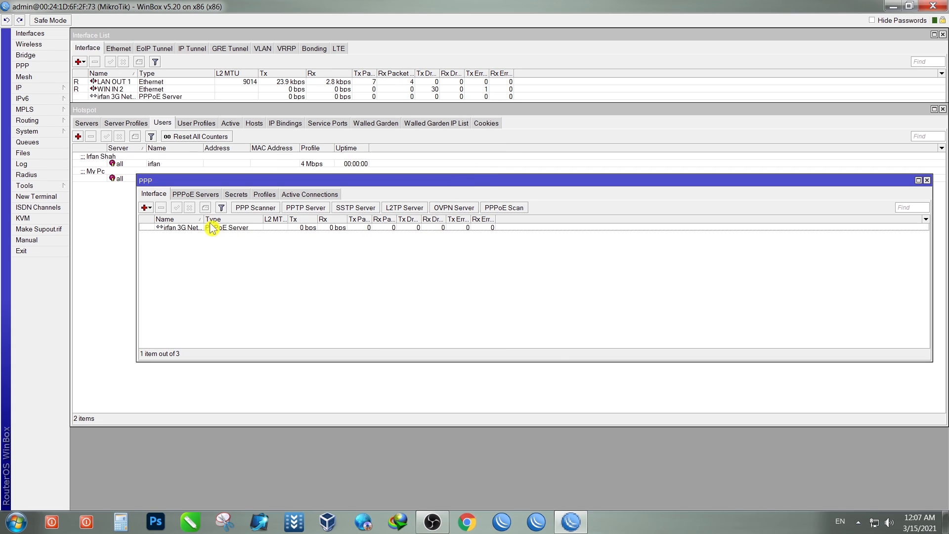
drag(204, 219, 223, 221)
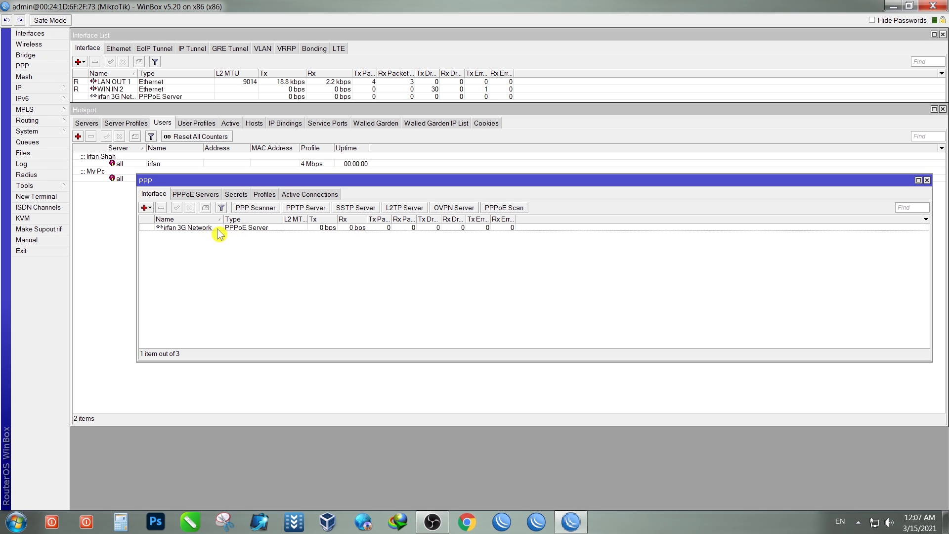
drag(367, 219, 381, 219)
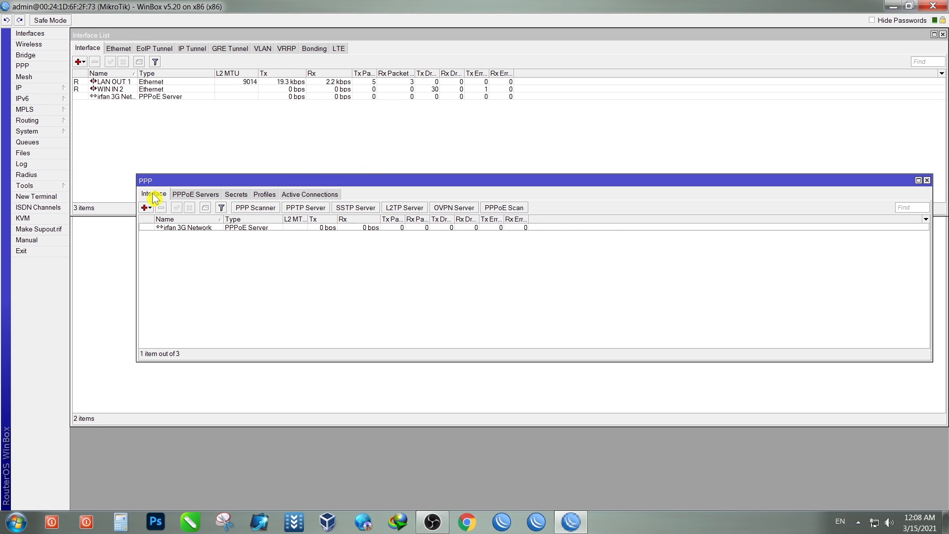
Step: Add a PPPoE service named 'irfan 3G Network' on interface LAN OUT 1
click(203, 195)
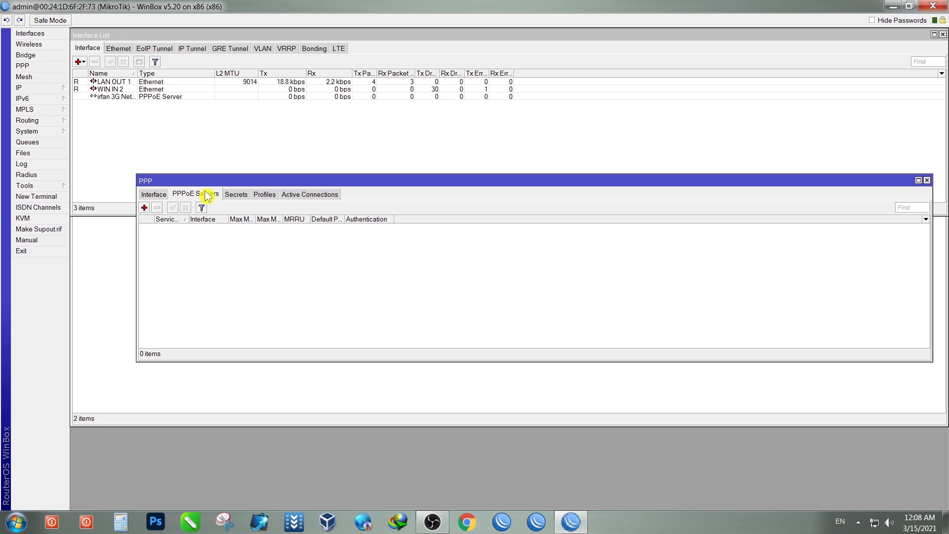
click(145, 208)
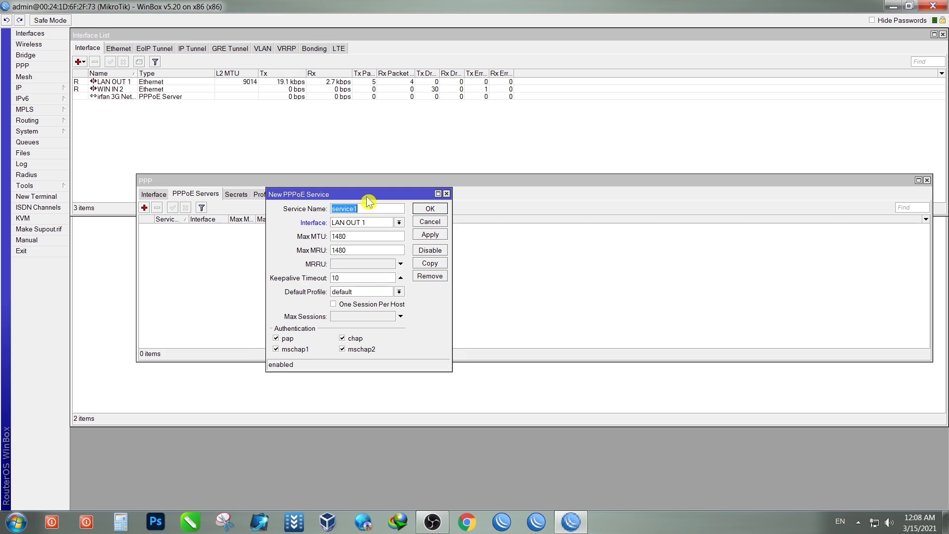
drag(367, 190, 360, 183)
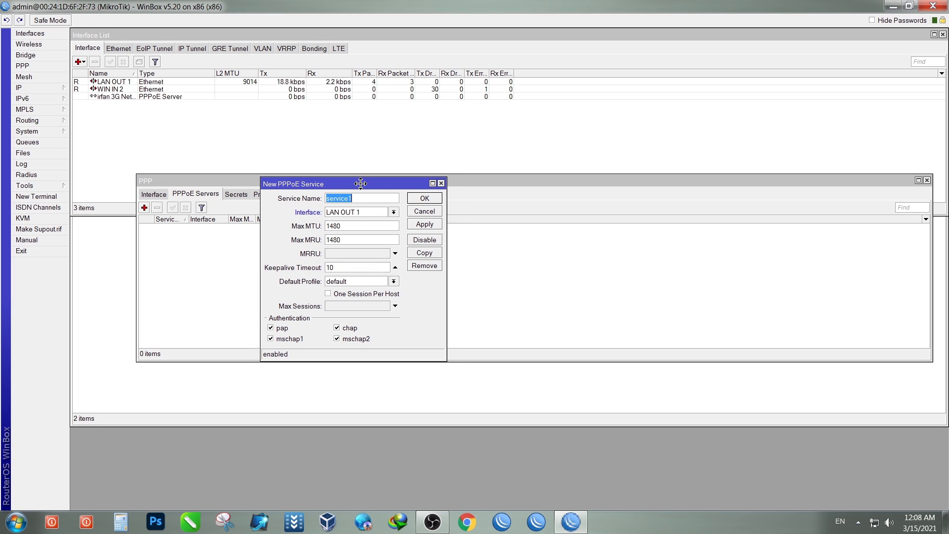
right_click(338, 202)
click(364, 232)
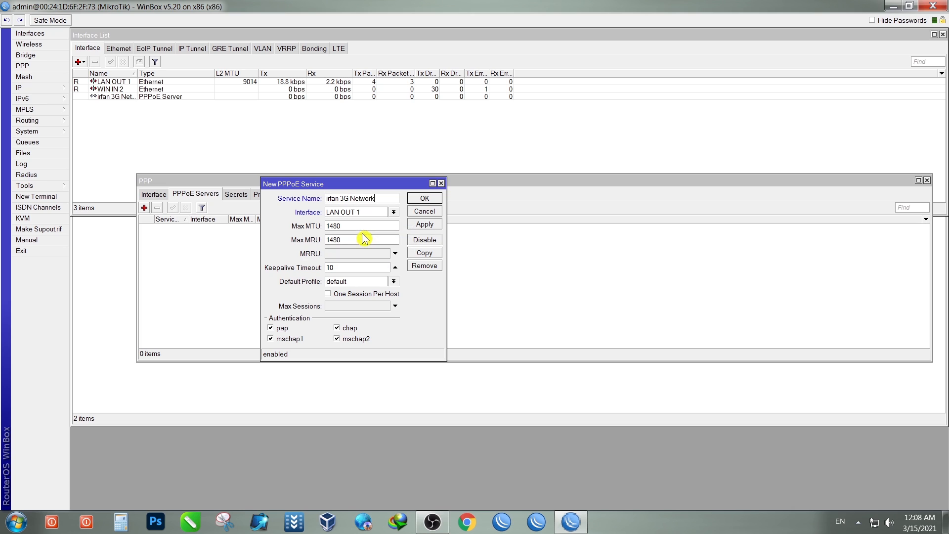
click(394, 213)
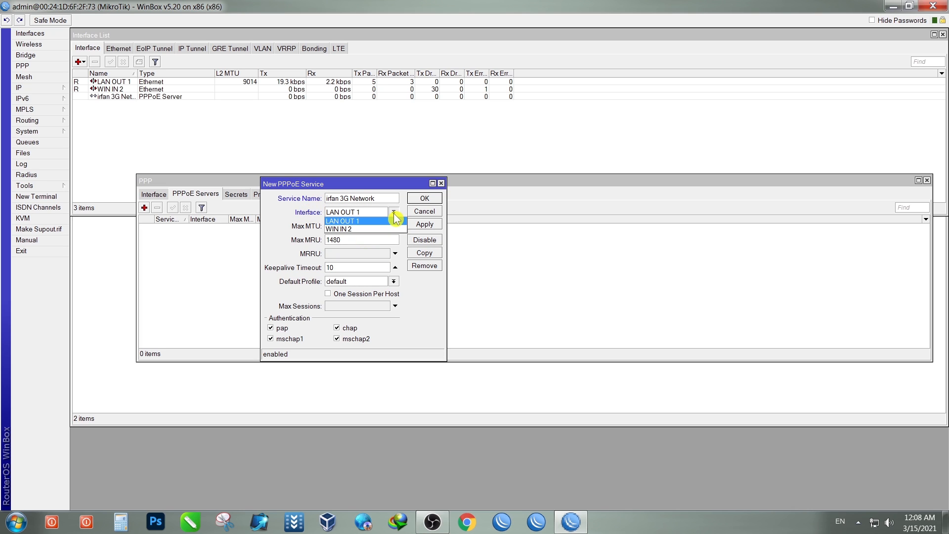
click(352, 222)
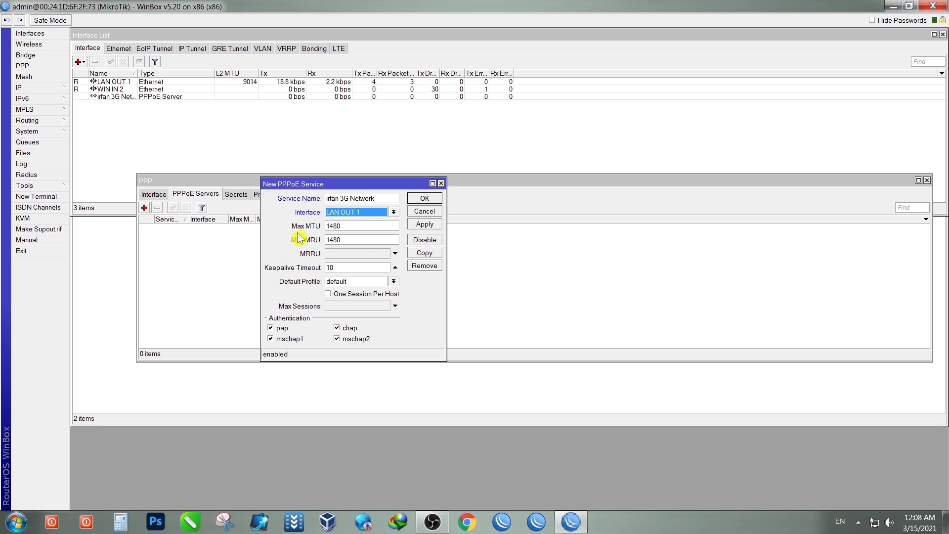
Step: Enable One Session Per Host, disable mschap1 and mschap2, and save the service
click(331, 299)
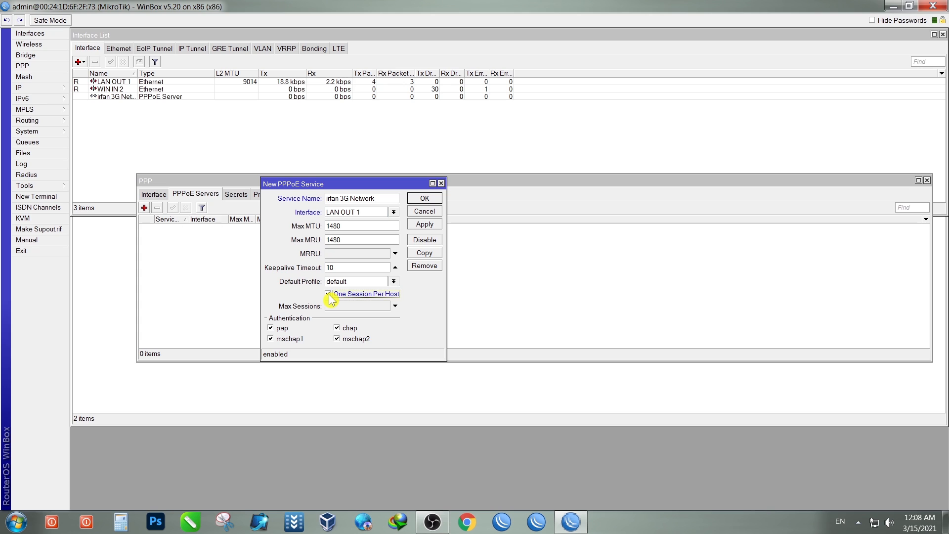
click(271, 339)
click(341, 340)
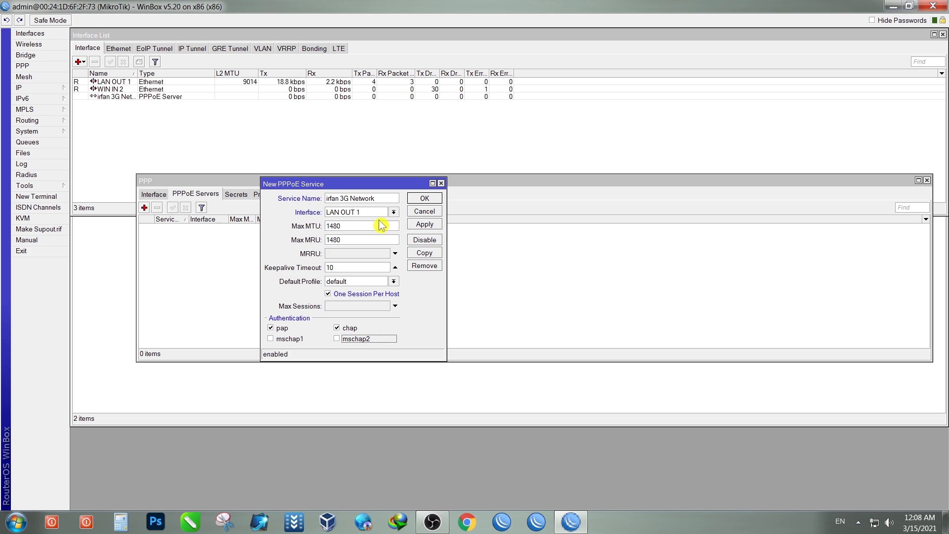
click(423, 226)
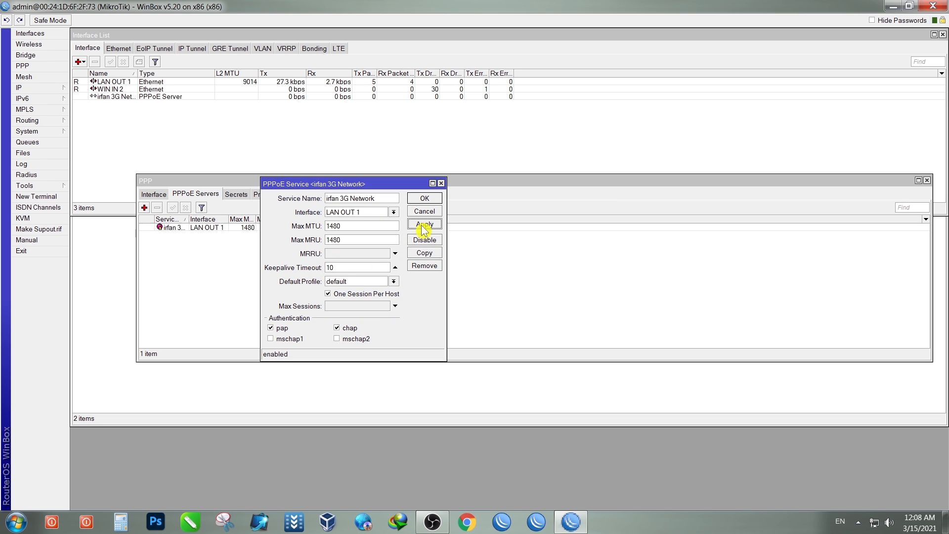
click(425, 198)
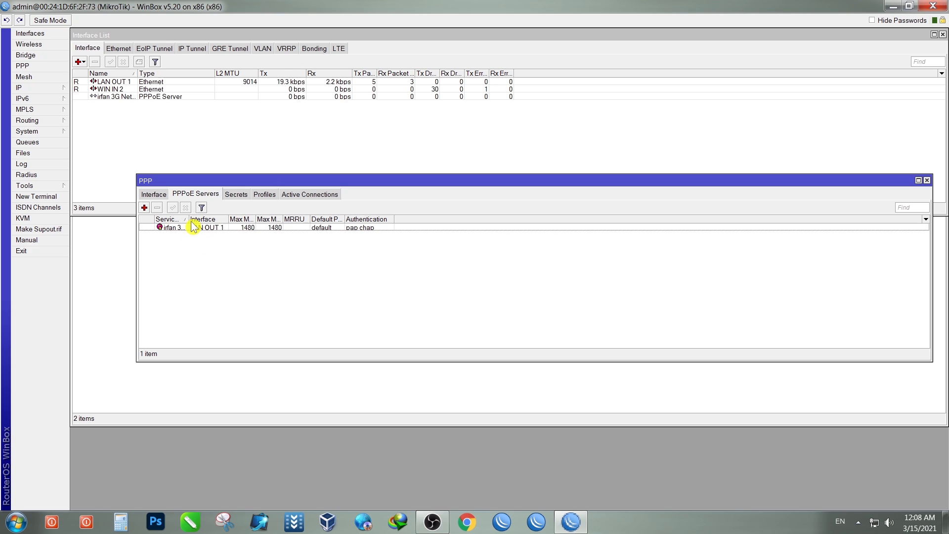
Step: Widen the Service Name column, browse the PPP tabs, and widen the Profiles Name column
drag(189, 220, 223, 221)
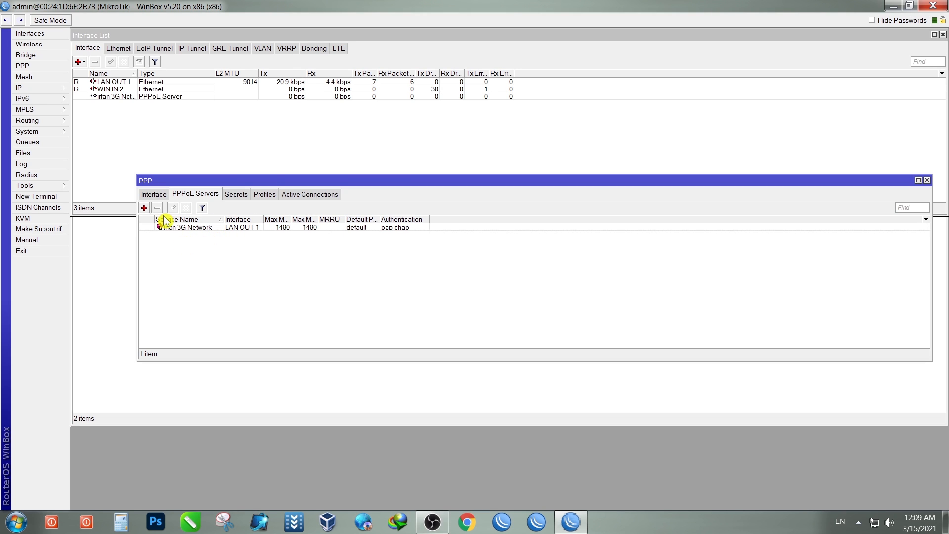
click(155, 194)
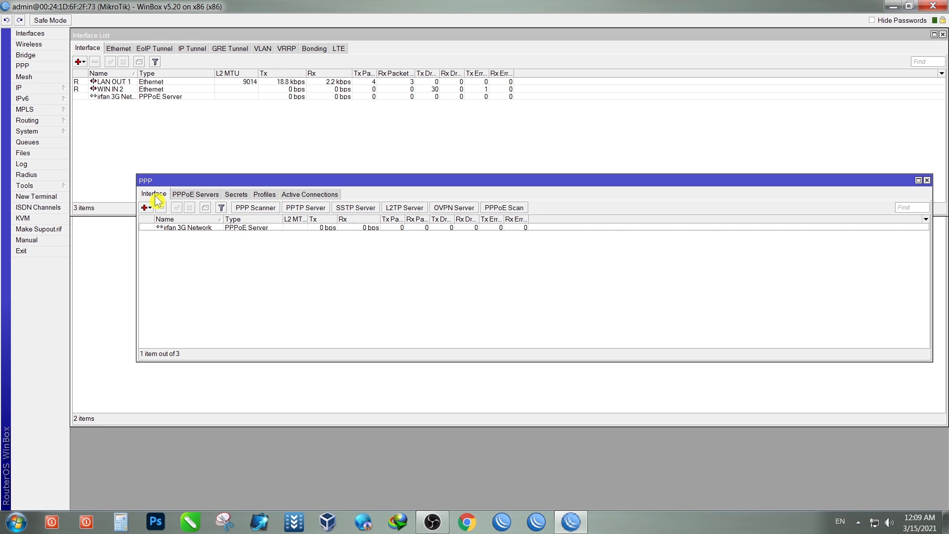
click(211, 196)
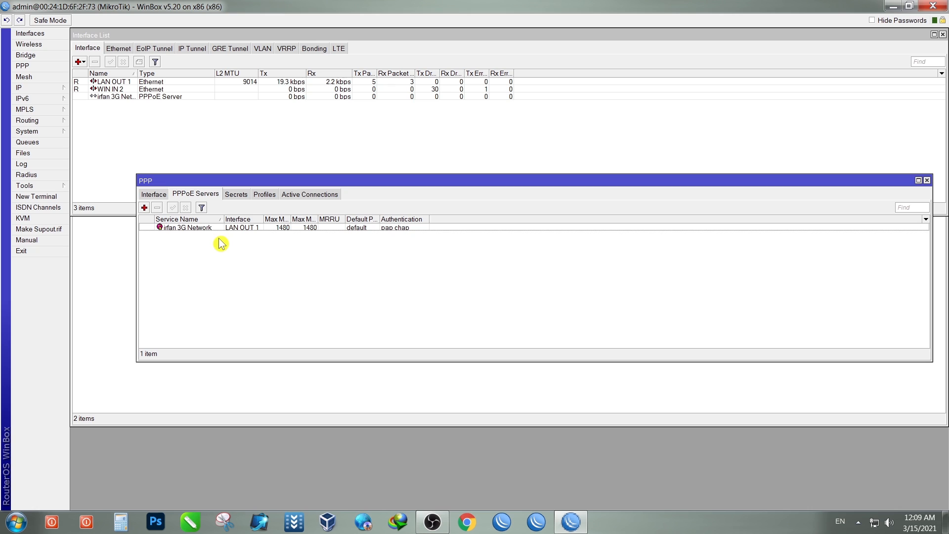
click(236, 195)
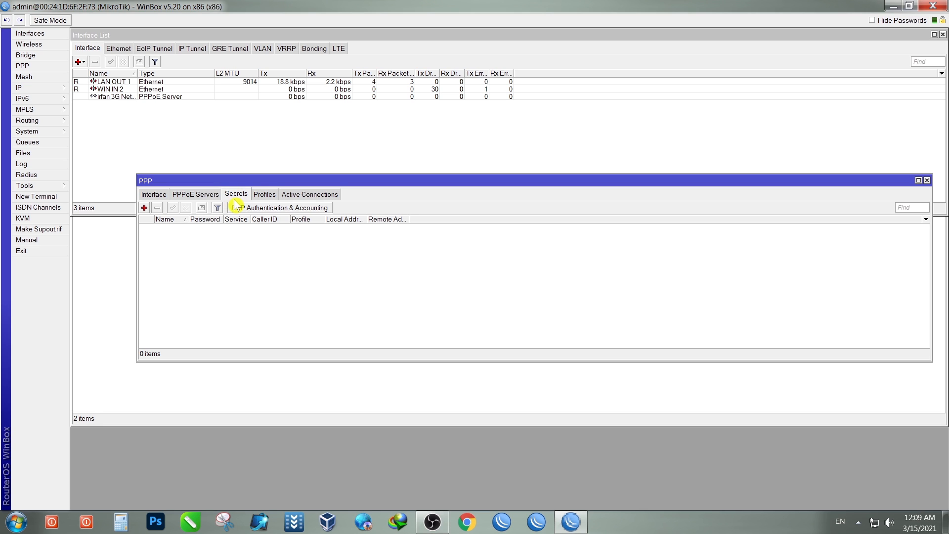
click(266, 196)
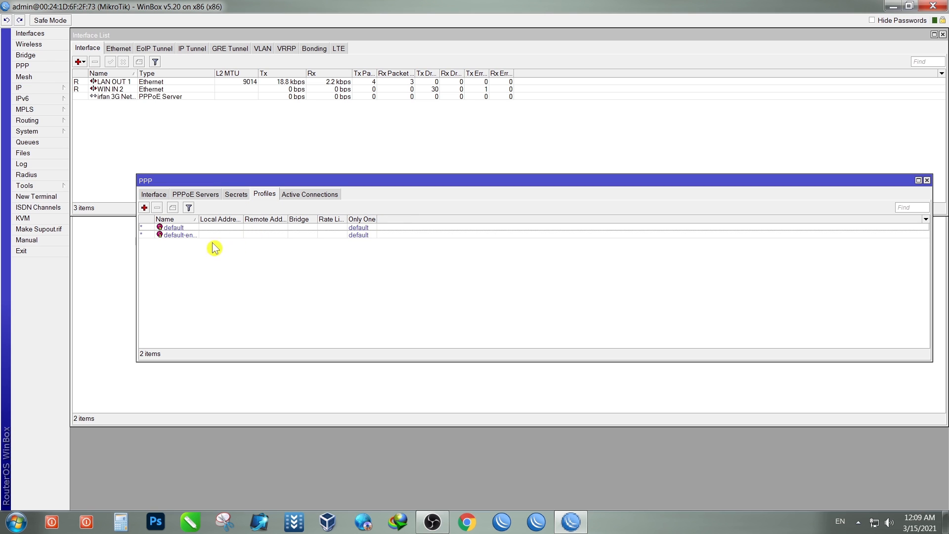
drag(200, 221, 228, 221)
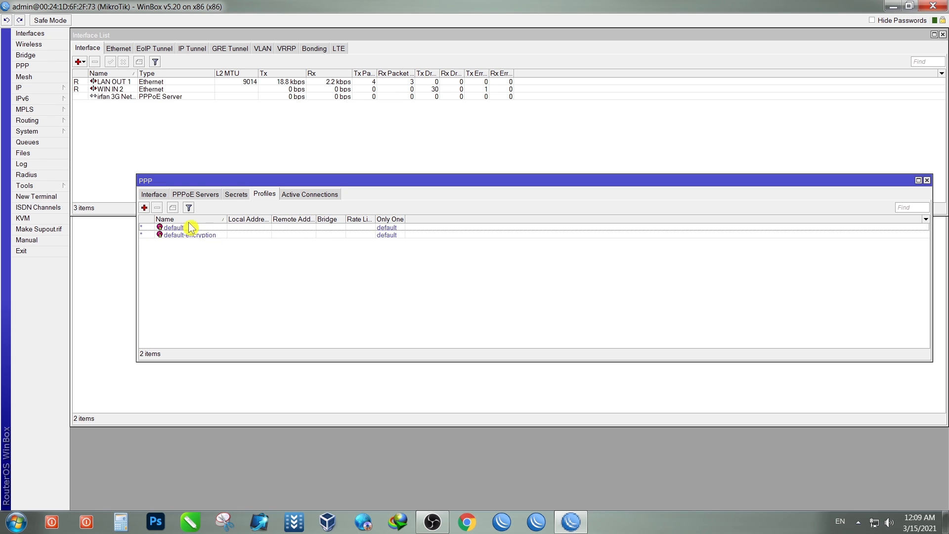
Step: Start a new PPP profile named '1 Mbps' with a 1M/1M rate limit
click(144, 208)
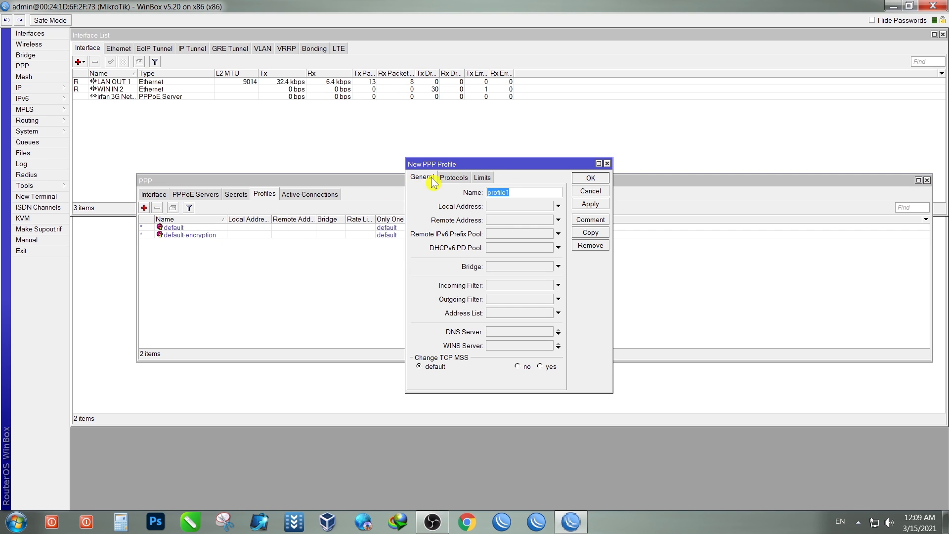
drag(494, 166, 329, 166)
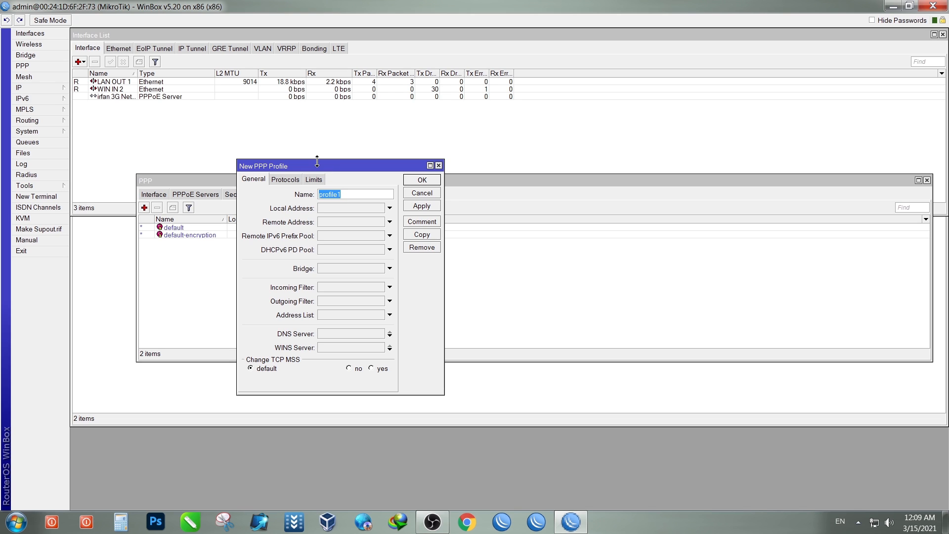
text(1 M)
drag(347, 193, 322, 193)
right_click(327, 193)
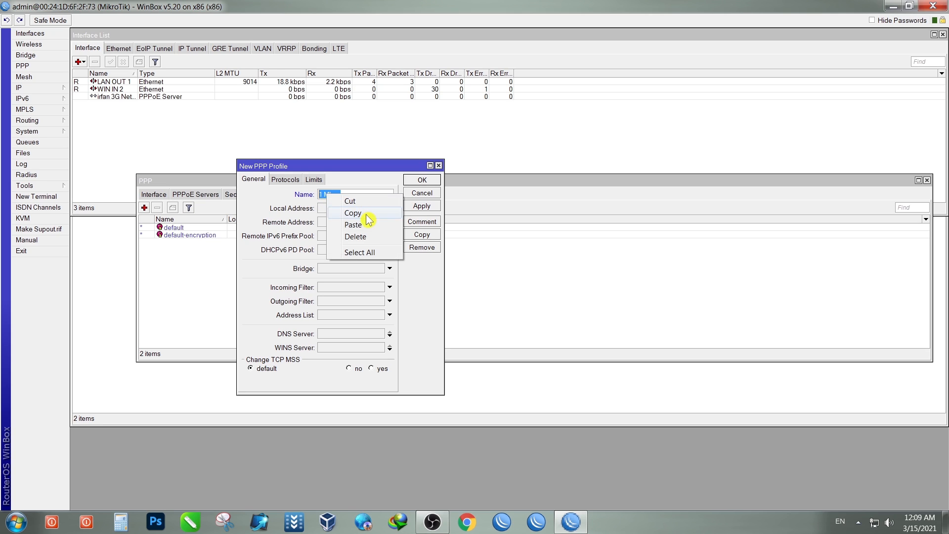
click(364, 216)
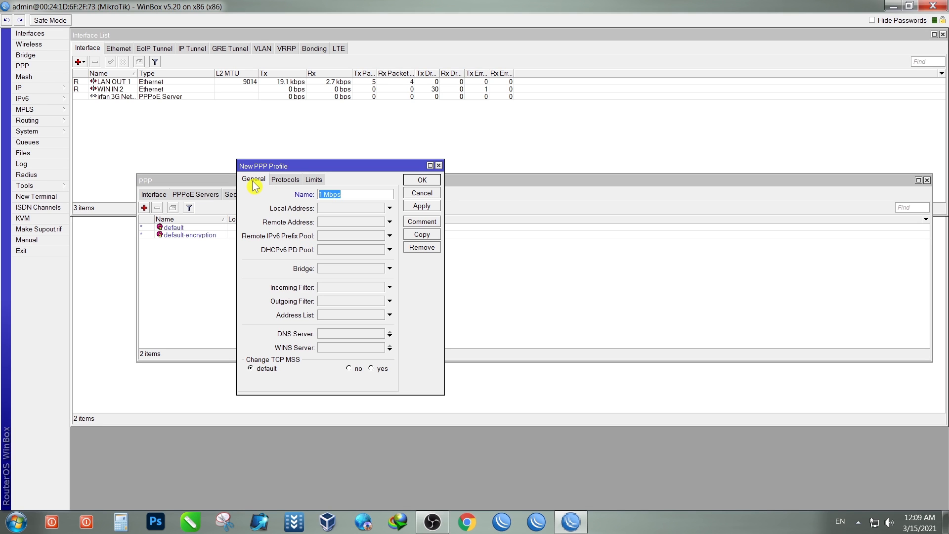
click(312, 180)
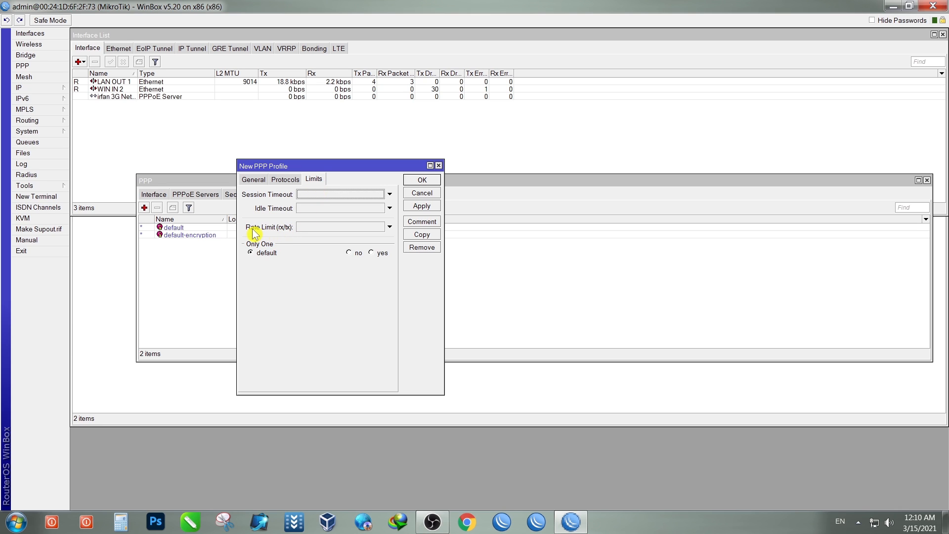
click(308, 227)
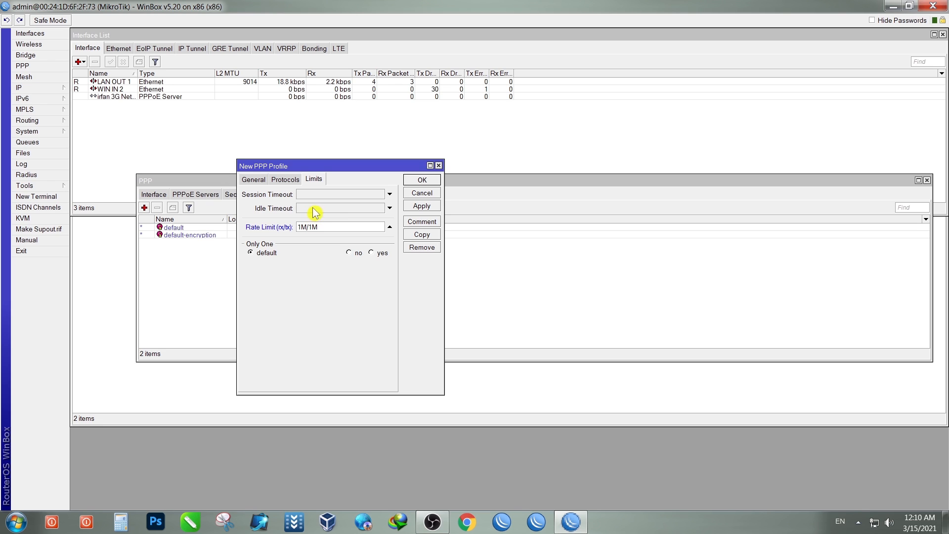
click(254, 180)
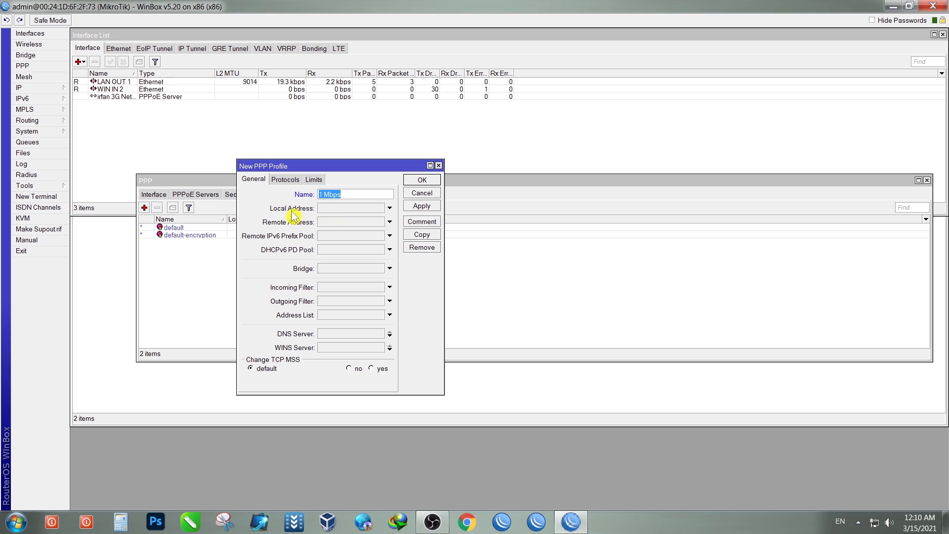
Step: Set the profile's local address to 192.168.25.1
click(344, 209)
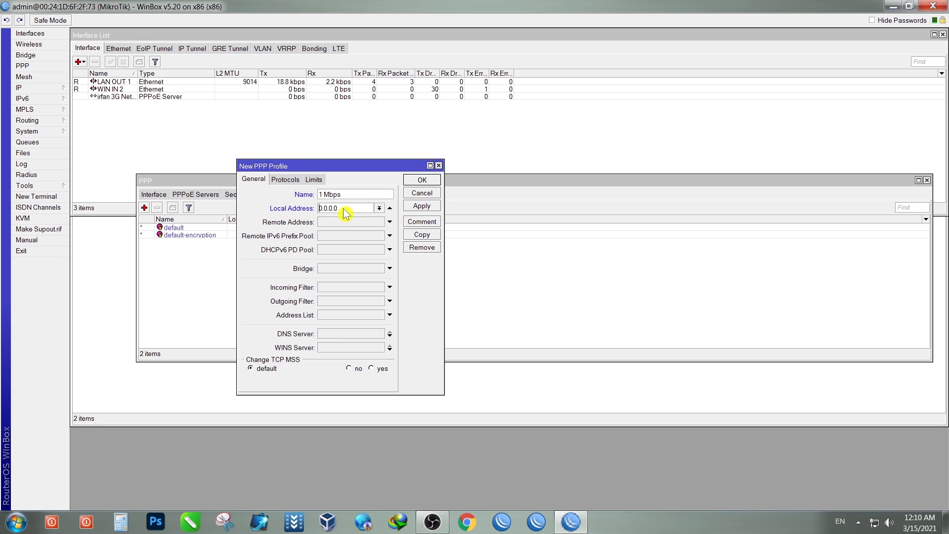
click(381, 210)
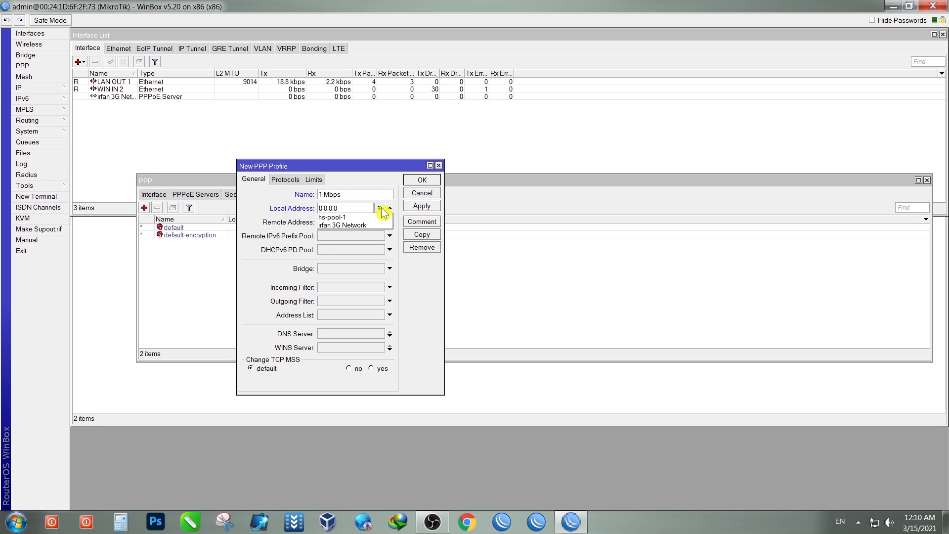
click(381, 208)
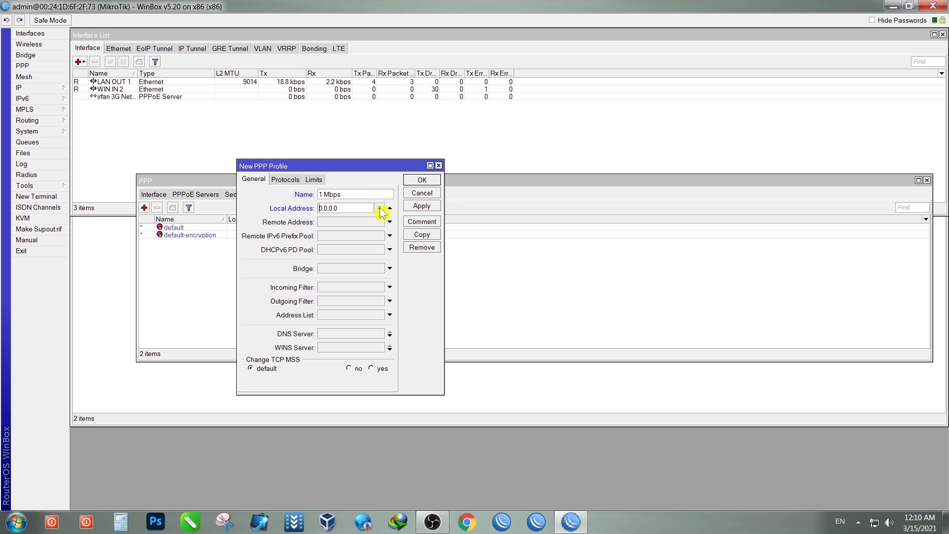
drag(364, 208, 309, 209)
text(192.168.25.1)
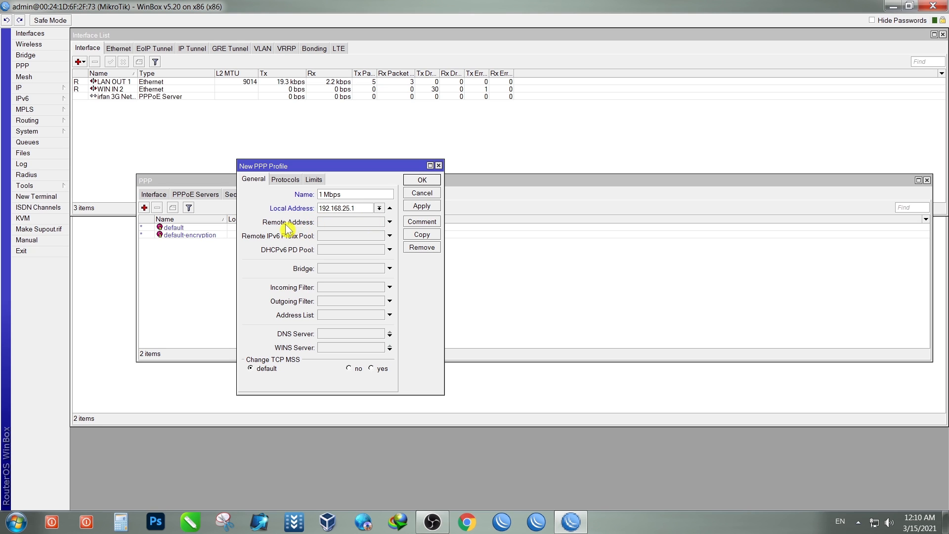
Step: Set the remote address to the irfan 3G Network pool and save the 1 Mbps profile
click(389, 222)
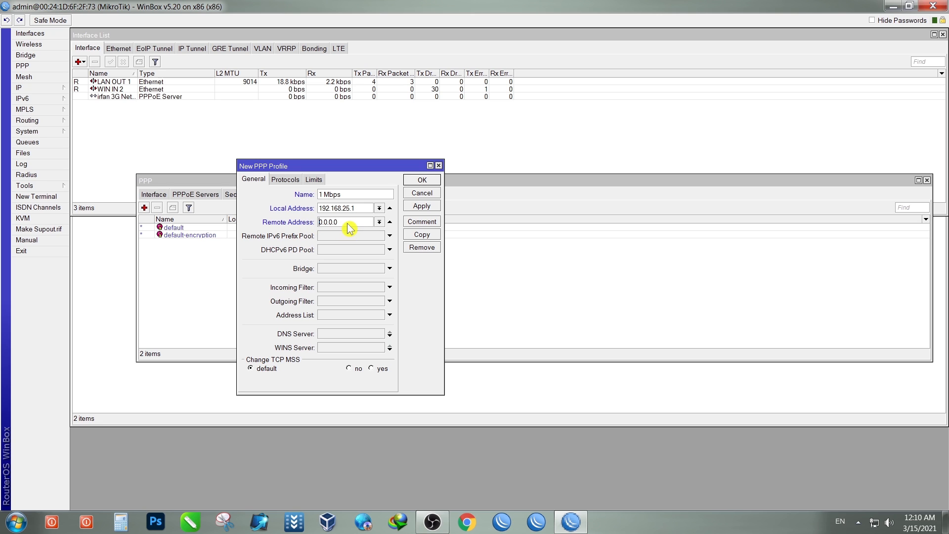
click(379, 222)
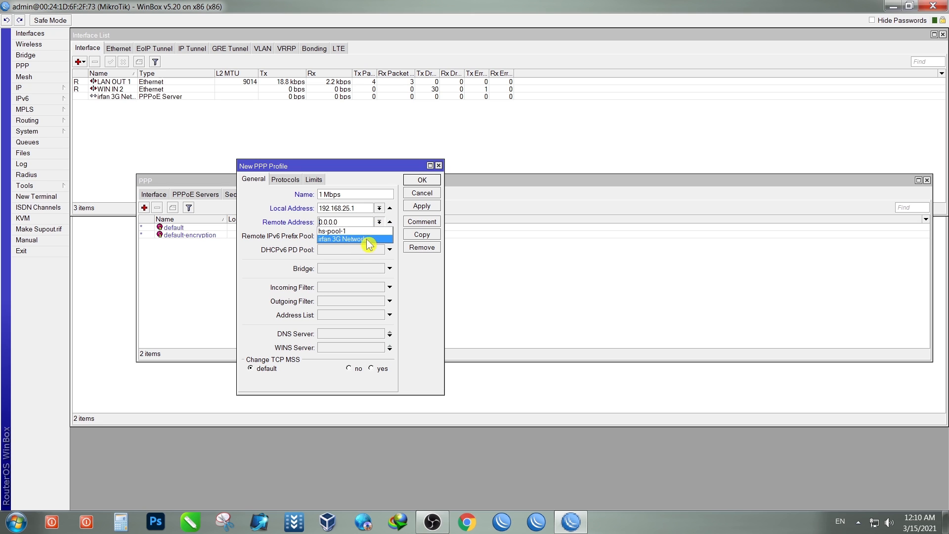
click(365, 240)
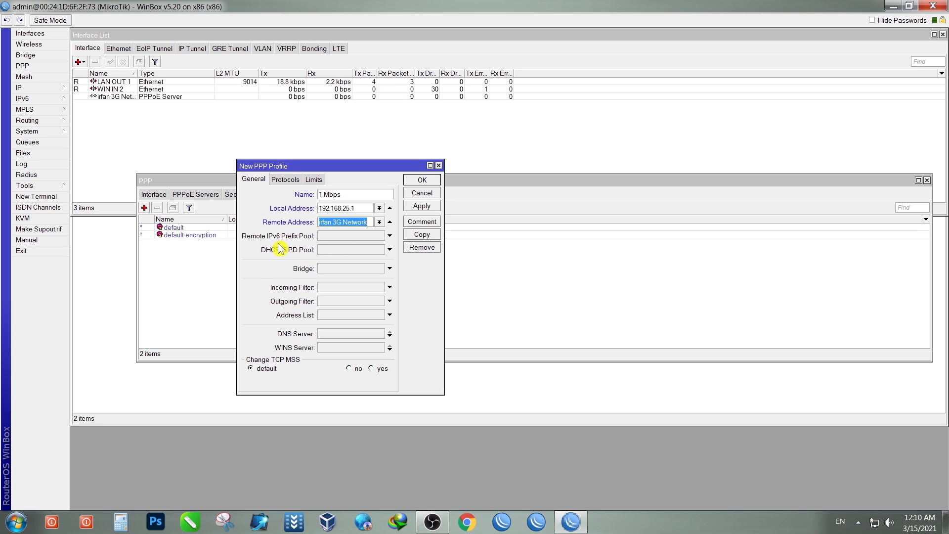
click(314, 180)
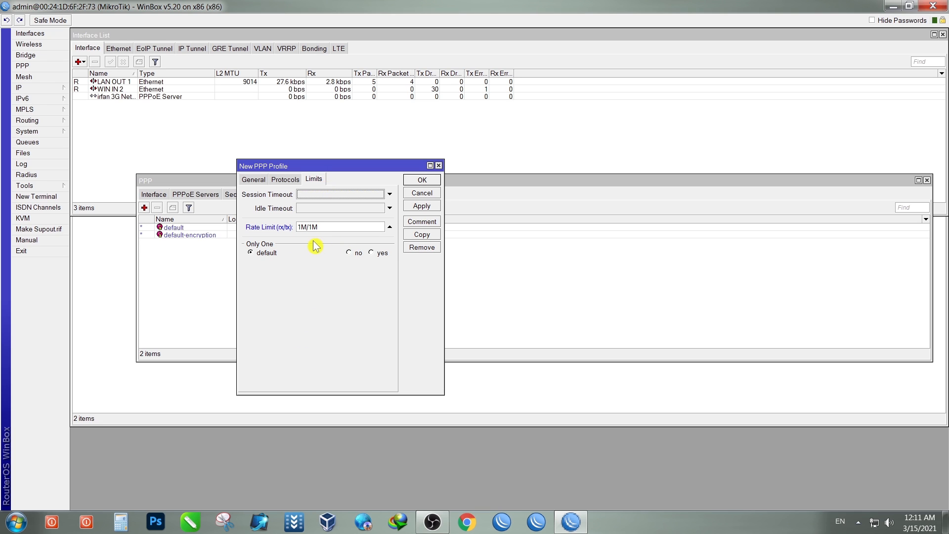
click(419, 206)
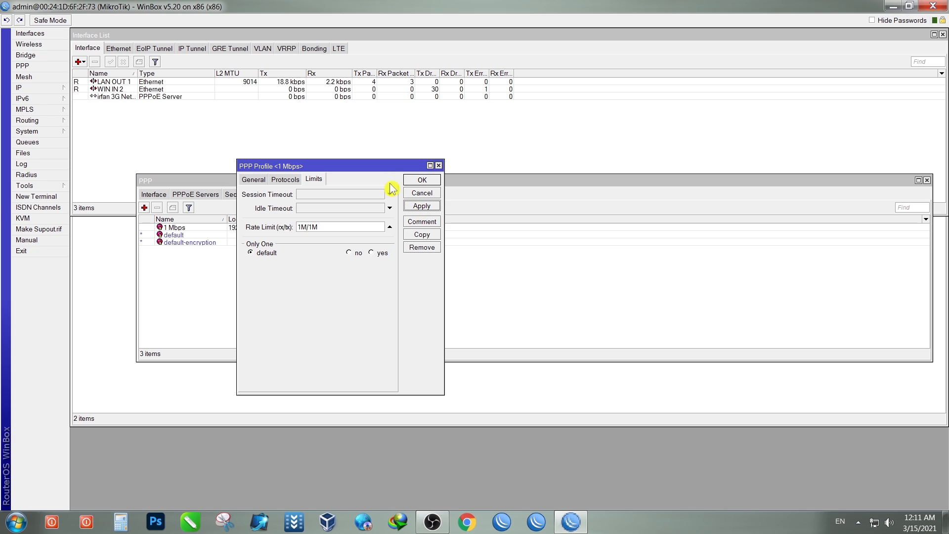
Step: Duplicate the 1 Mbps profile, close the original, and name the copy '2 Mbps'
drag(384, 167, 508, 163)
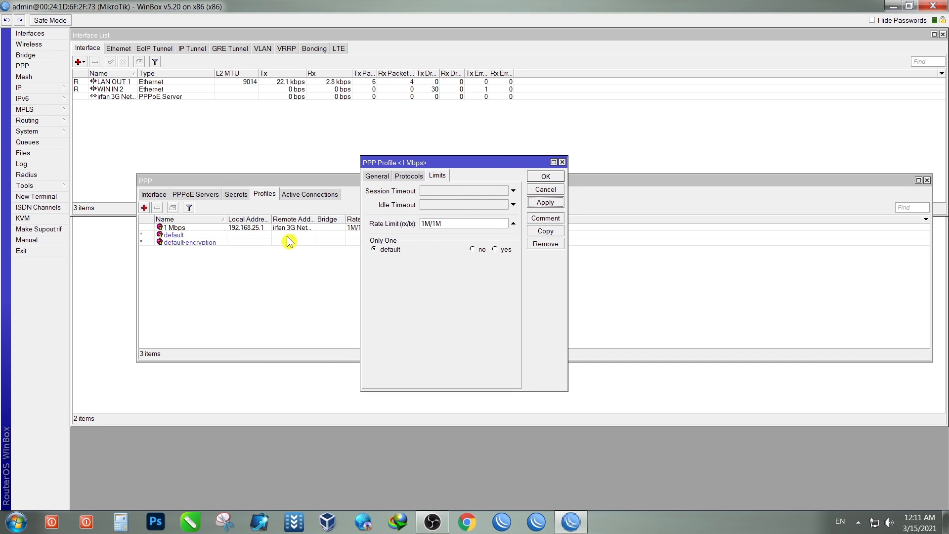
click(545, 231)
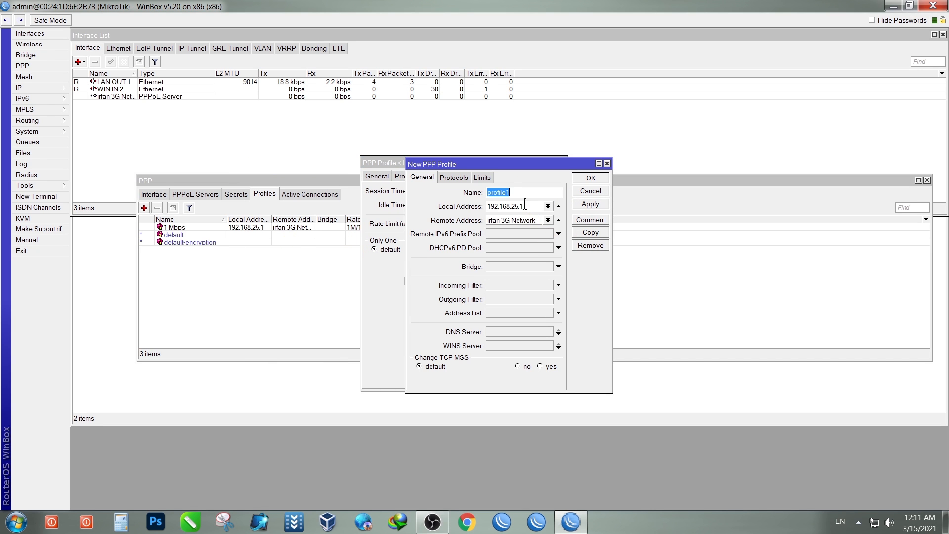
click(380, 170)
click(547, 175)
drag(558, 164, 430, 154)
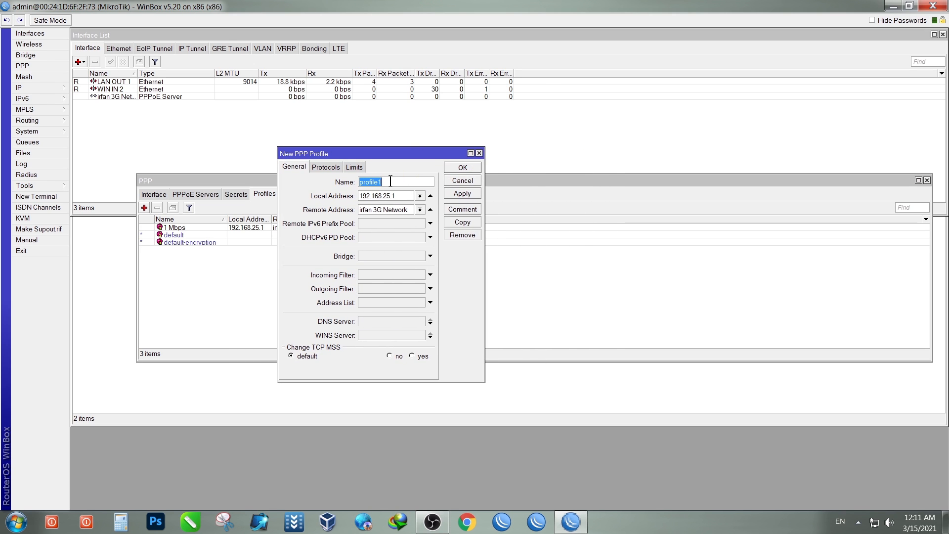
right_click(374, 182)
click(390, 216)
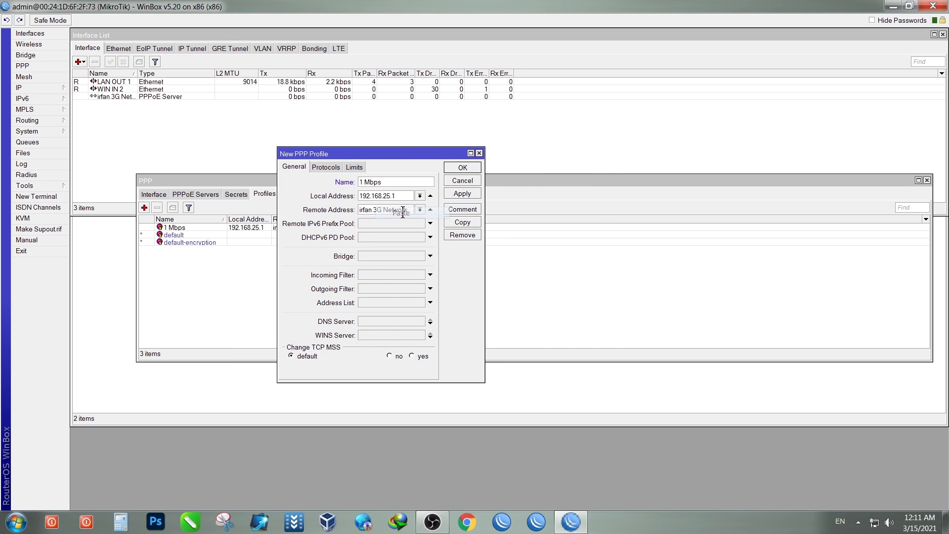
text(2)
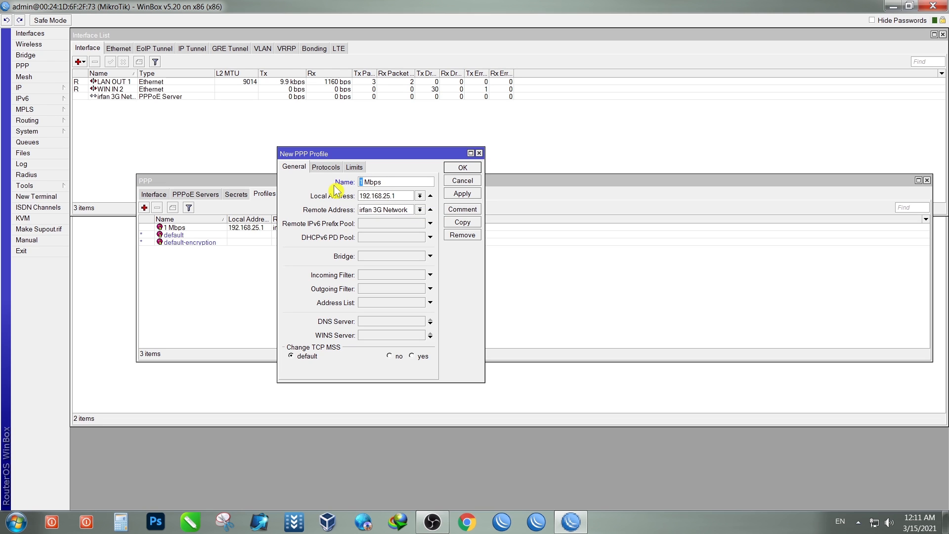
Step: Set the copy's rate limit to 2M/2M and save the 2 Mbps profile
click(355, 167)
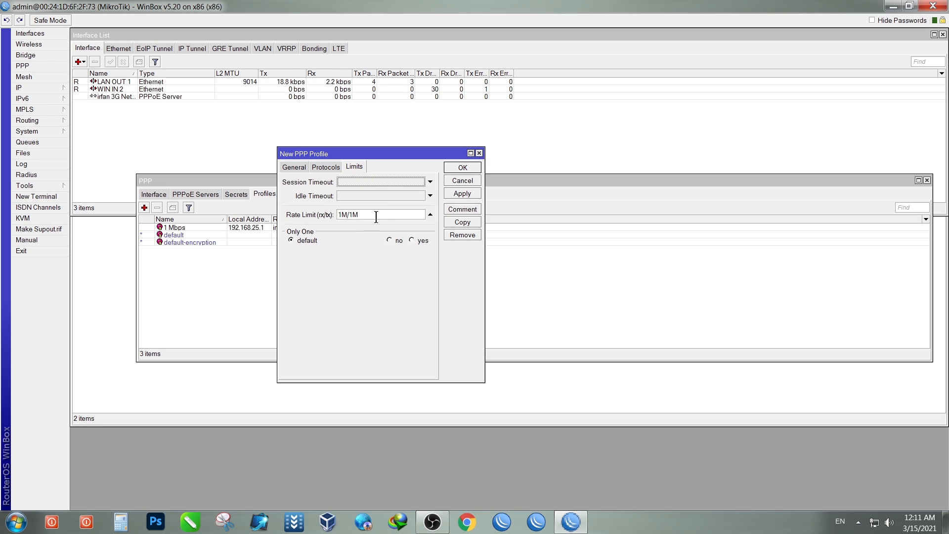
drag(338, 215, 342, 215)
text(2)
click(351, 218)
text(2)
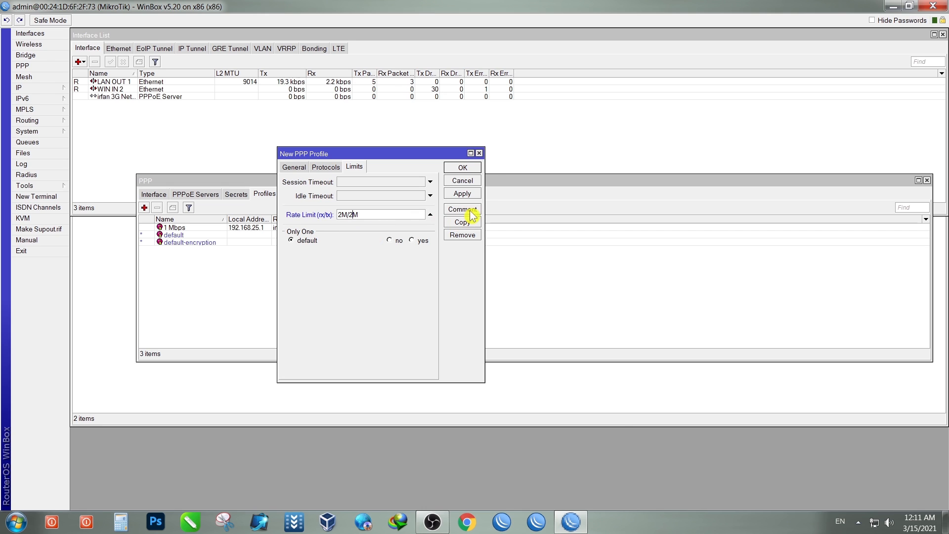
click(462, 196)
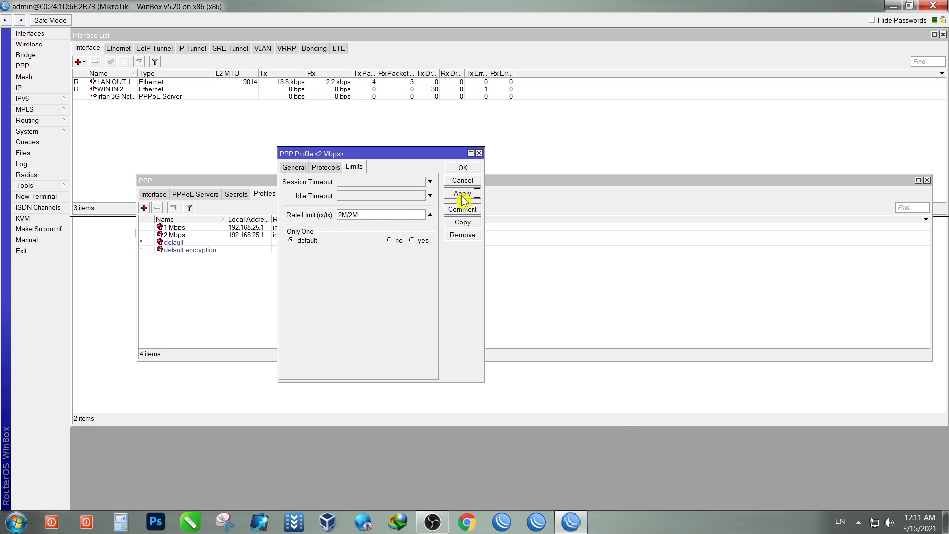
Step: Duplicate the 2 Mbps profile, close the original, and begin renaming the new copy
click(462, 222)
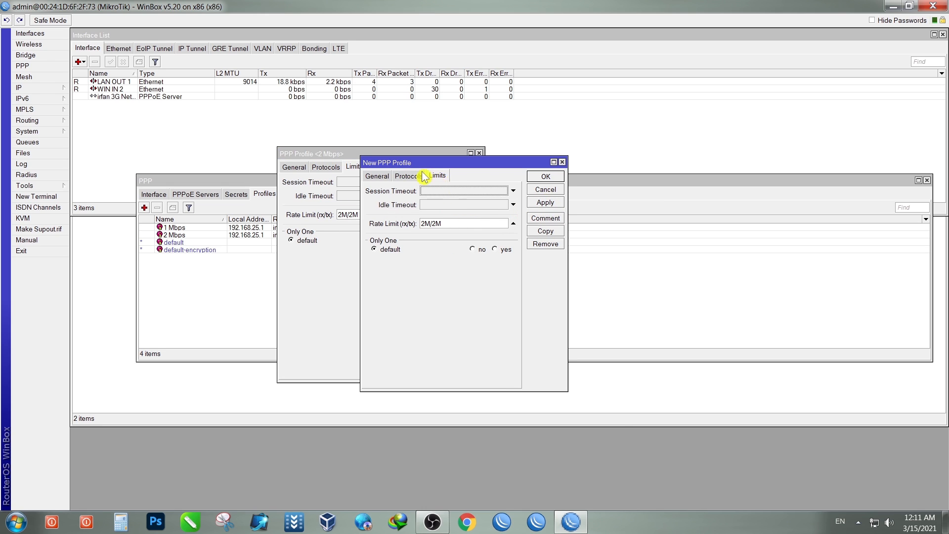
click(336, 159)
click(462, 167)
drag(478, 162, 378, 155)
click(277, 168)
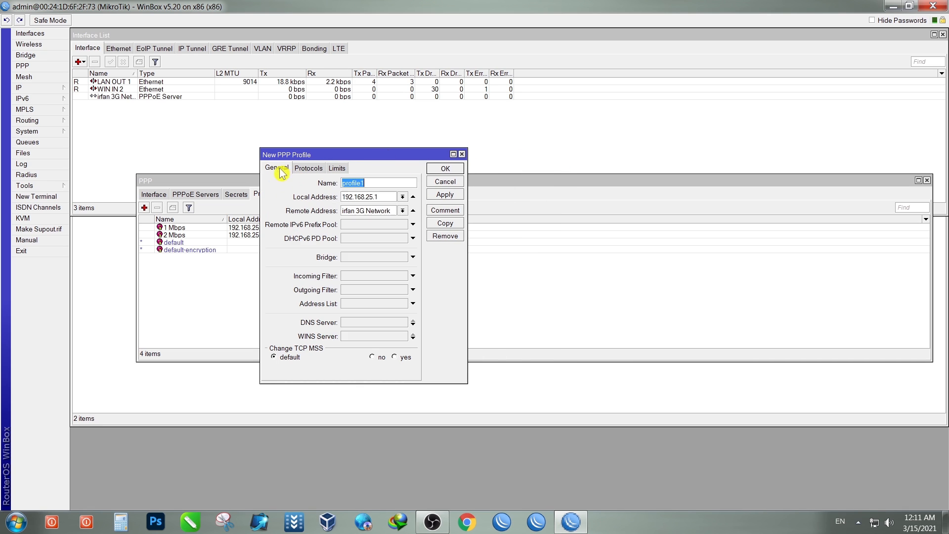
right_click(351, 183)
click(379, 216)
double_click(346, 183)
Step: Rename the copied profile to 3 Mbps with a 3M/3M rate limit and apply it
text(3 Mbps)
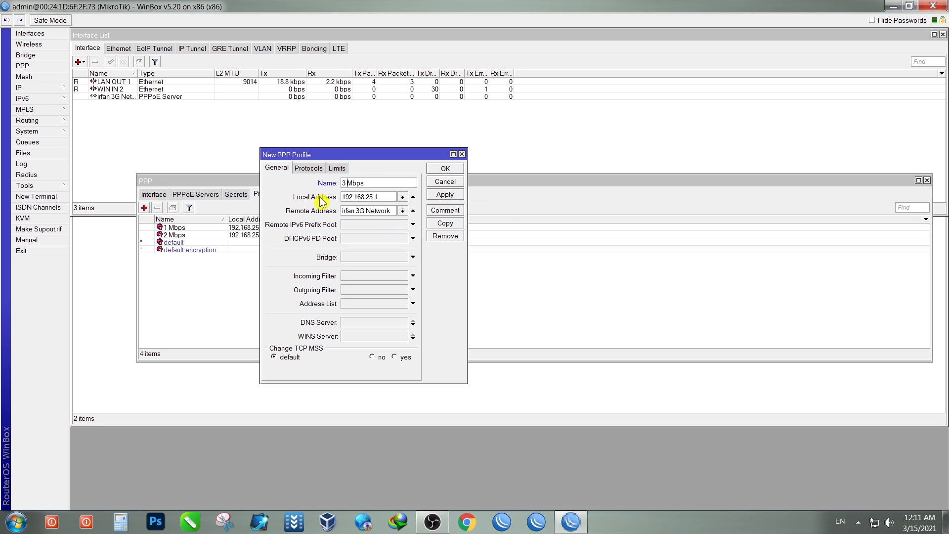
click(337, 168)
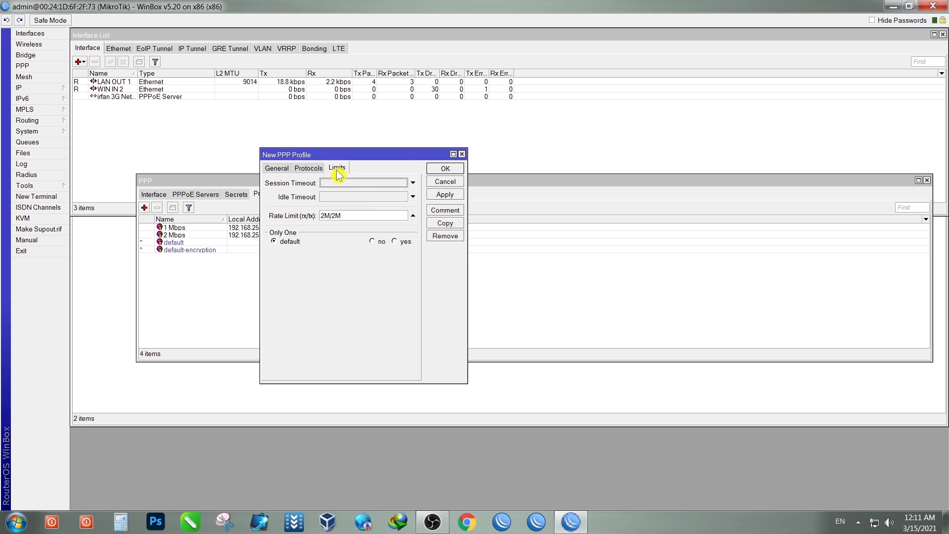
click(324, 218)
text(3)
click(334, 215)
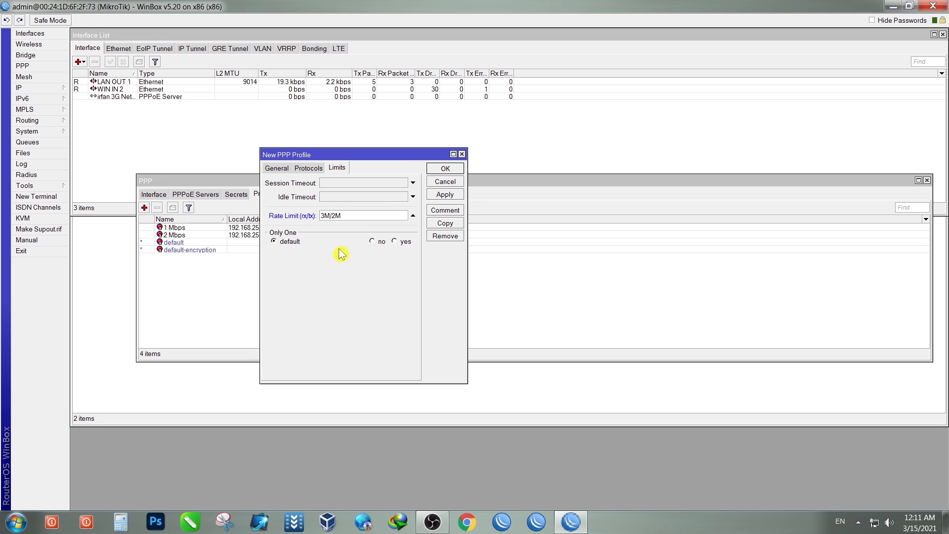
text(3)
click(442, 195)
Step: Duplicate the 3 Mbps profile and close its window, keeping the new copy open
click(444, 224)
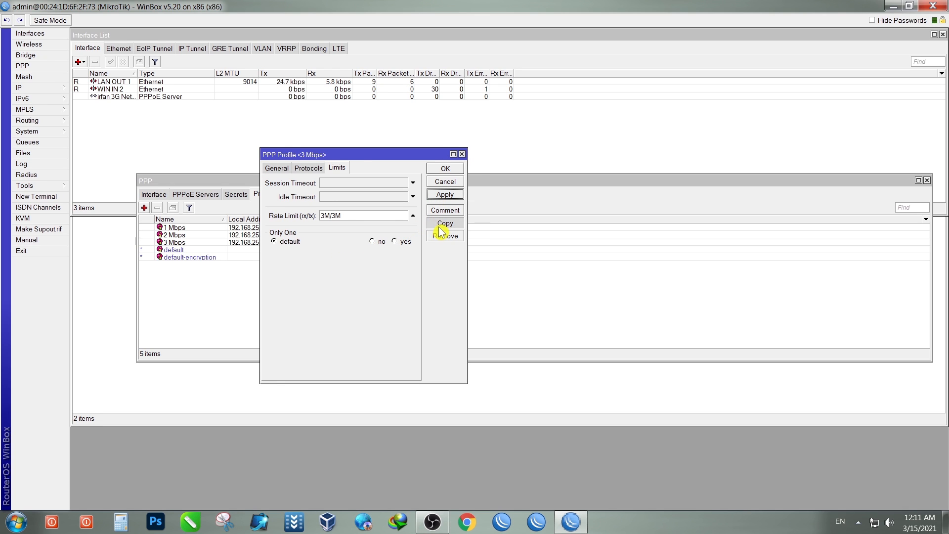
drag(401, 154, 361, 150)
click(395, 155)
click(438, 169)
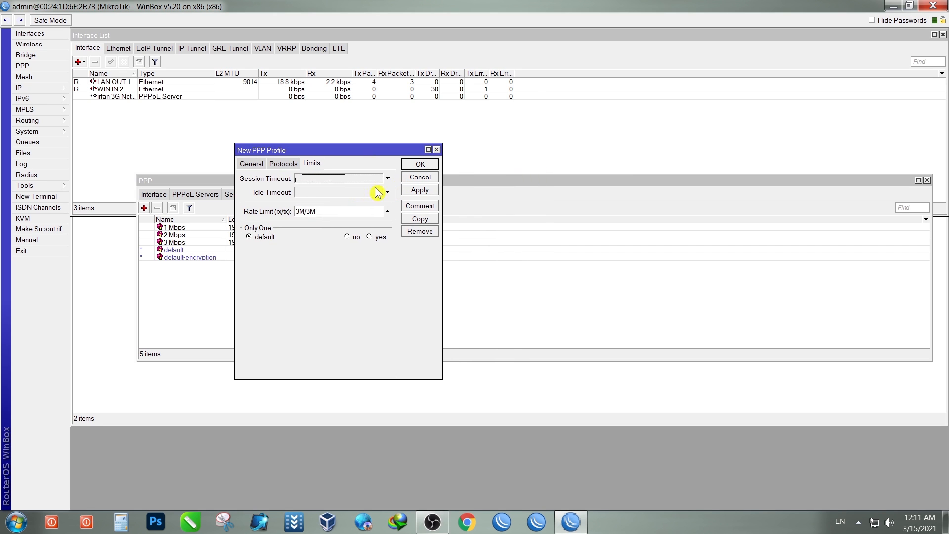
click(263, 167)
right_click(327, 180)
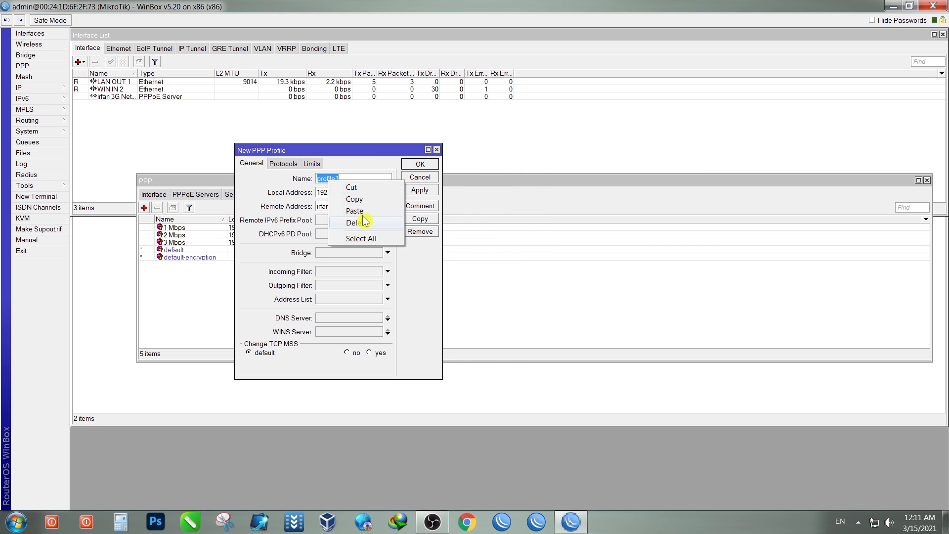
click(368, 213)
Step: Name the copy 4 Mbps with a 4M/4M rate limit and save it
drag(322, 179, 310, 185)
text(4 Mbps)
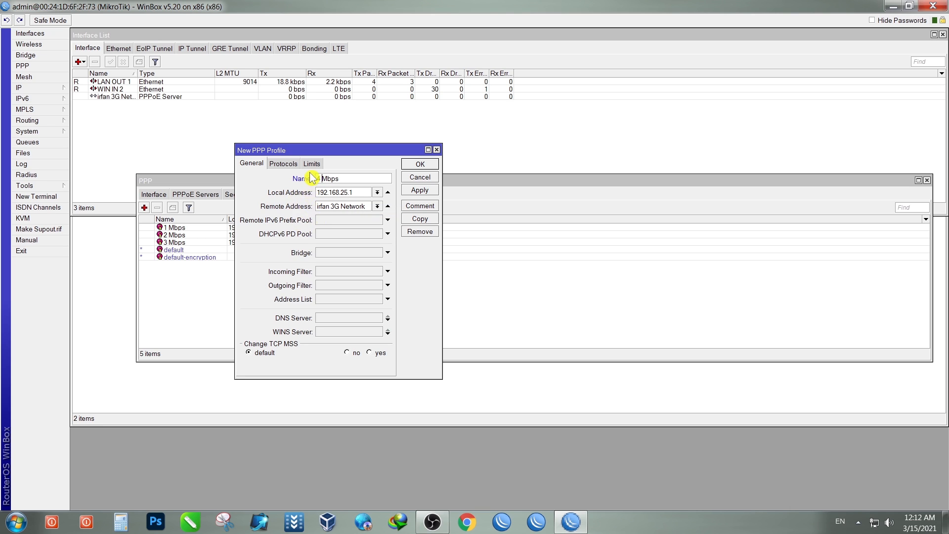
click(317, 165)
drag(300, 214, 290, 212)
text(4)
key(BackSpace)
text(4M/4M)
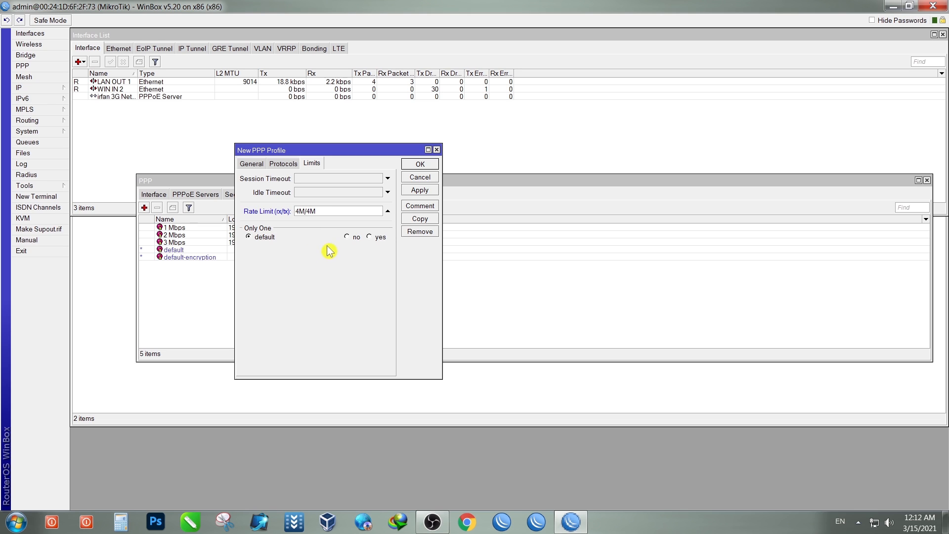
click(418, 193)
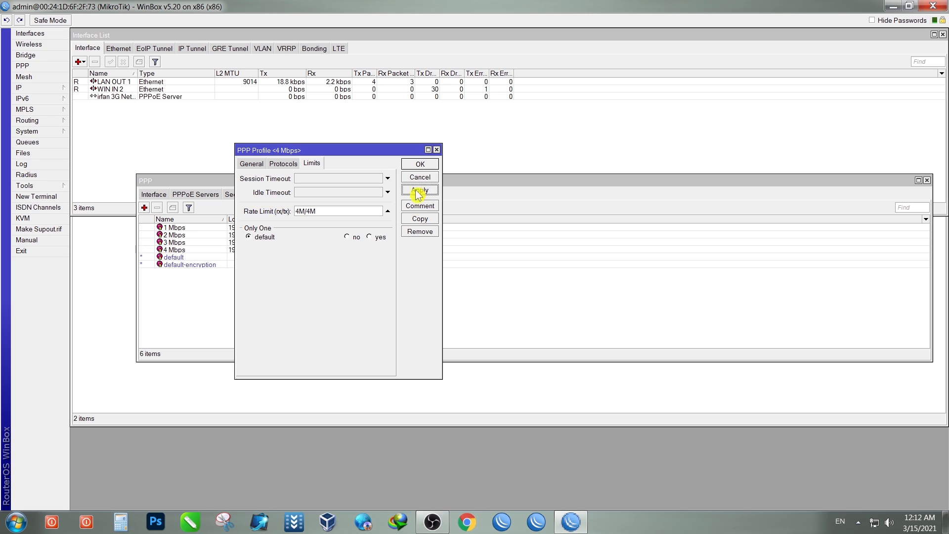
click(420, 165)
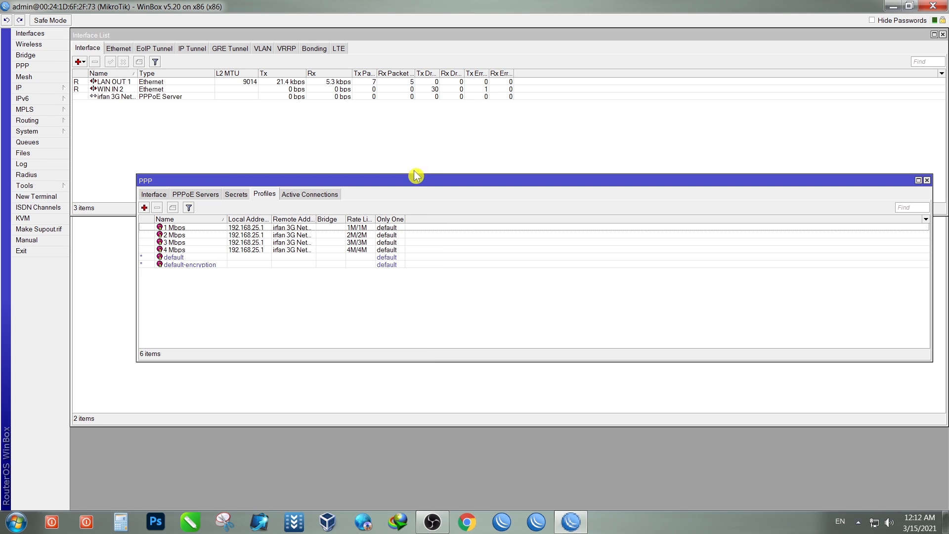
Step: Widen the Remote Address, Local Address and Rate Limit (rx/tx) columns of the profiles list
double_click(317, 219)
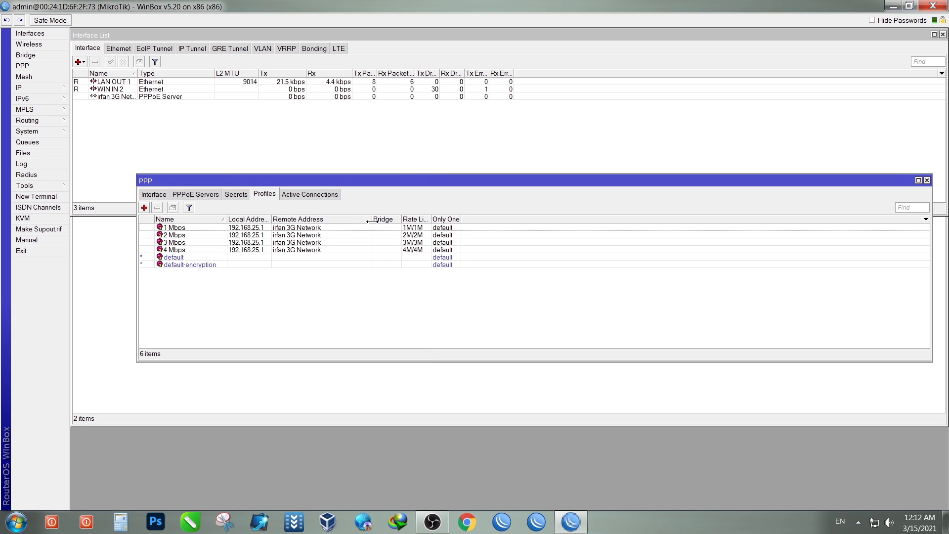
double_click(271, 220)
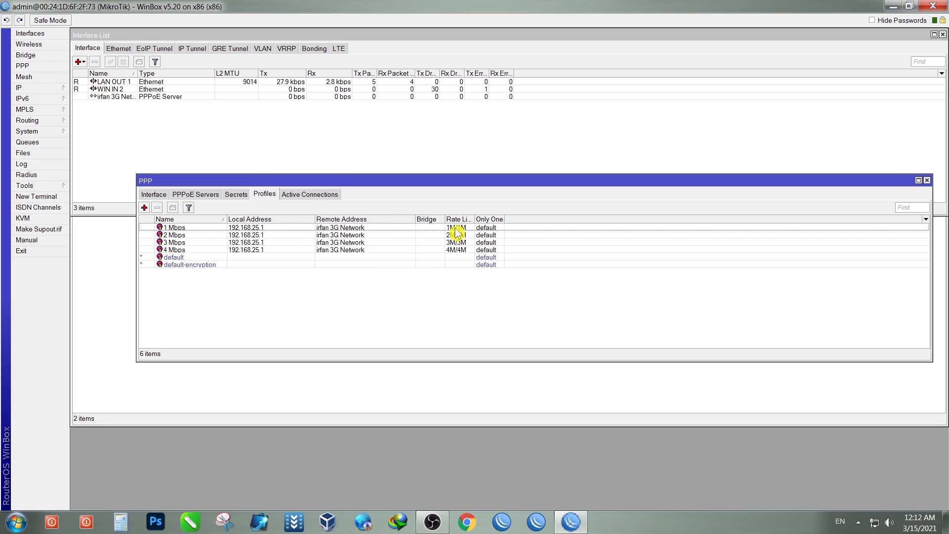
drag(474, 220, 509, 221)
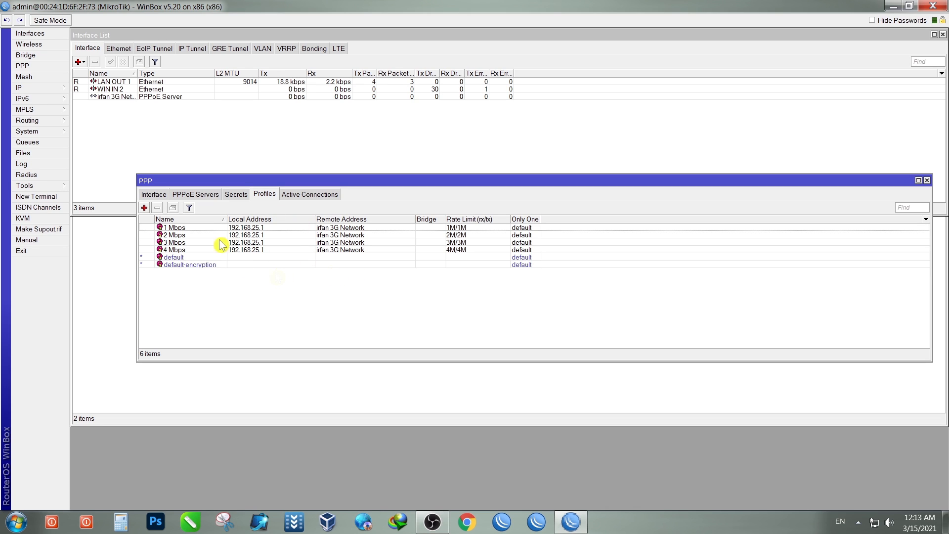
Step: In PPP Secrets, add a new secret and enter the user name and password
click(236, 196)
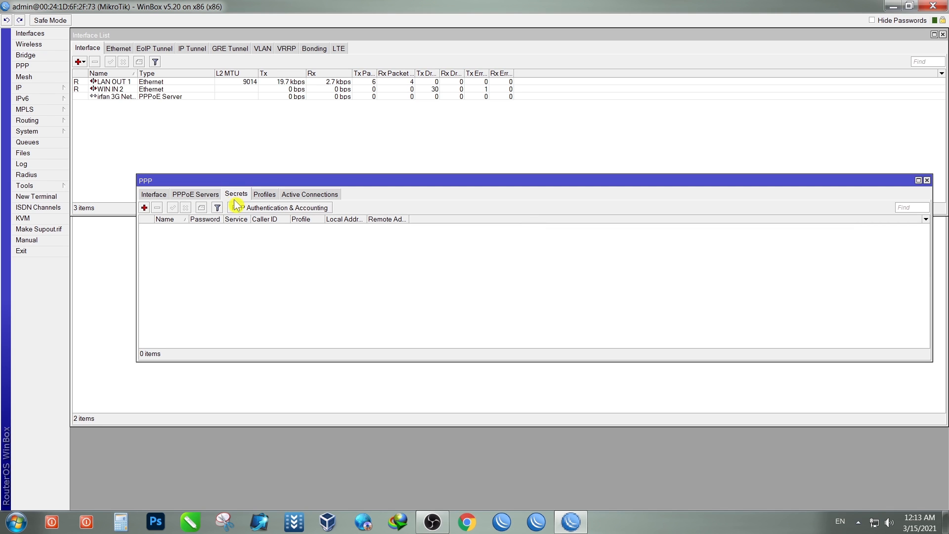
drag(366, 220, 465, 220)
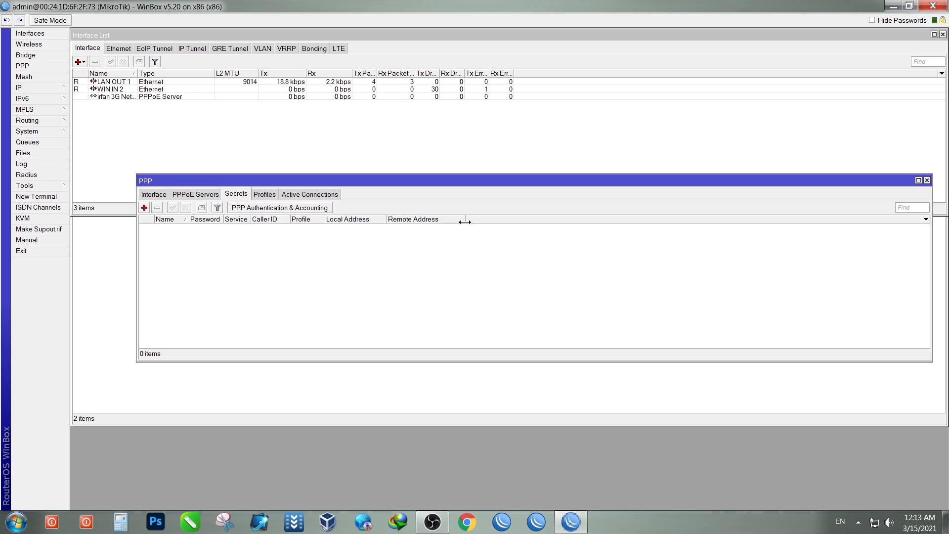
click(145, 207)
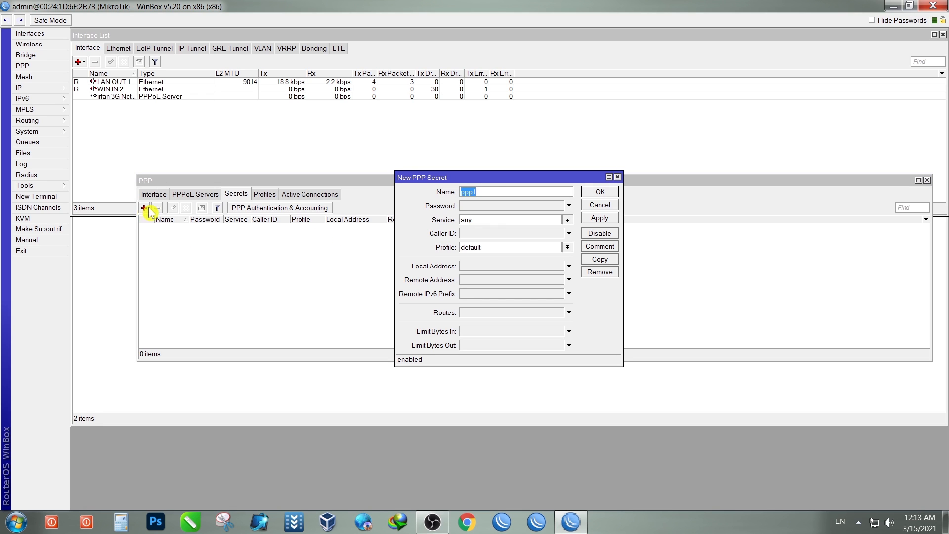
drag(494, 190, 369, 203)
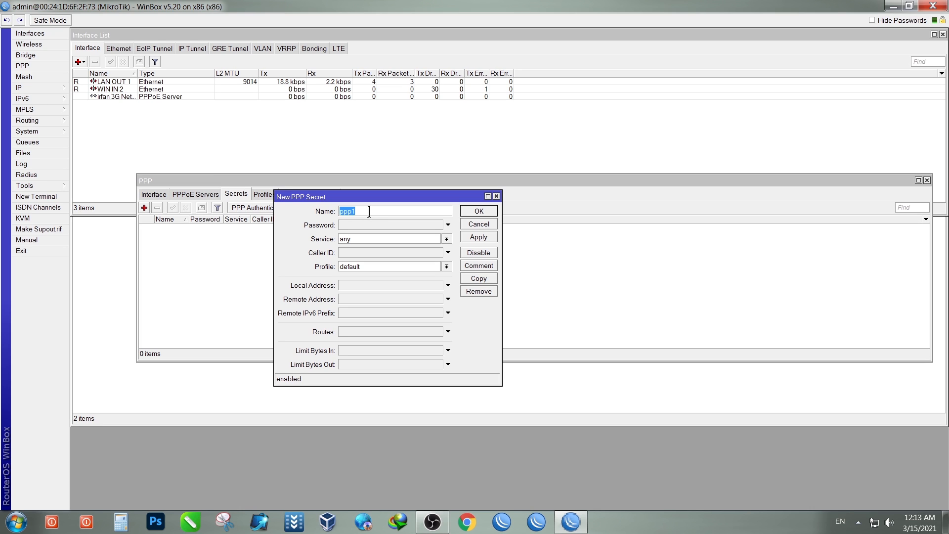
text(i)
click(365, 226)
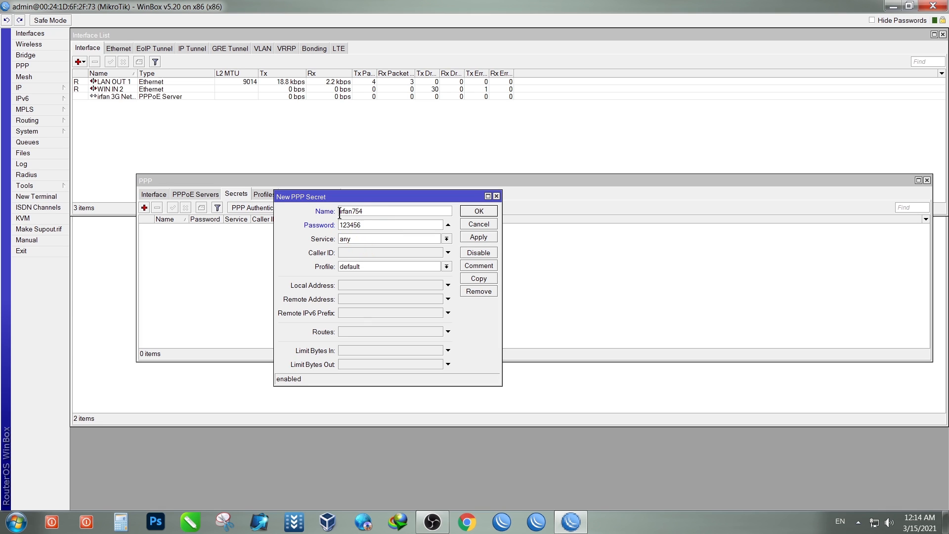
Step: Set the secret's service to pppoe and profile to 4 Mbps, then save it
click(369, 239)
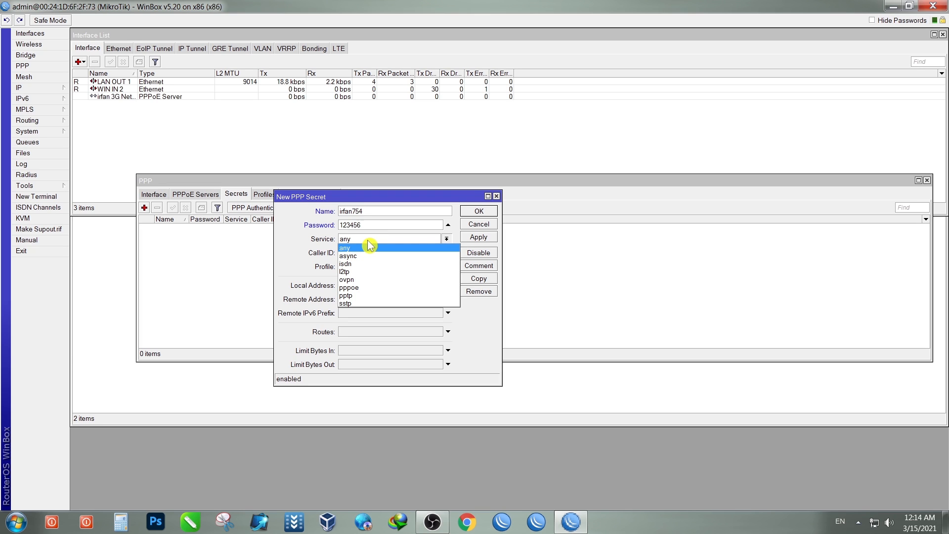
click(370, 292)
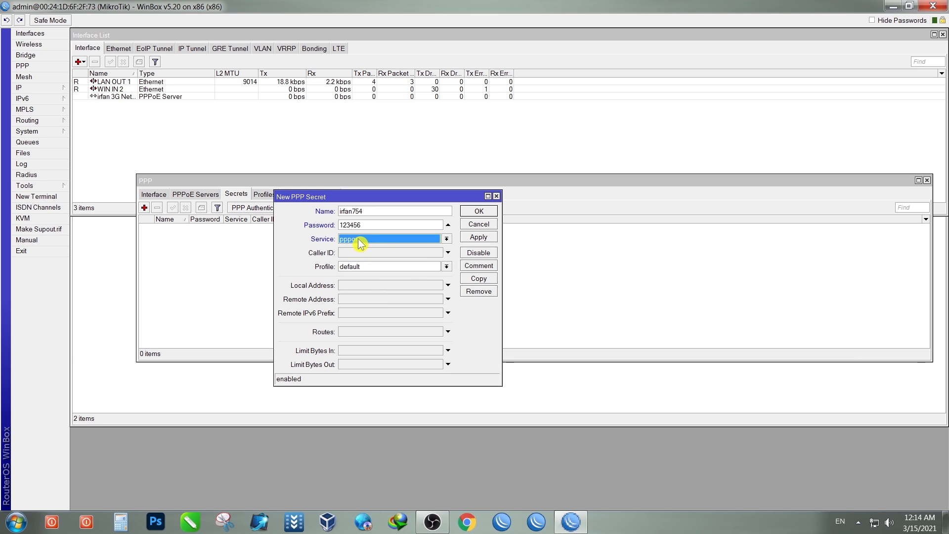
click(377, 267)
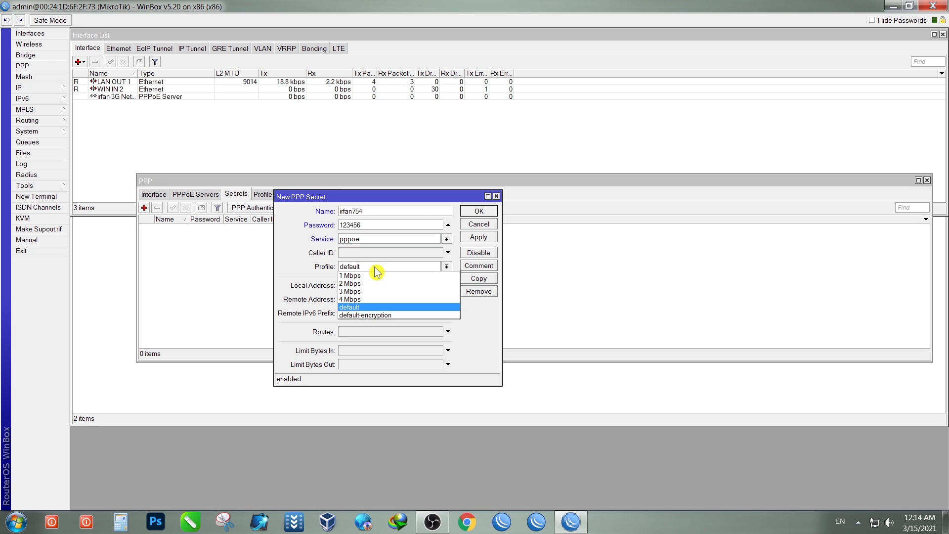
click(361, 300)
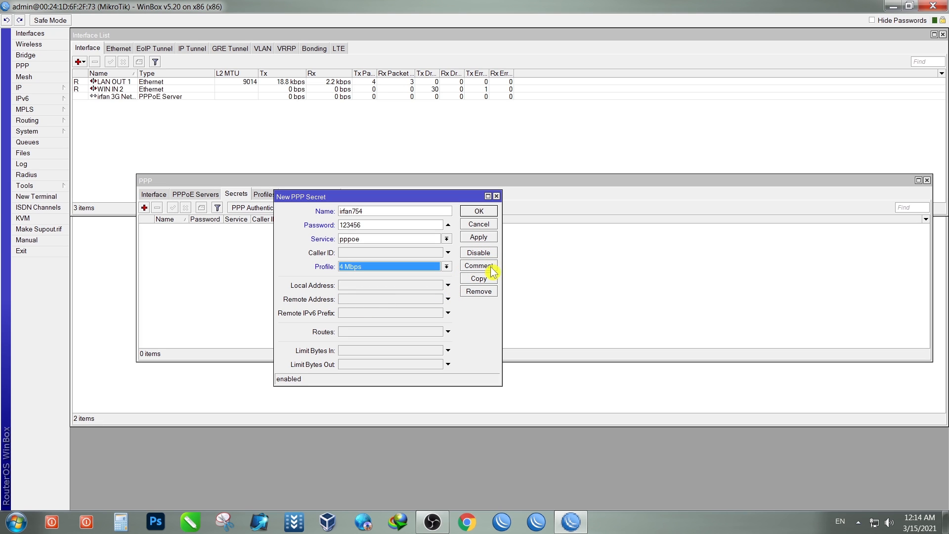
click(484, 238)
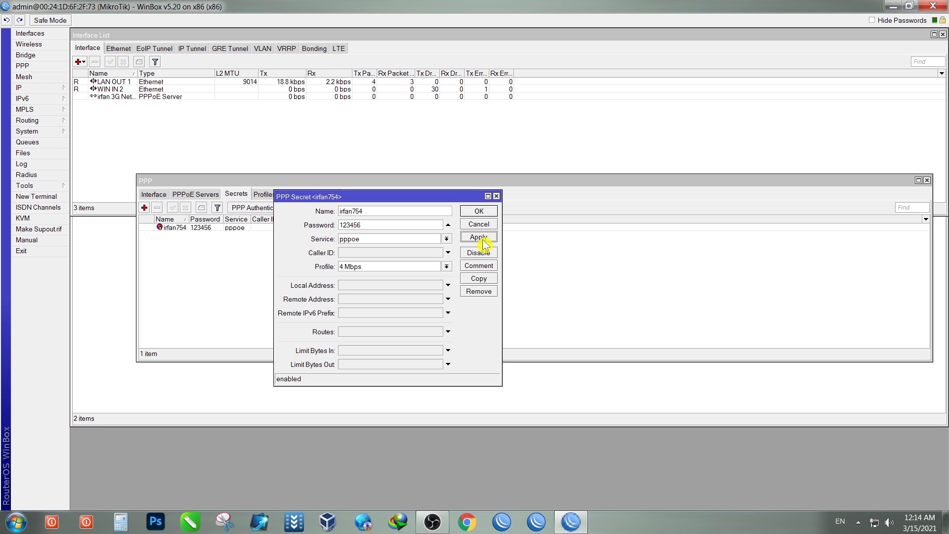
click(479, 213)
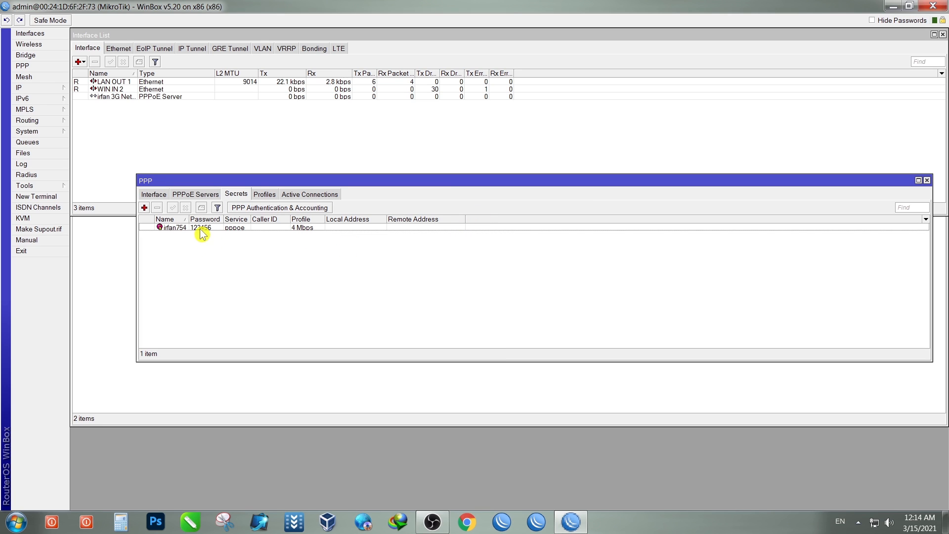
Step: Add another PPP secret and enter its user name and password
drag(188, 219, 194, 219)
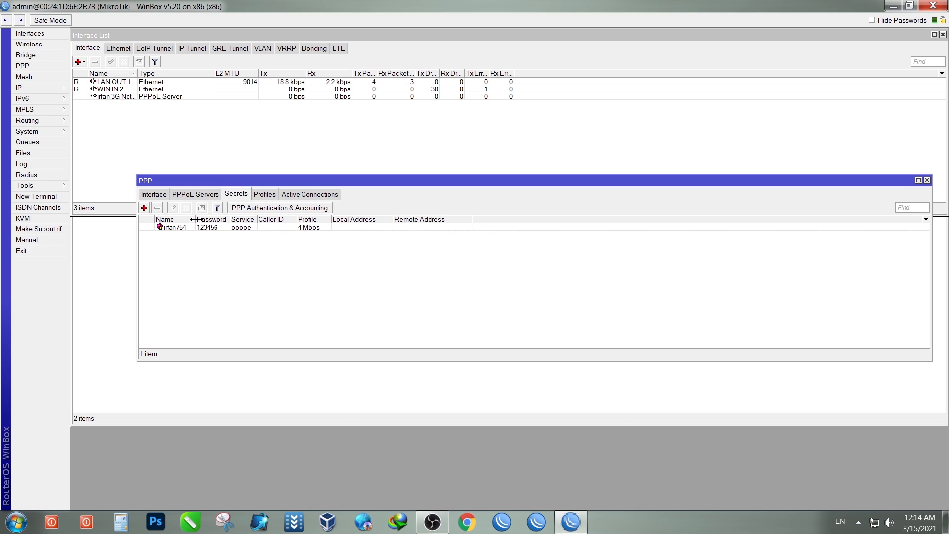
click(146, 208)
drag(374, 197, 466, 186)
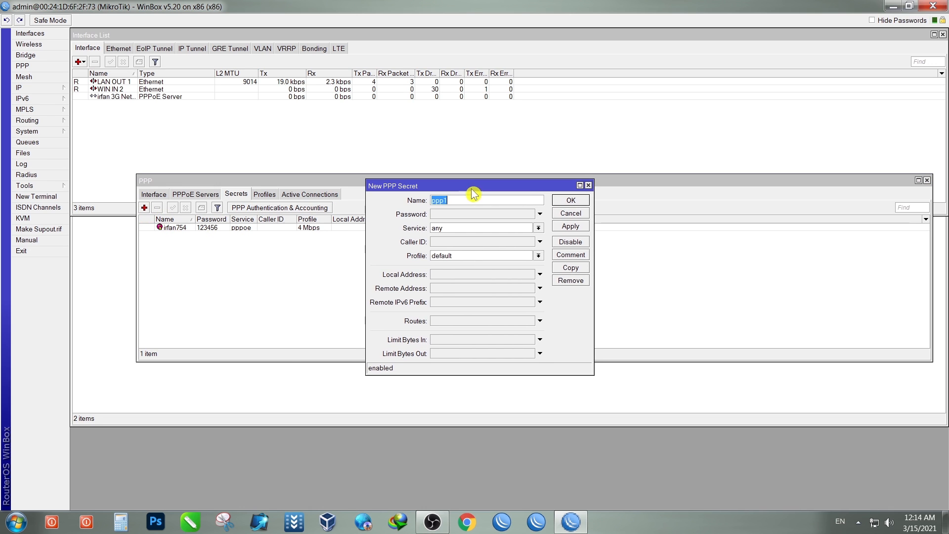
click(460, 215)
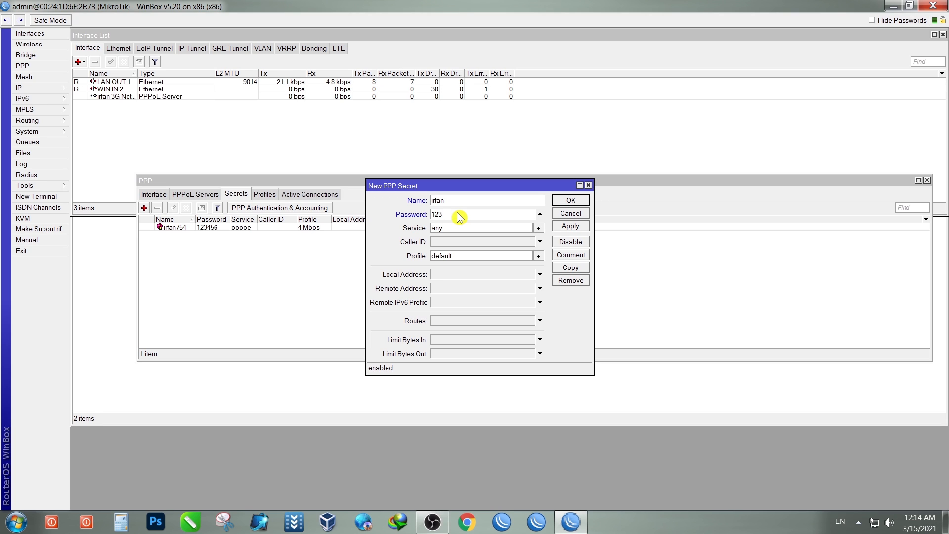
Step: Give the second secret the pppoe service and default profile, then save it
click(504, 229)
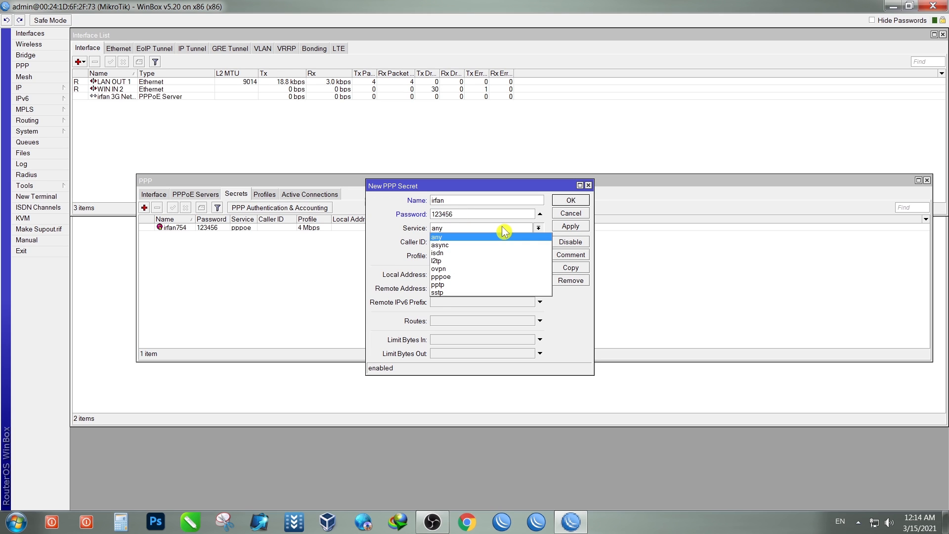
click(465, 277)
click(467, 256)
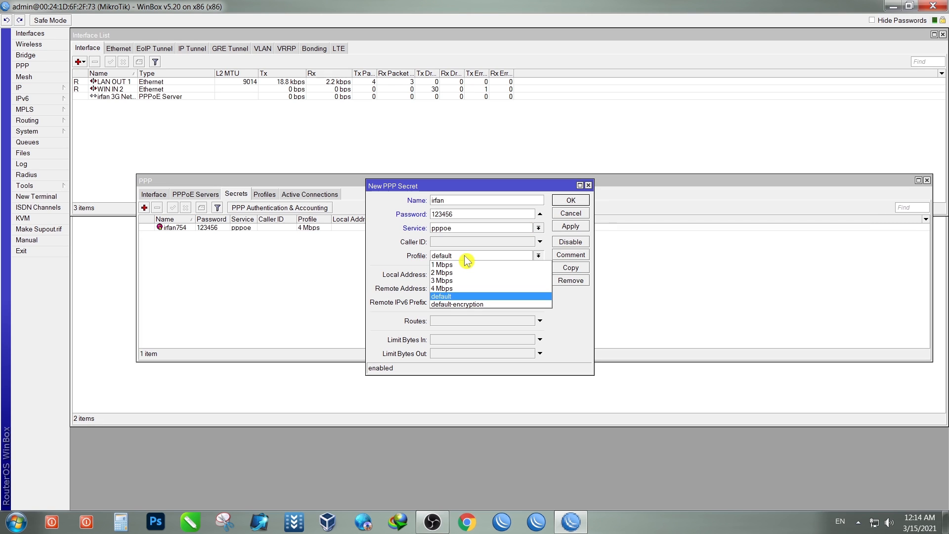
click(467, 296)
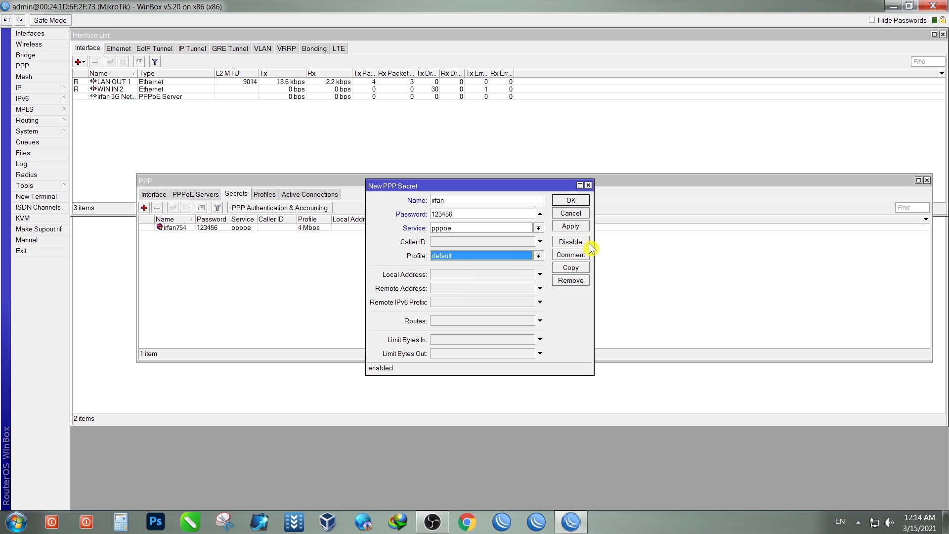
click(576, 226)
click(577, 207)
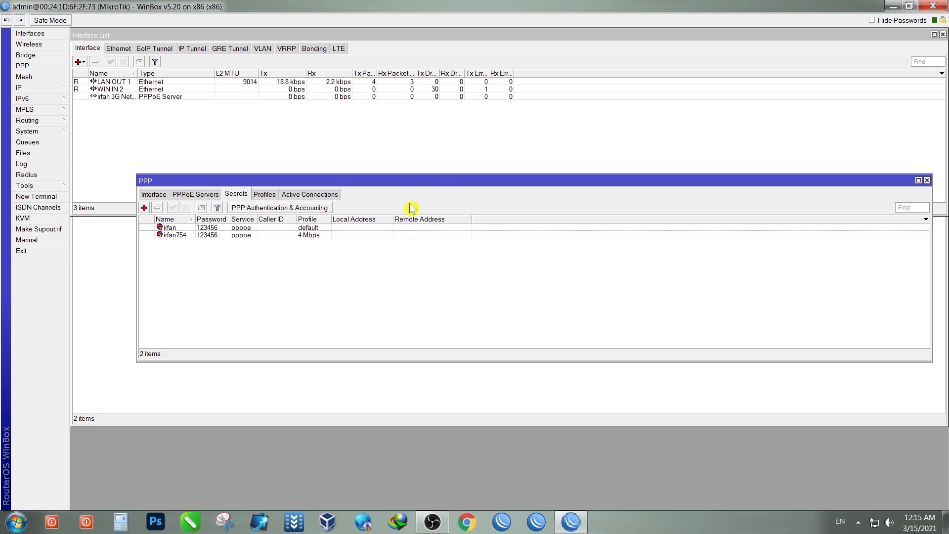
drag(442, 180, 401, 201)
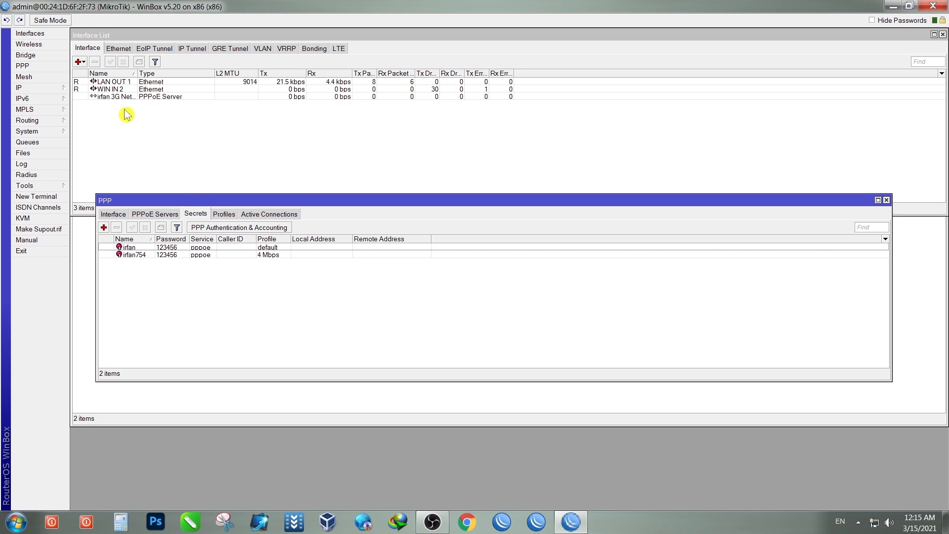
Step: Widen the Interface List Name column to reveal and select the irfan 3G Network PPPoE server
drag(138, 74, 159, 75)
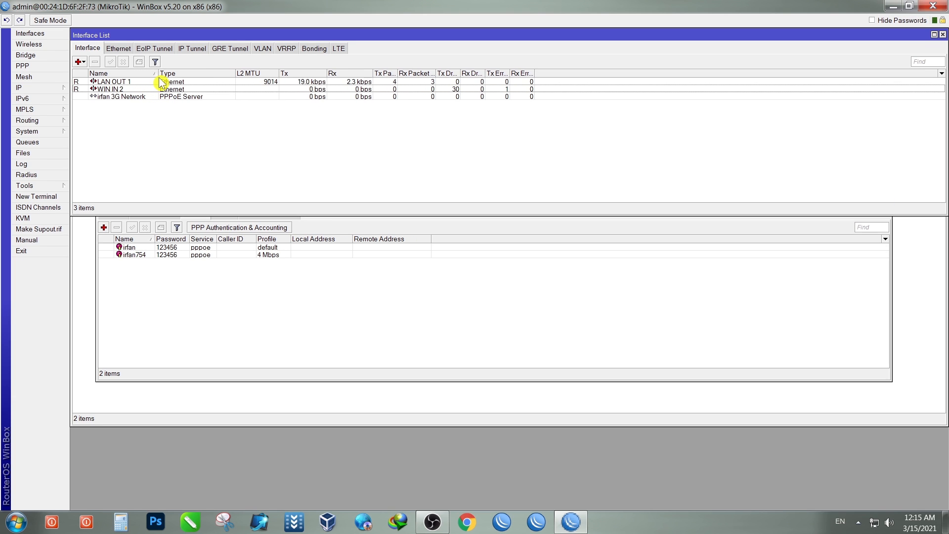
click(118, 98)
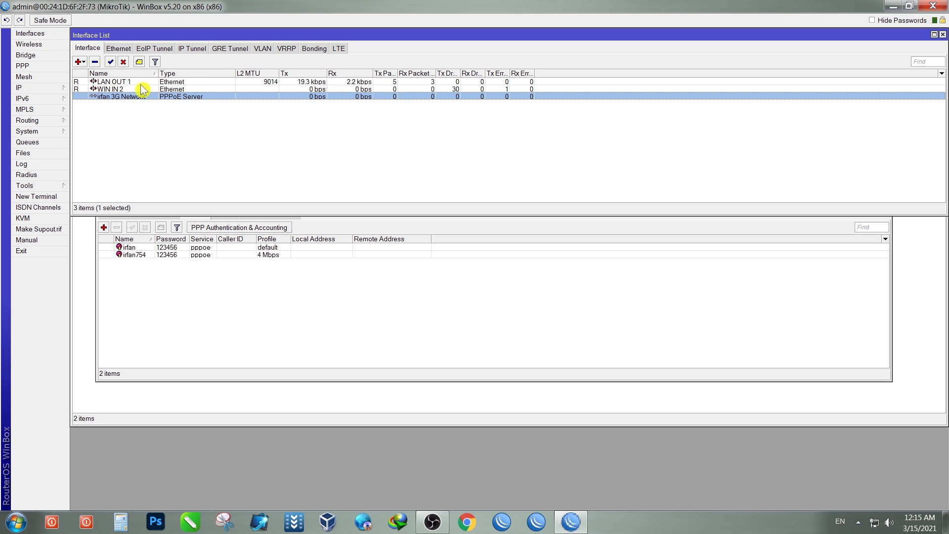
click(218, 316)
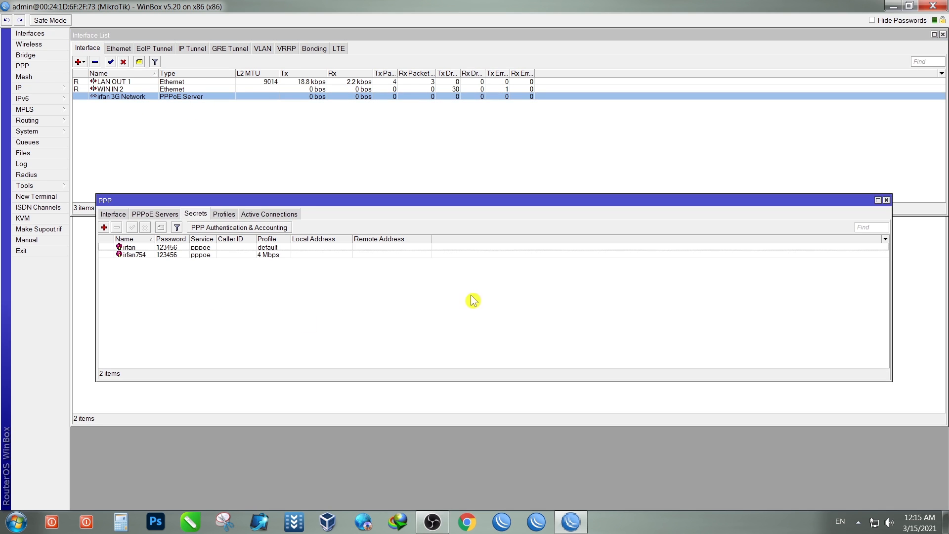
click(885, 201)
Step: In the Hotspot window, view Active sessions, shrink the window, check Users, then return to Active
click(305, 294)
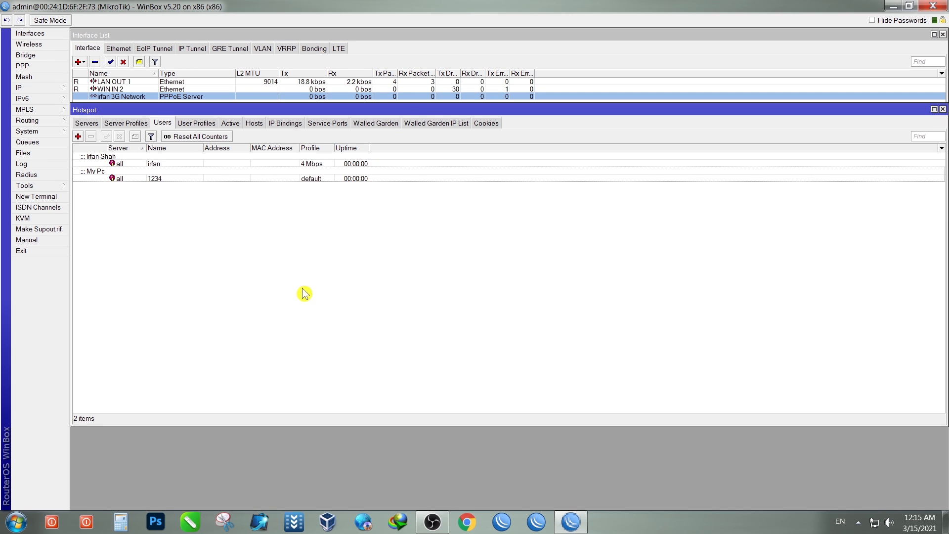
click(230, 124)
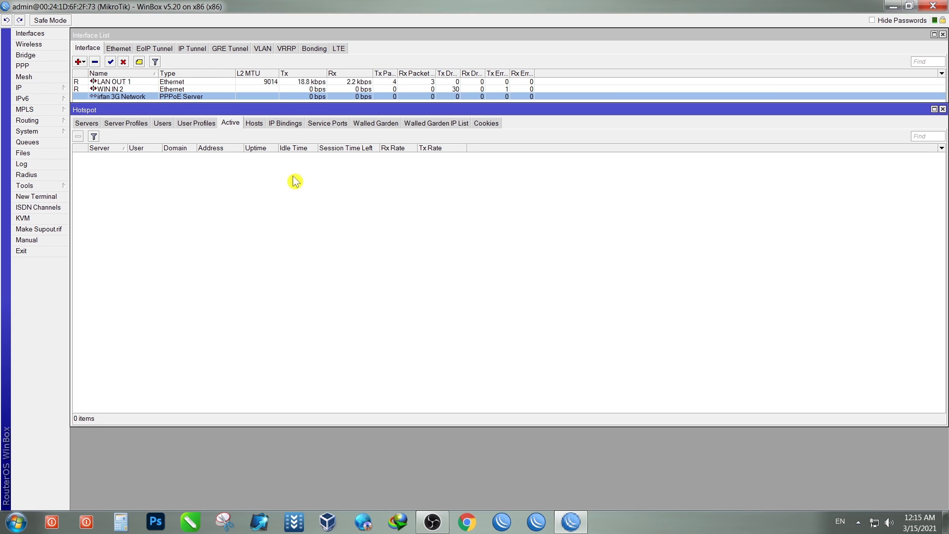
drag(330, 103, 331, 141)
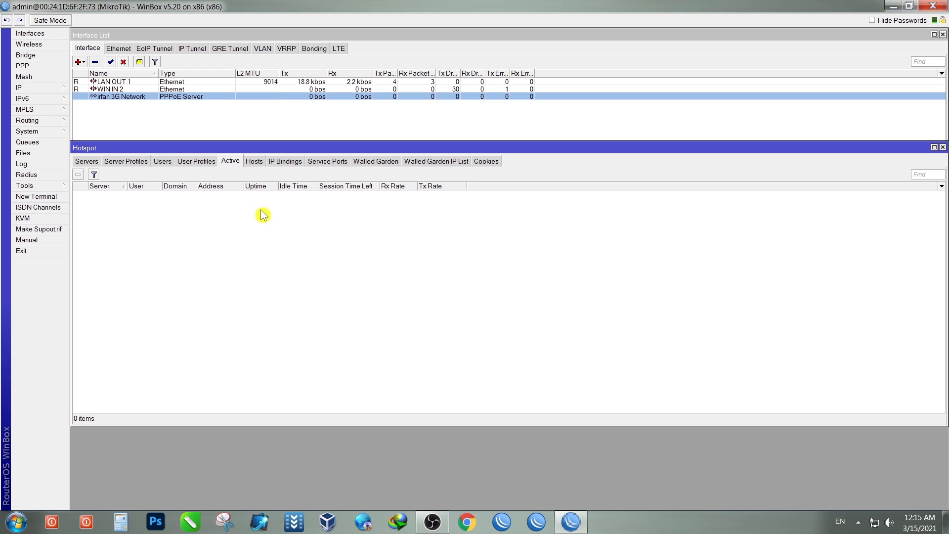
click(163, 162)
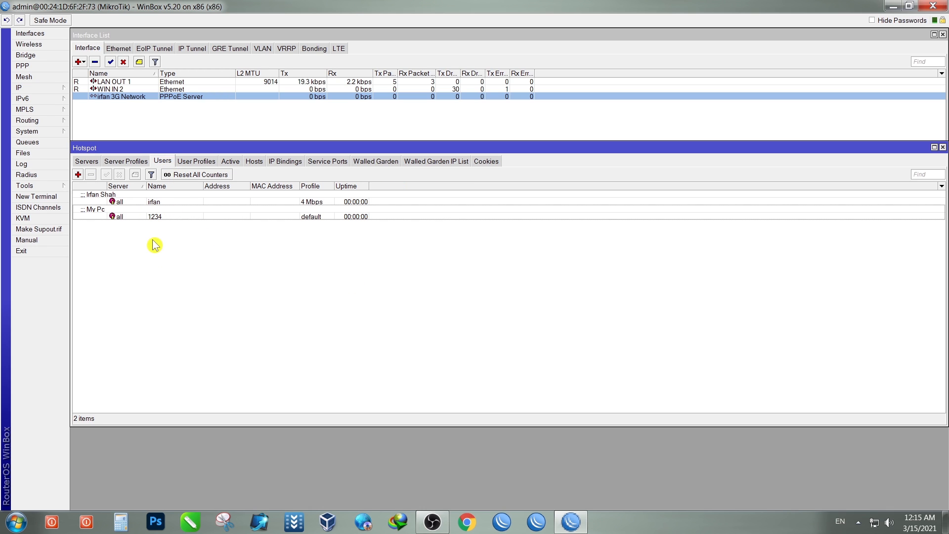
click(231, 162)
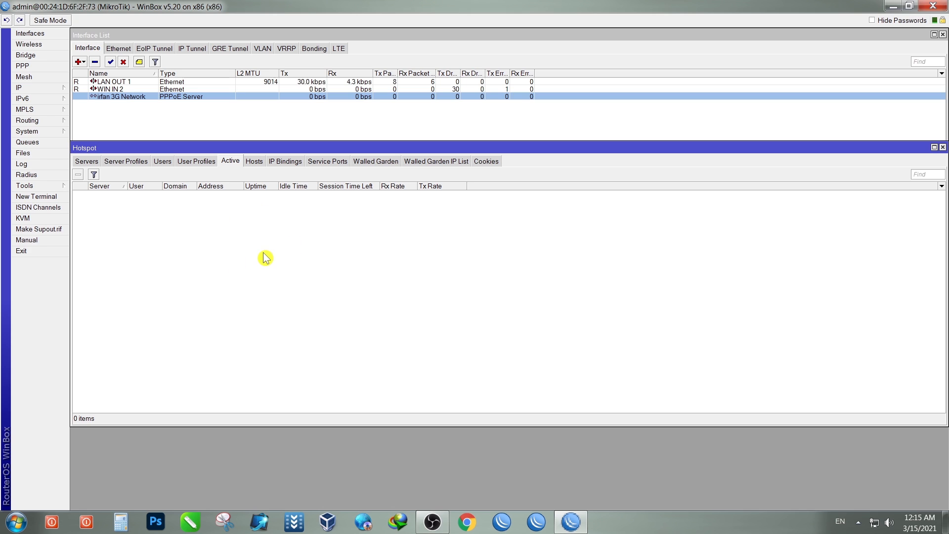